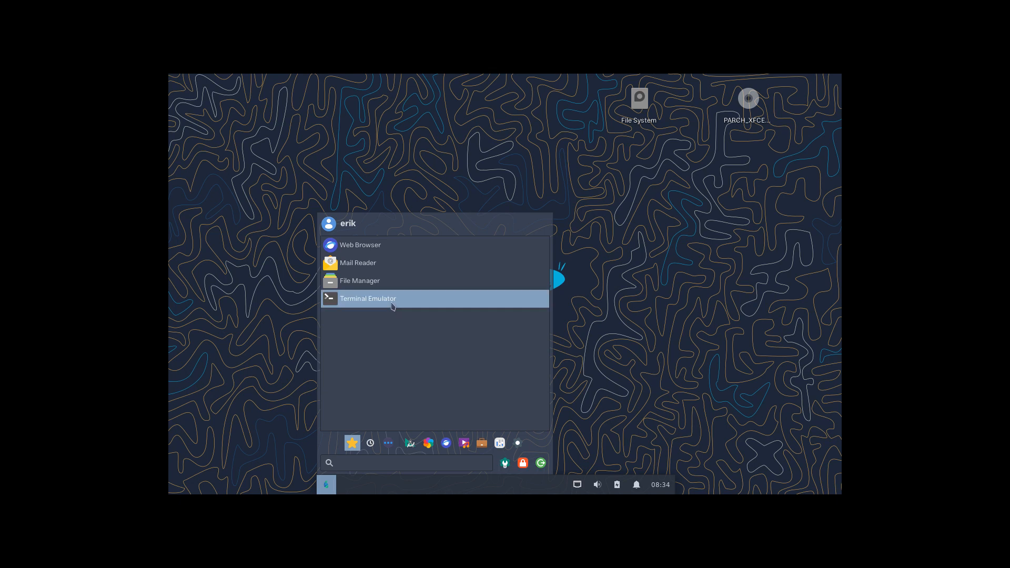
Step: Open a terminal, try the yay helper, and run a full system upgrade with paru, entering the sudo password
left_click(392, 299)
type("yay")
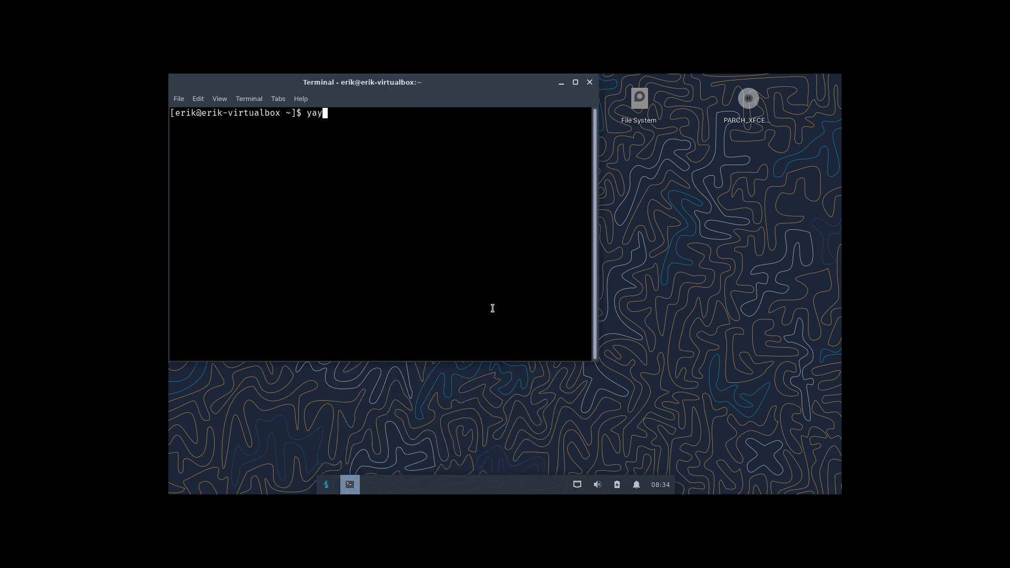
key("Return")
type("paru")
key("Return")
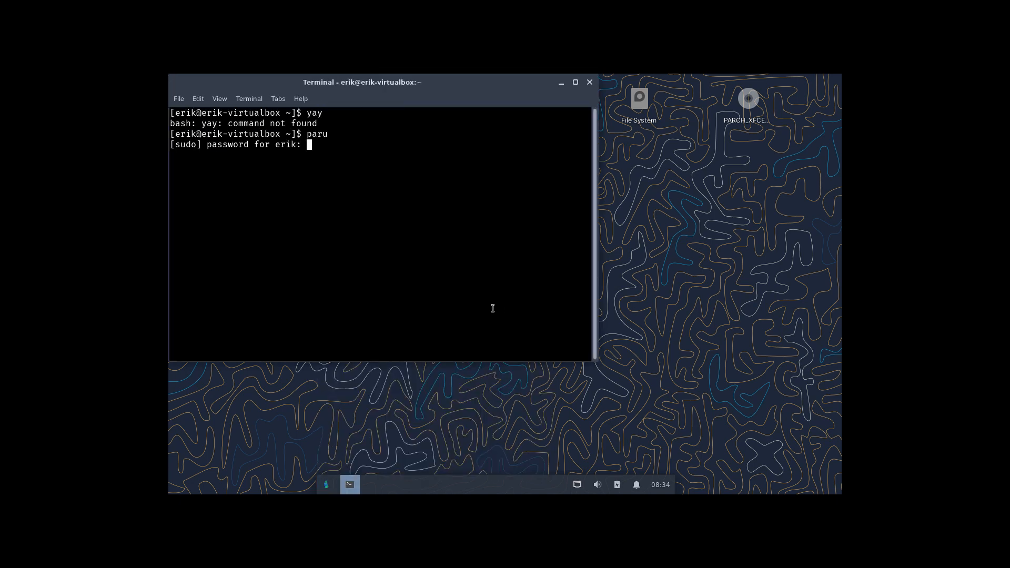
key("Return")
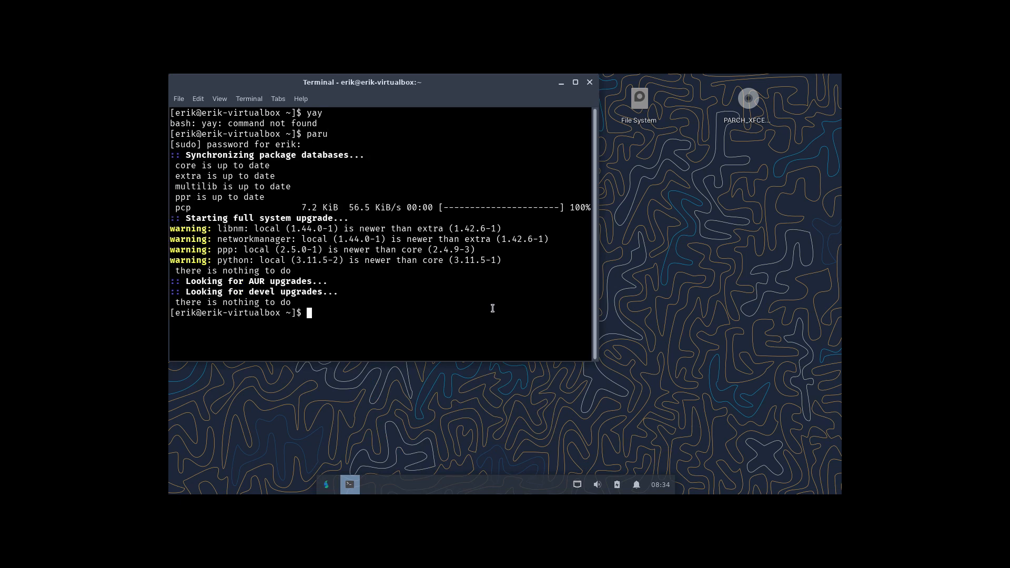
Step: Search for "application glade" with paru and leave the package selection without installing anything
type("paru")
type("application glade")
key("Return")
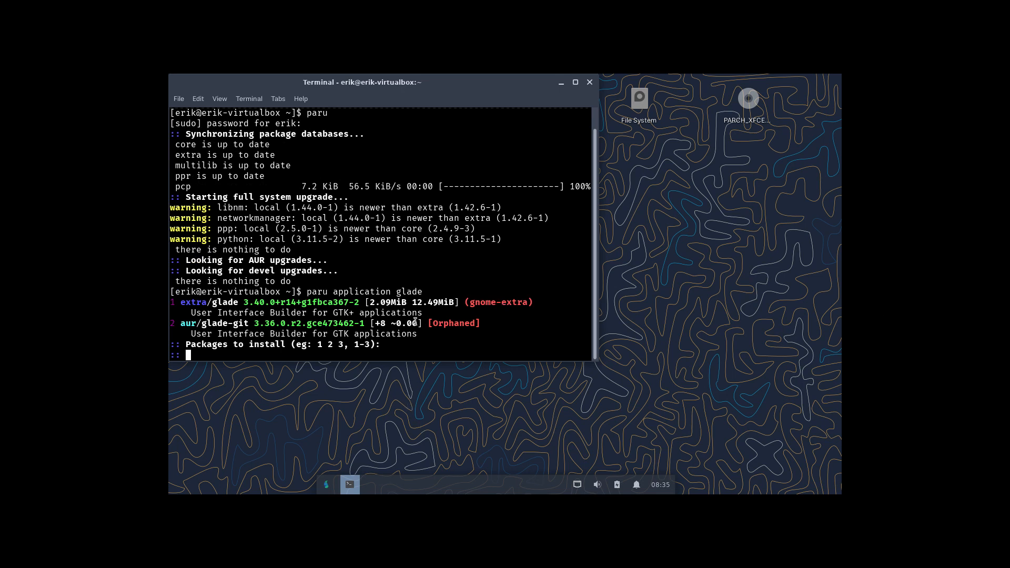
key("ctrl+c")
Step: Search paru for arcolinux and install arcolinux-app-glade-git, passing the PKGBUILD review and accepting the installation
type("paru ")
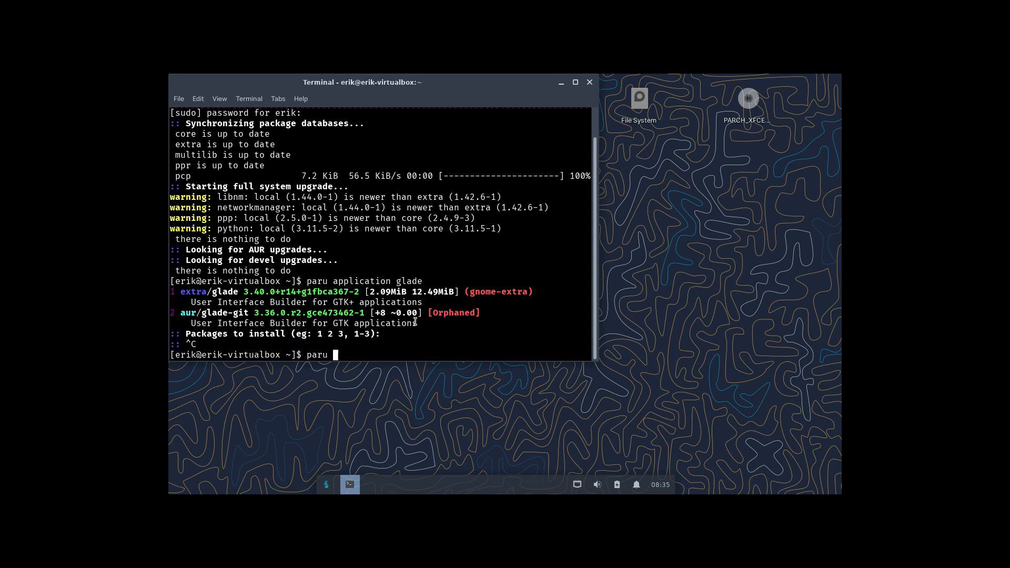
type("arcolinux")
key("Return")
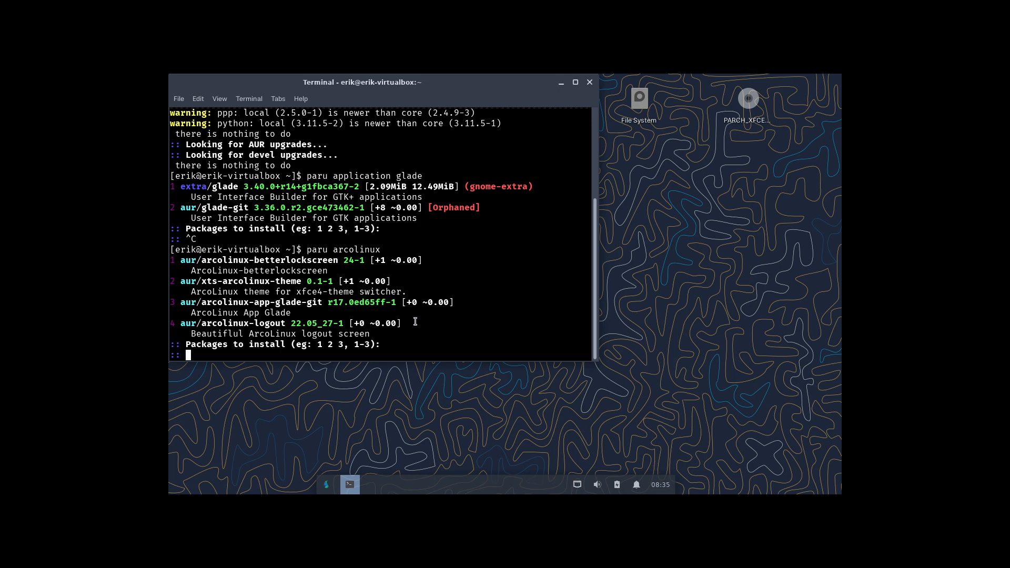
type("3")
key("Return")
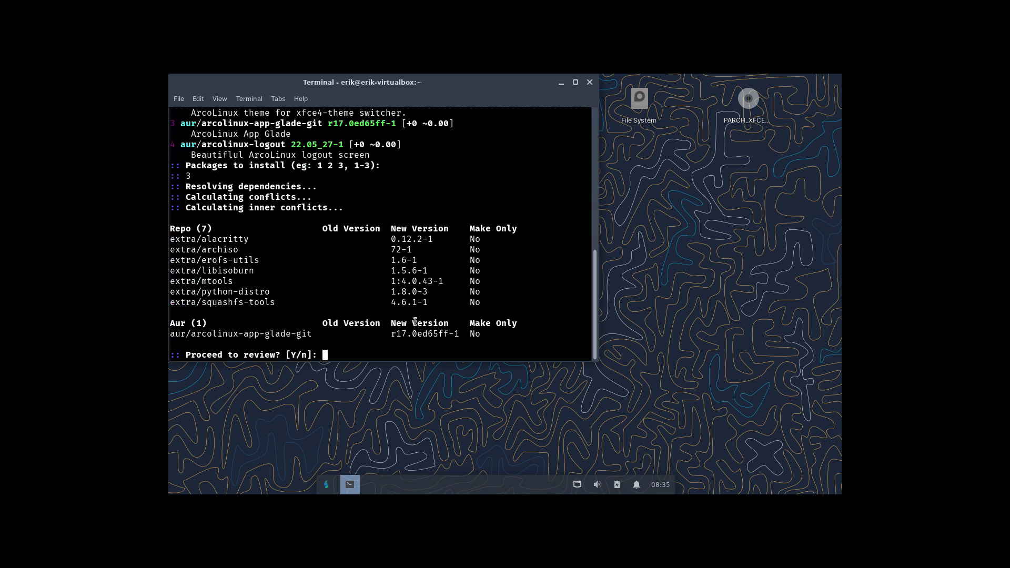
key("Return")
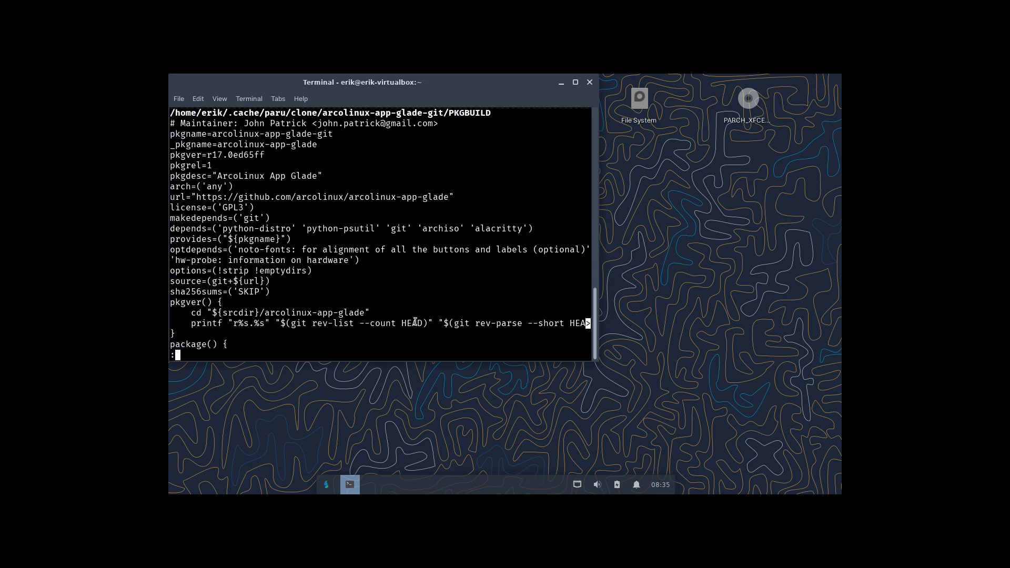
key("q")
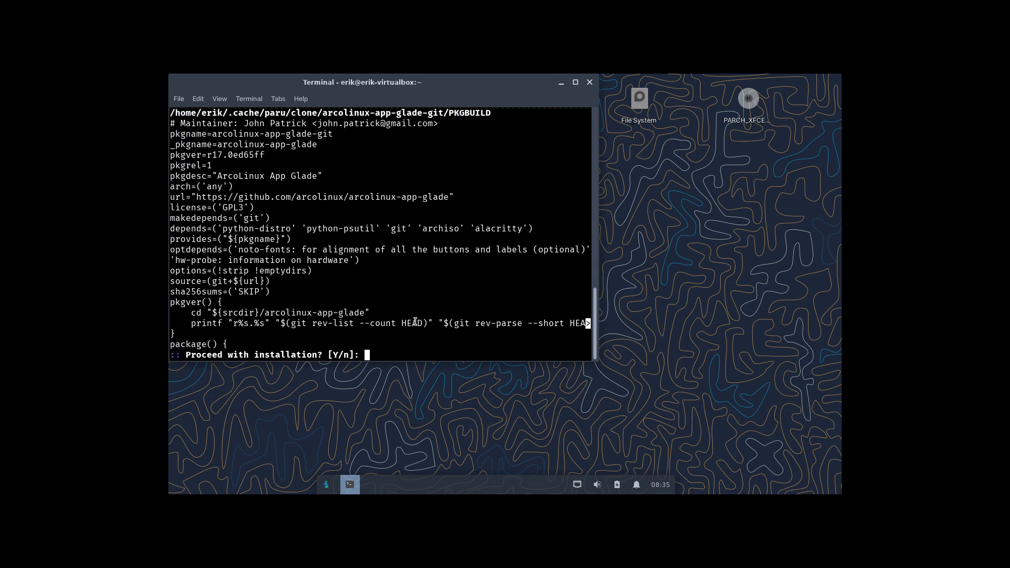
key("Return")
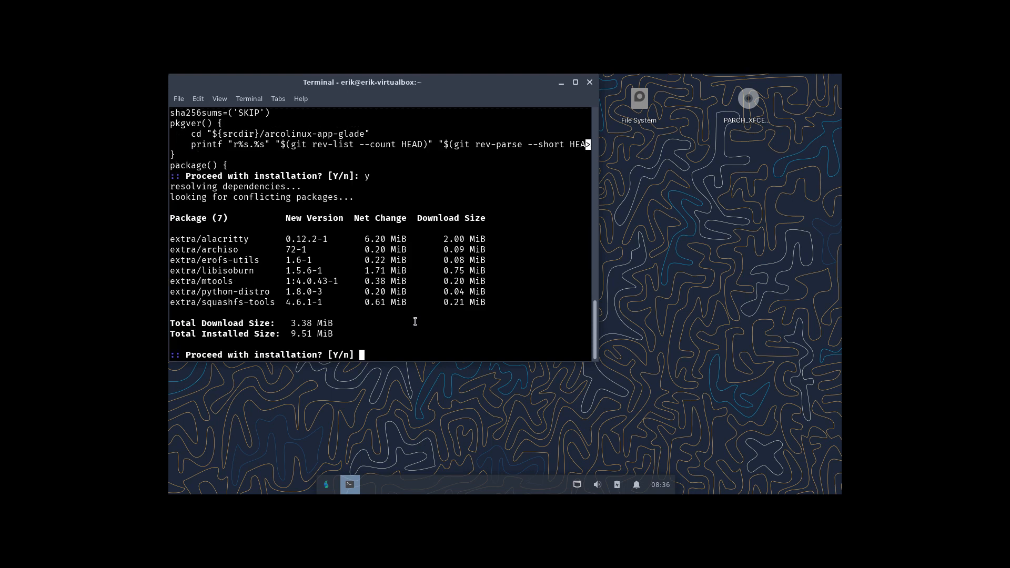
key("Return")
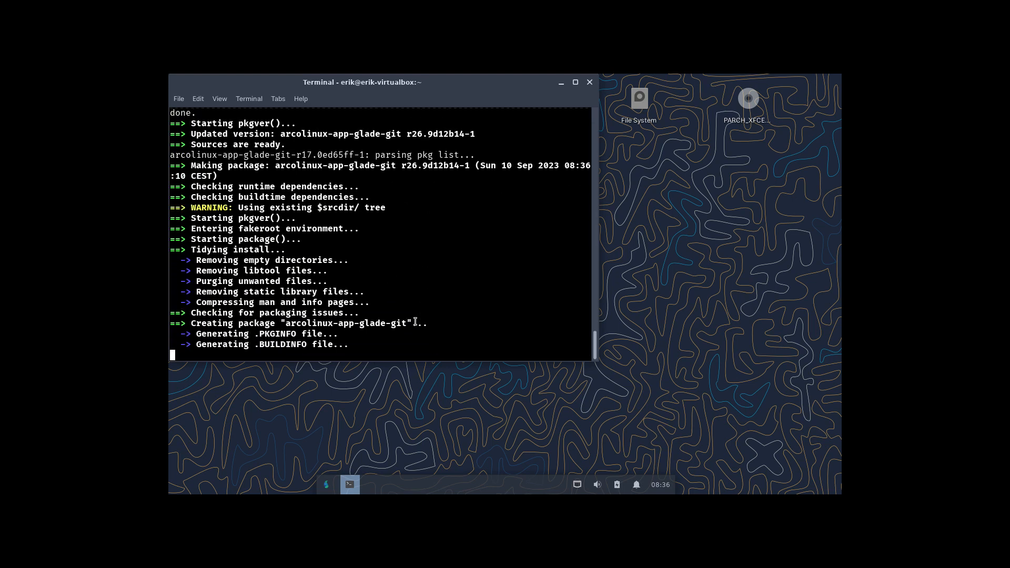
Step: Launch ArcoLinux Application Glade with the aag command, entering the account password, and look over the personal ArcoLinux ISO choices
type("aag")
key("Return")
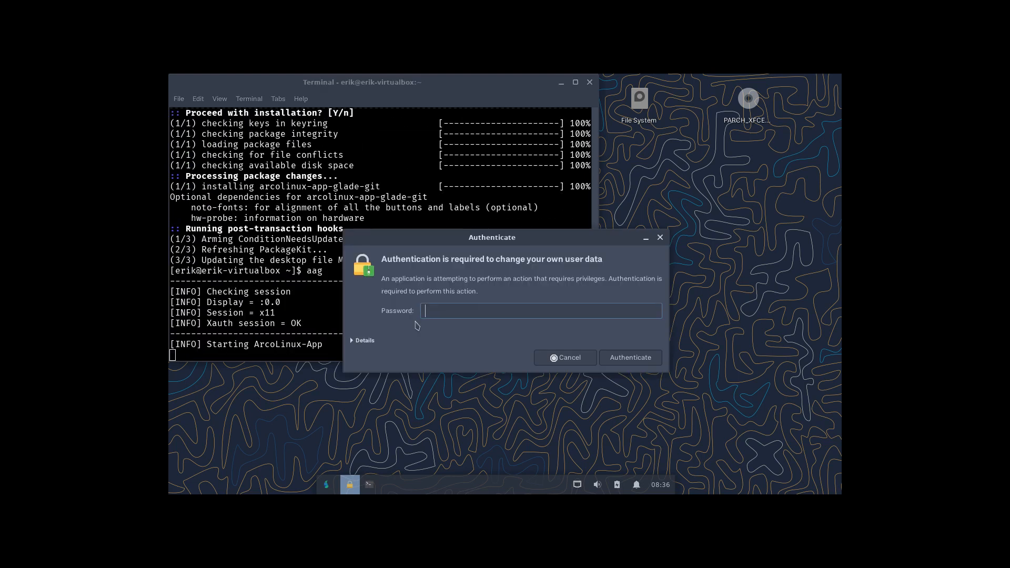
type("••")
key("Return")
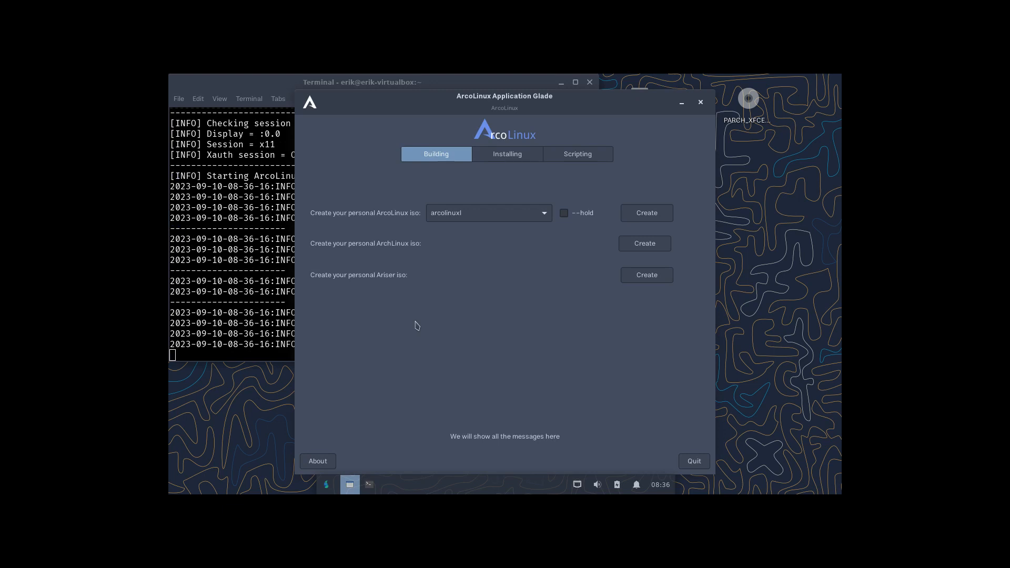
left_click(490, 217)
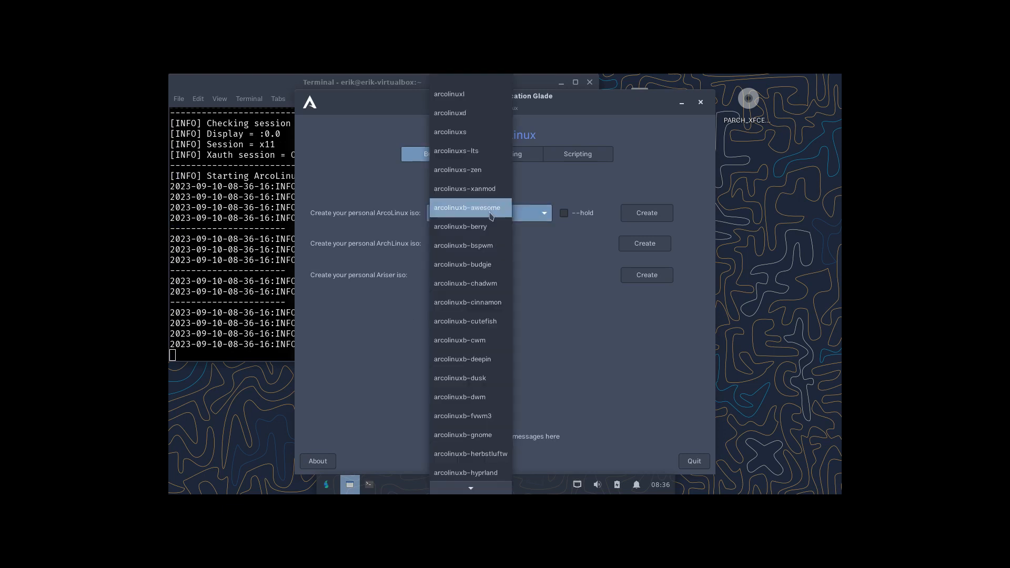
left_click(588, 264)
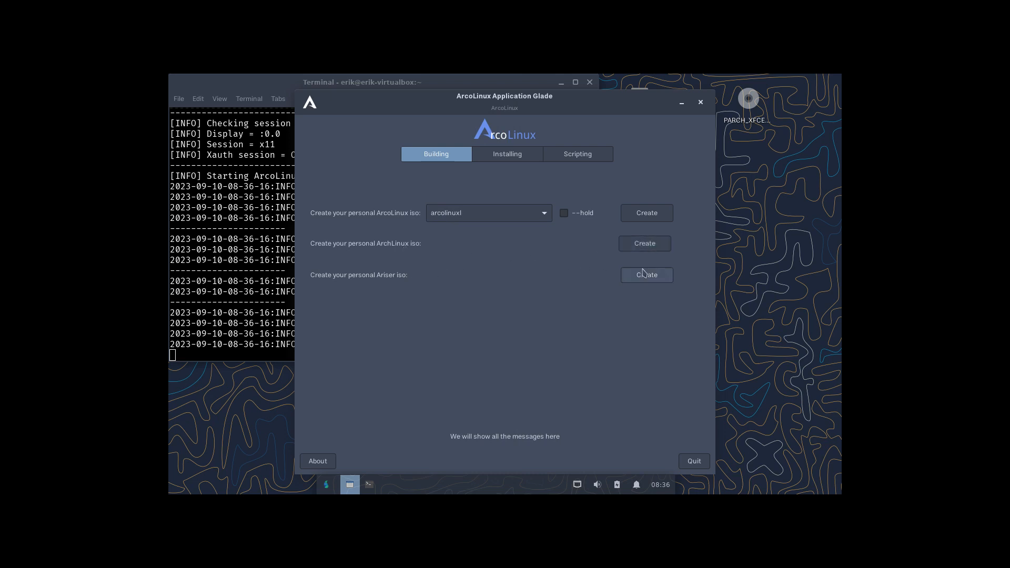
Step: Apply the best Arch servers and move the application window aside to uncover the terminal log
left_click(509, 156)
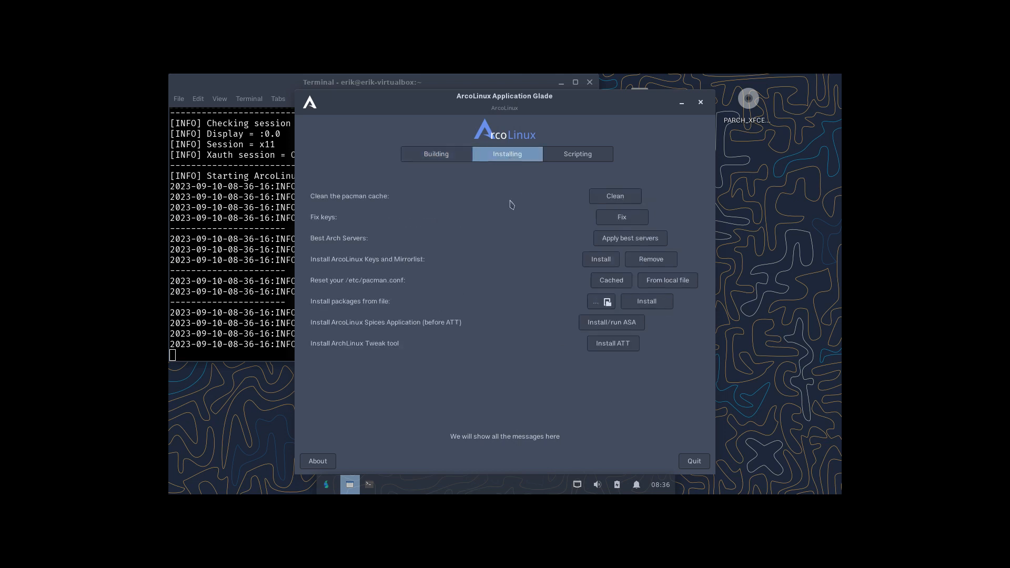
left_click(633, 241)
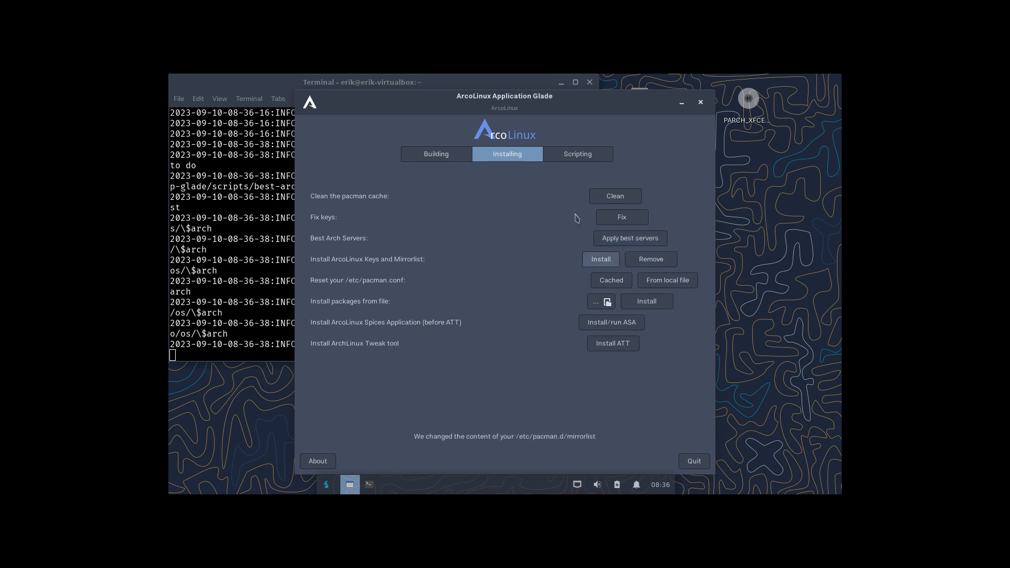
left_click_drag(510, 106, 603, 106)
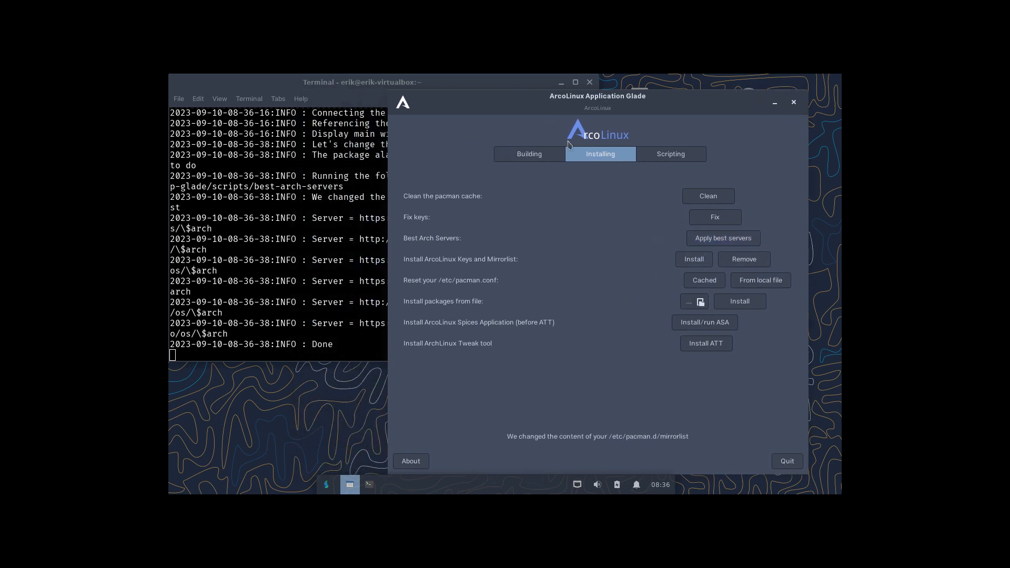
Step: Open another terminal and view /etc/pacman.d/mirrorlist in nano
key("ctrl+alt+t")
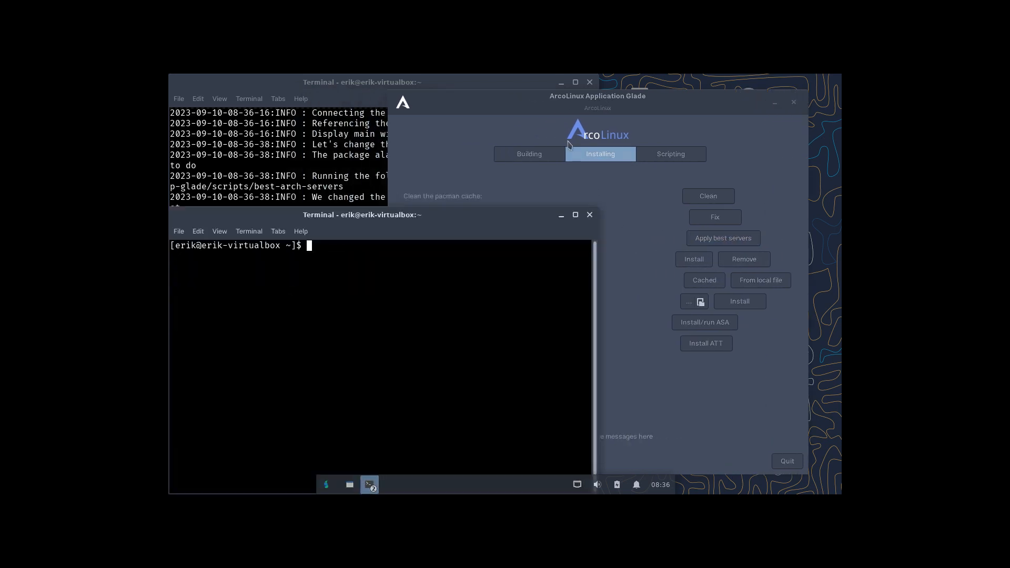
type("nano /etc/mi")
key("BackSpace")
key("BackSpace")
type("pacman.d/mir")
key("Tab")
key("Return")
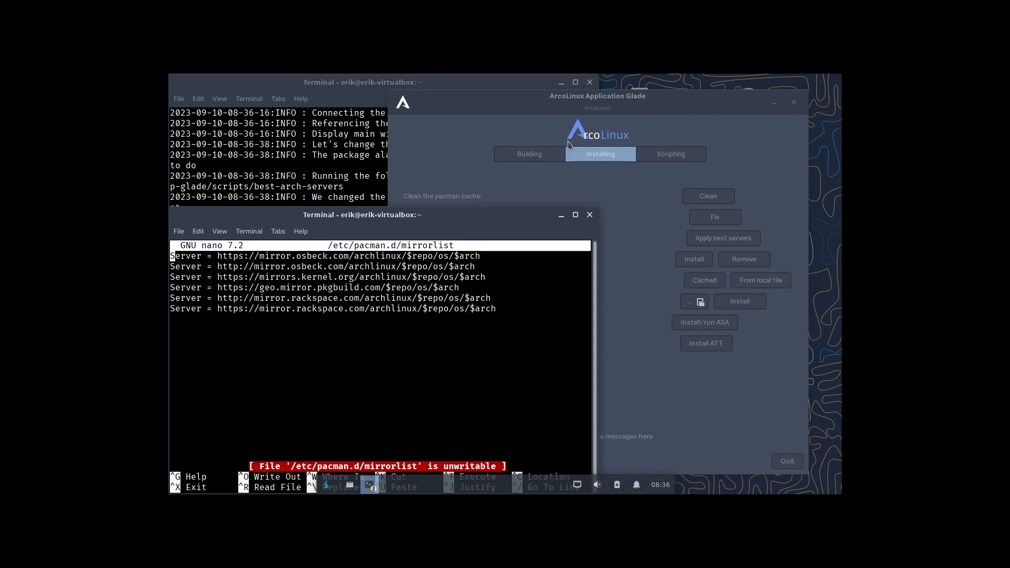
Step: Run sudo pacman -Syyu in a new terminal, entering the sudo password, and close that terminal
key("ctrl+alt+t")
type("update")
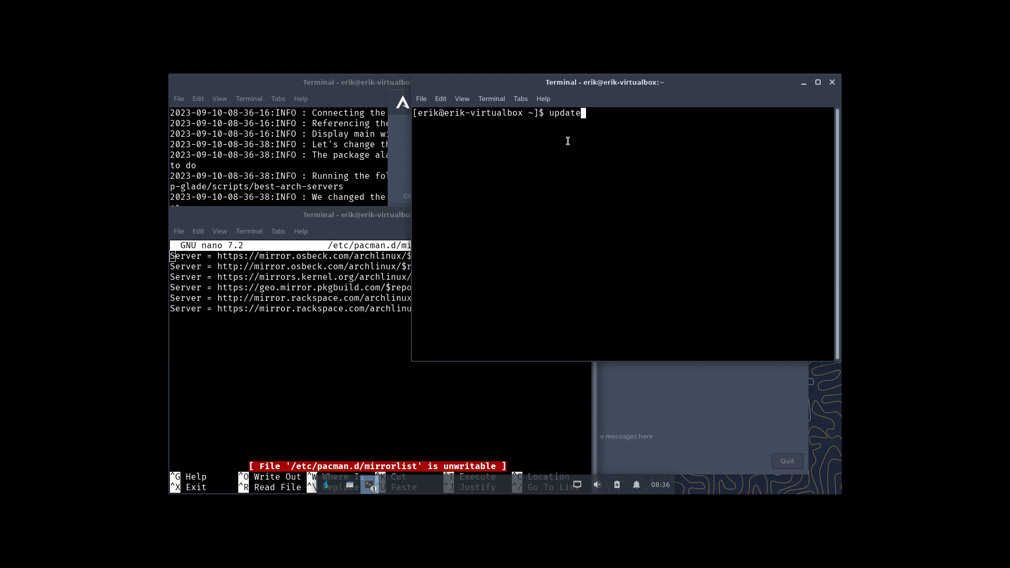
key("BackSpace")
key("BackSpace")
key("BackSpace")
key("BackSpace")
key("BackSpace")
key("BackSpace")
type("sudo pacman -Syyu")
key("Return")
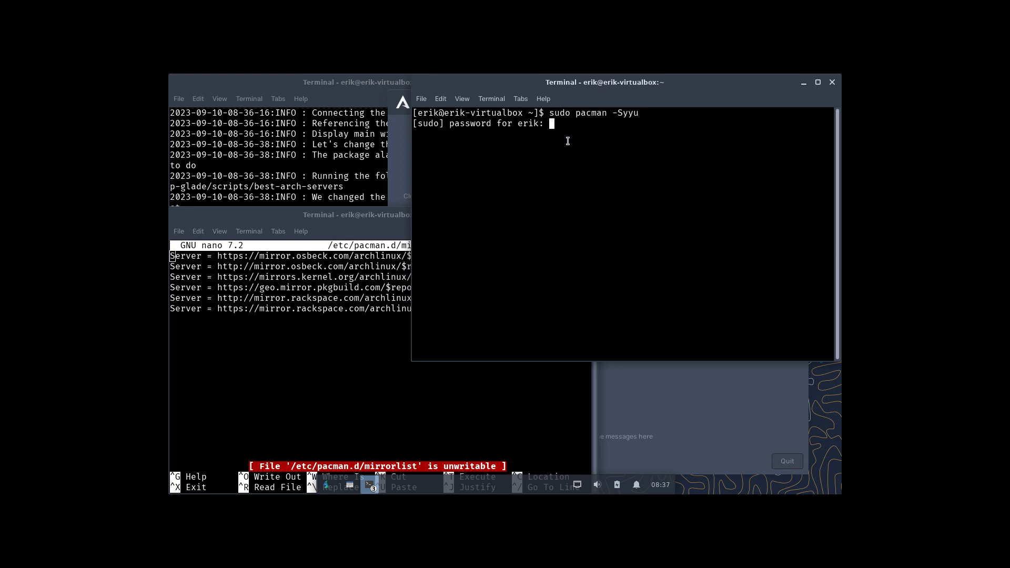
key("Return")
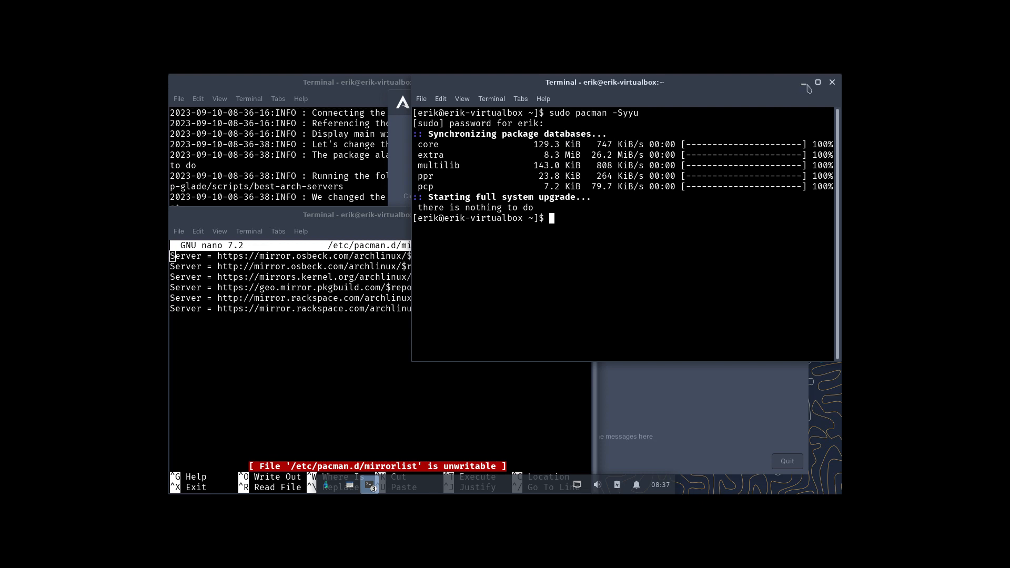
left_click(832, 82)
Step: Install the ArcoLinux keys and mirrorlist from Application Glade and check its log in the terminal
left_click(658, 232)
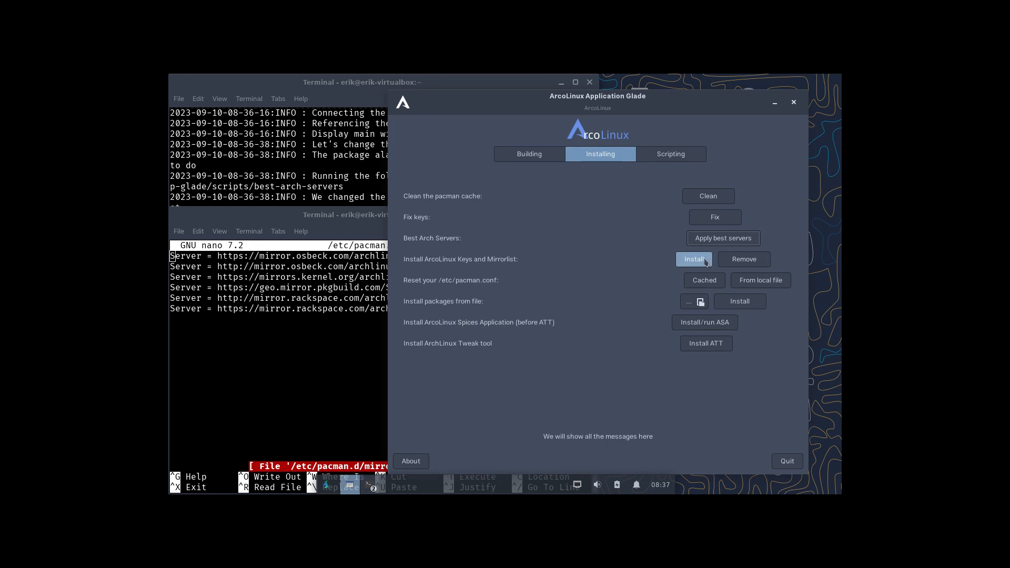
left_click(706, 261)
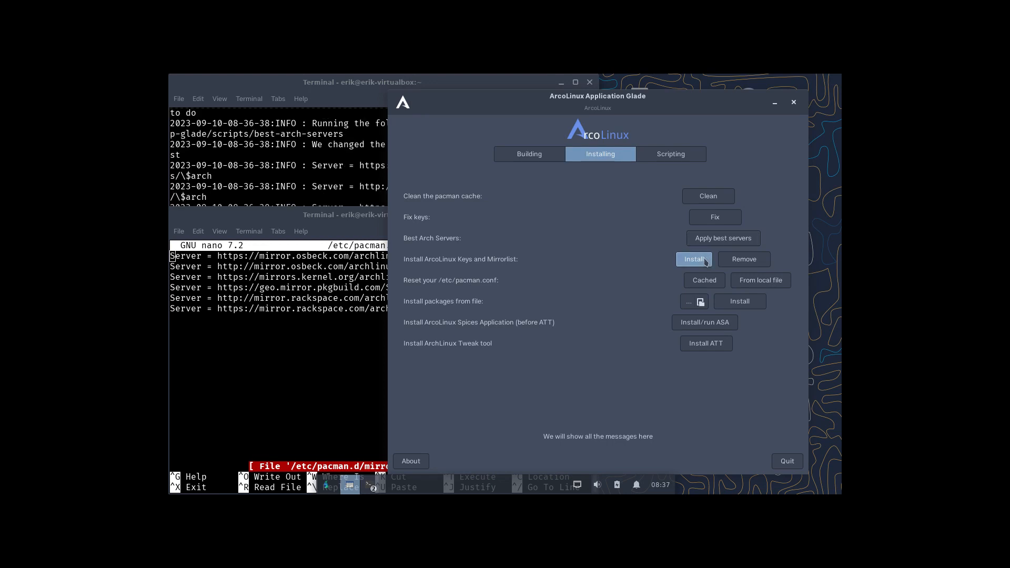
left_click(337, 148)
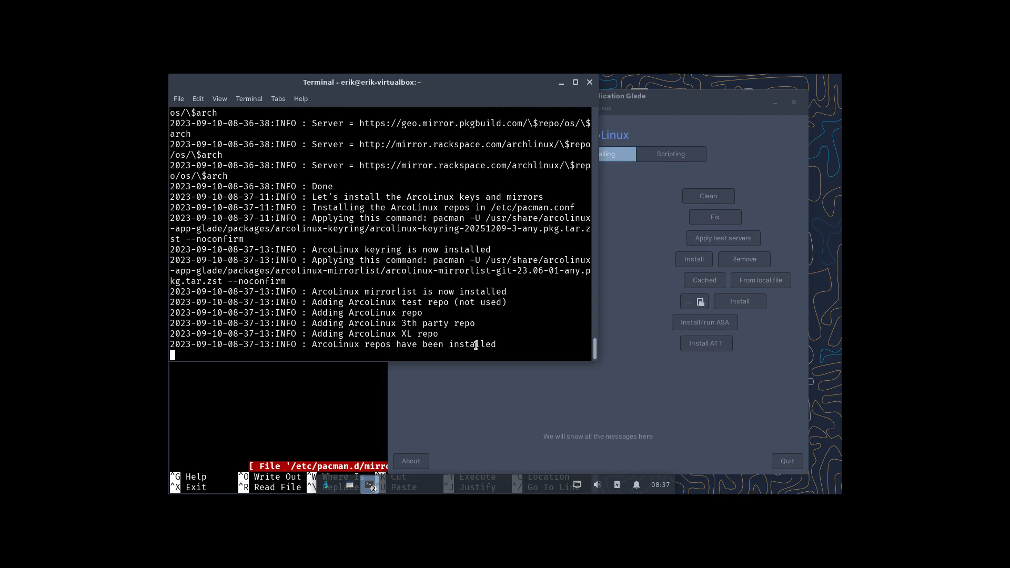
Step: Refresh the package databases in a new terminal with sudo pacman -Syyu, entering the sudo password, and decline the upgrade
key("ctrl+alt+t")
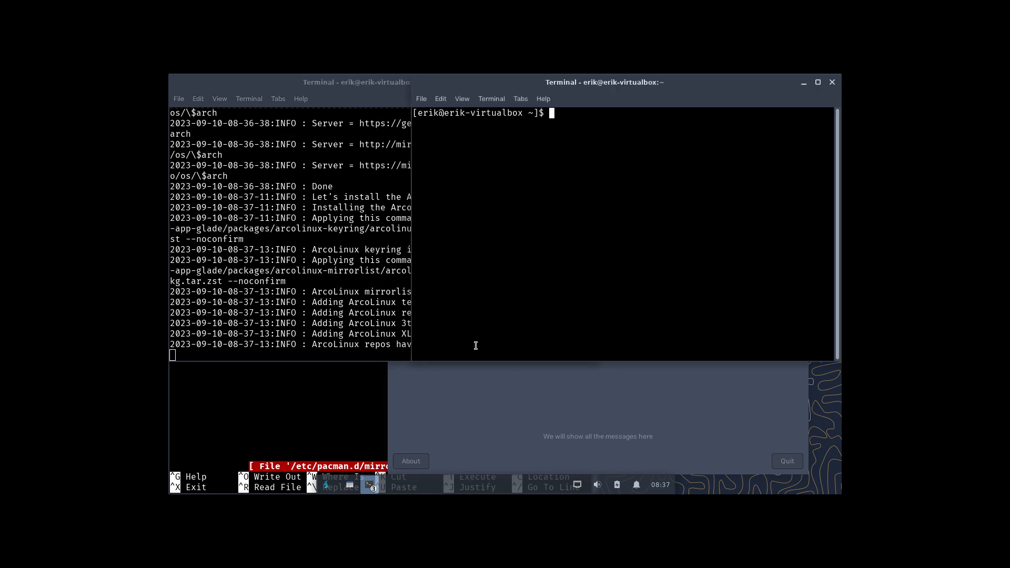
type("sudo pacman -Syyu")
key("Return")
key("Return")
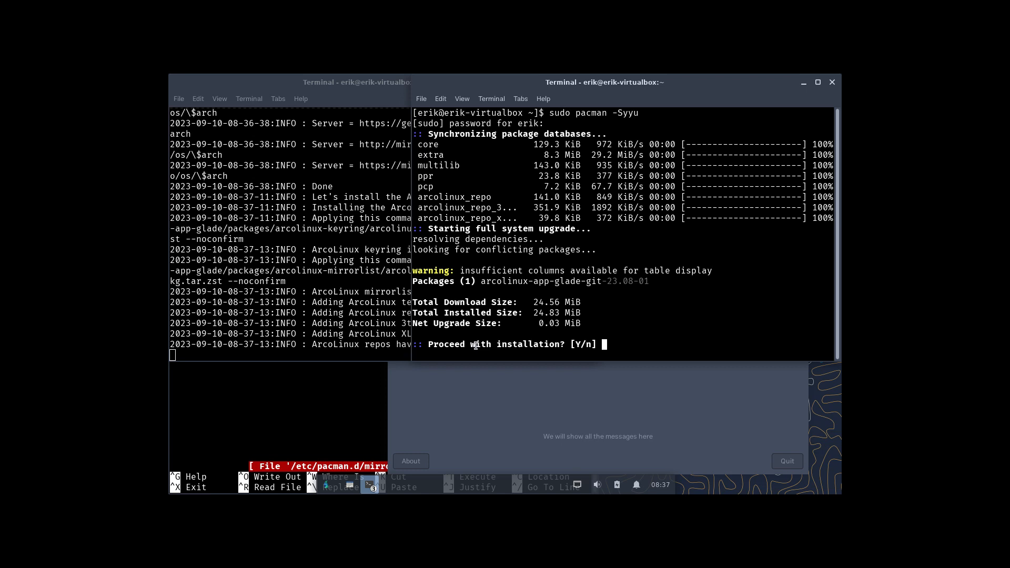
type("n")
key("Return")
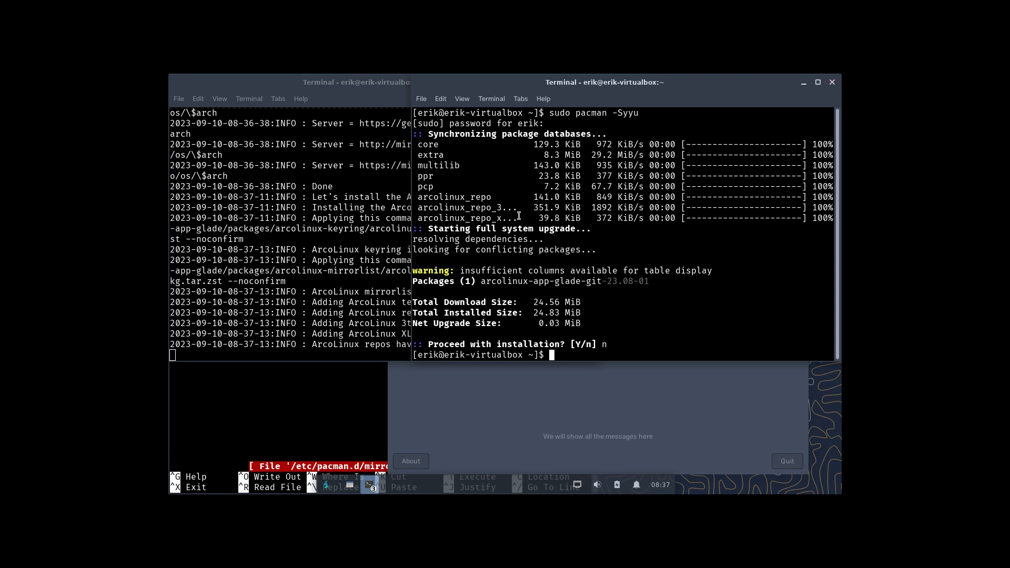
Step: Install sublime-text-4 with pacman and close the terminal
left_click_drag(517, 217, 426, 202)
left_click(559, 229)
type("sudo pacman -S sublime-text-4")
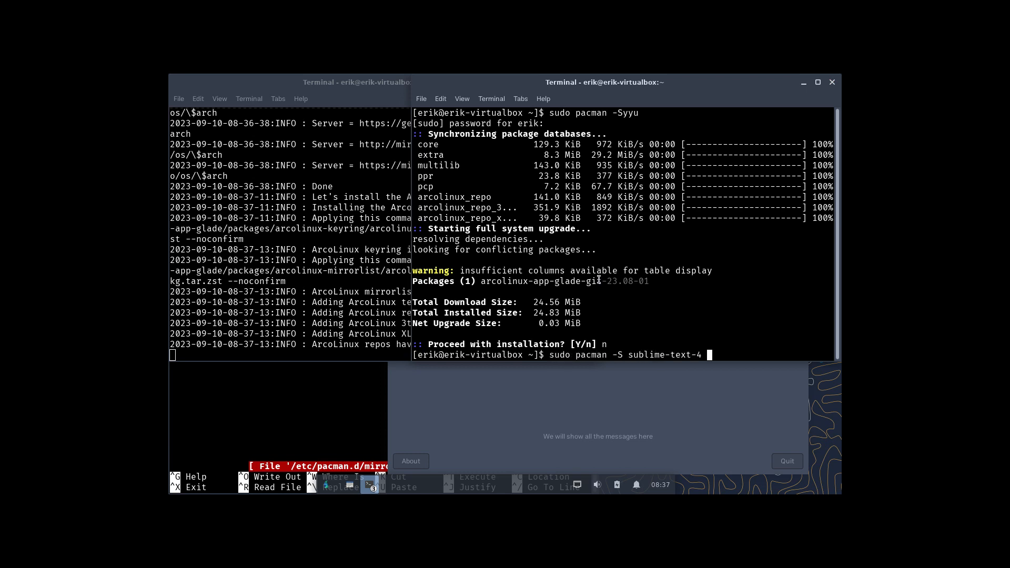
key("Return")
key("Return")
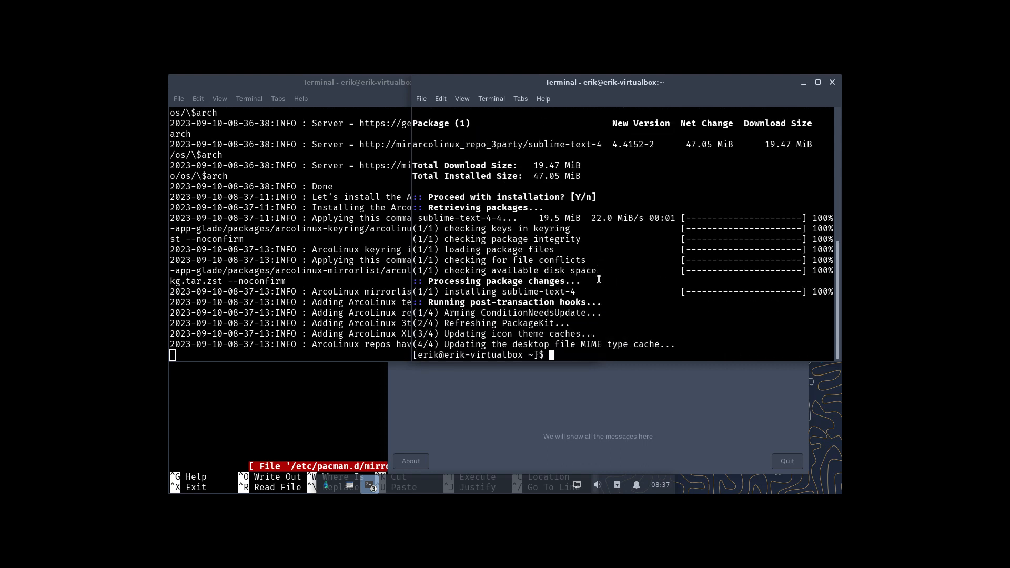
left_click(832, 82)
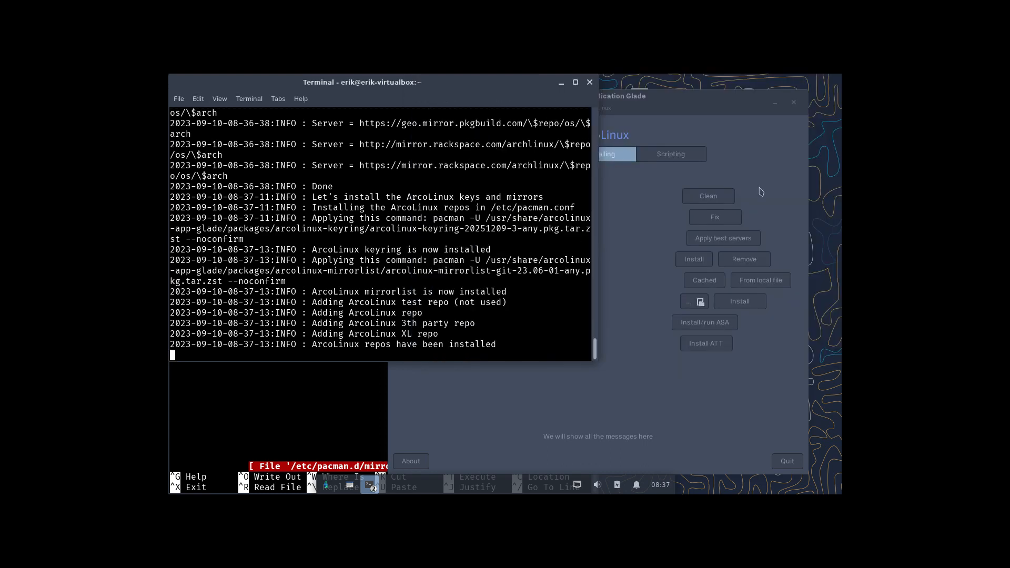
Step: Install the ArcoLinux Spices Application and the ArchLinux Tweak tool from Application Glade
left_click(658, 303)
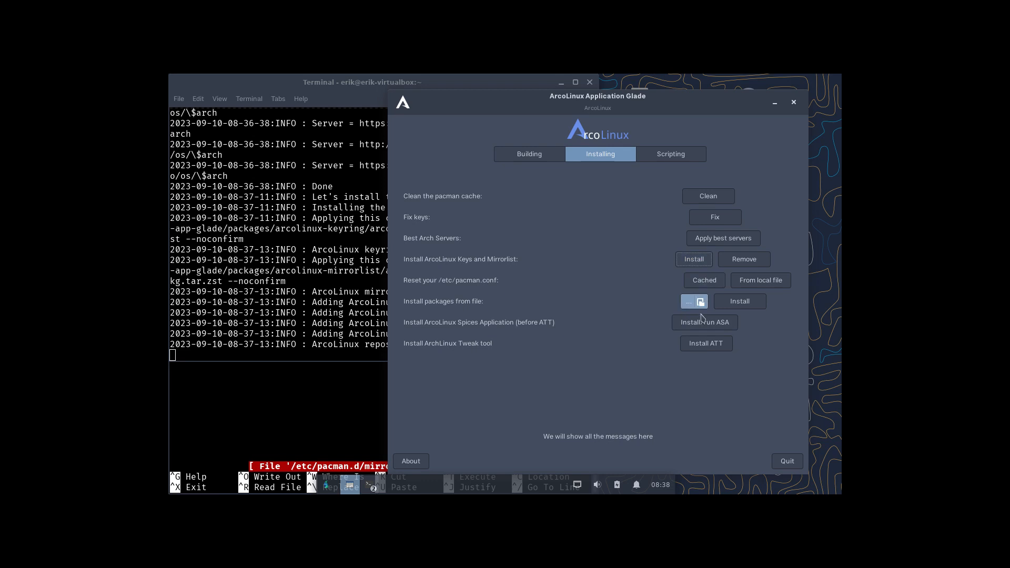
left_click(705, 326)
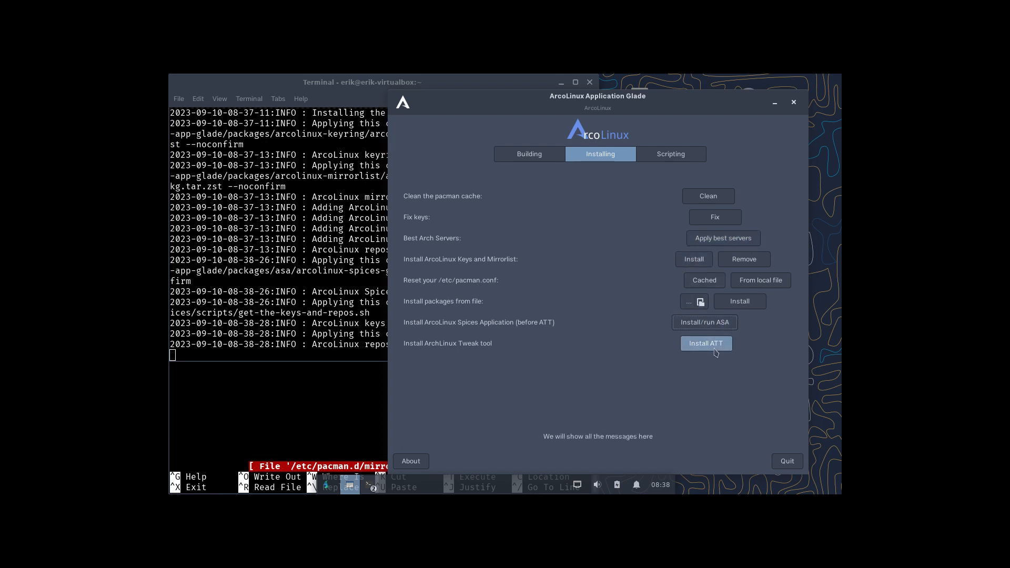
left_click(714, 349)
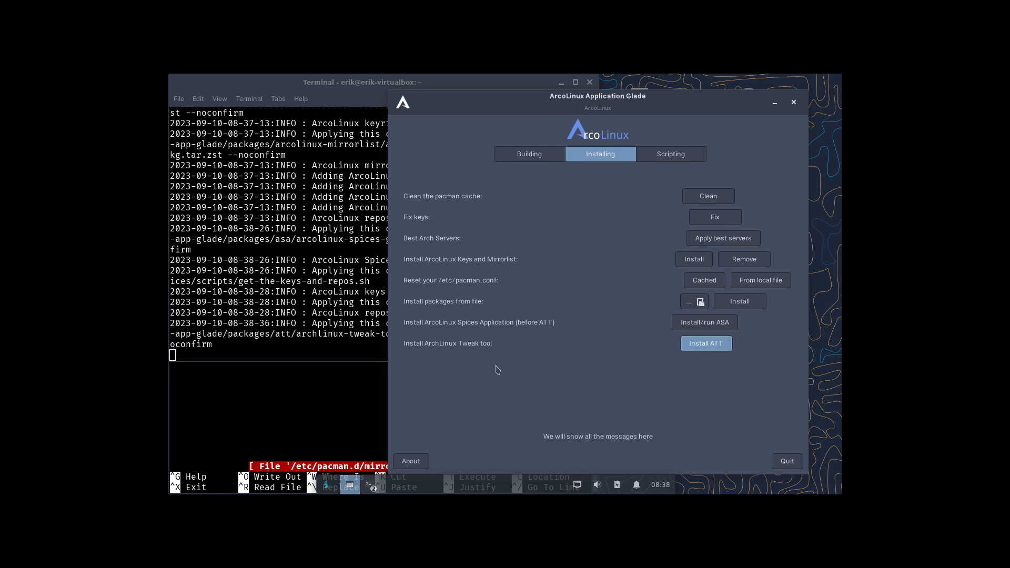
Step: Check the terminal log for the ArchLinux Tweak Tool installation and return to Application Glade
left_click(373, 348)
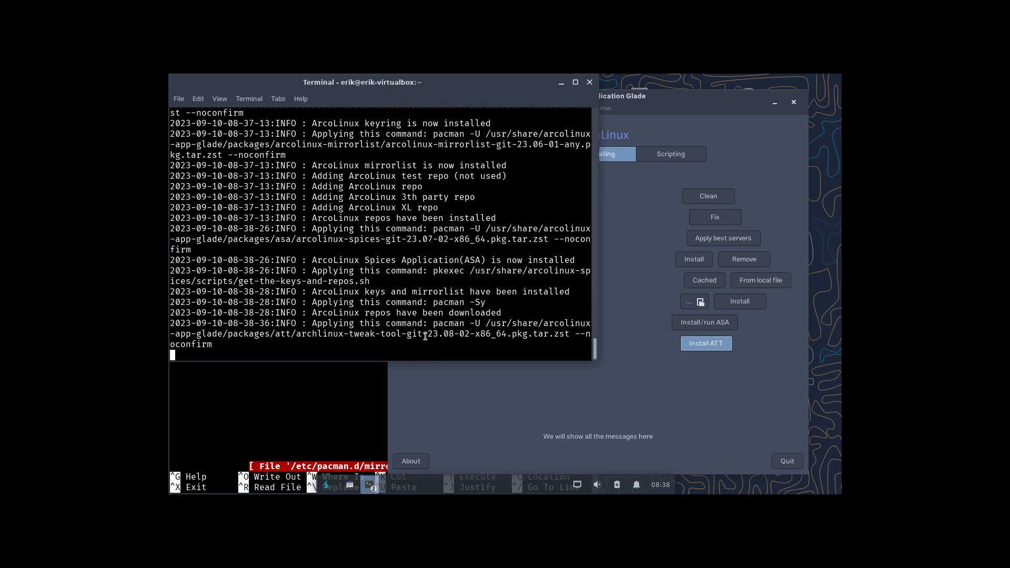
left_click_drag(427, 335, 485, 324)
left_click(610, 410)
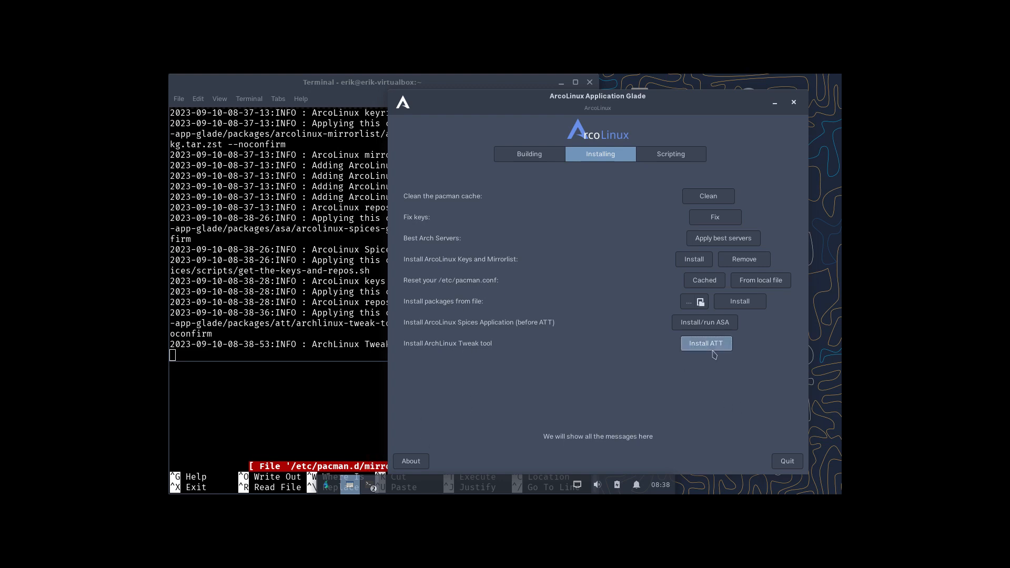
Step: Install the ArcoLinux nemesis scripts from Application Glade and quit the application
left_click(664, 155)
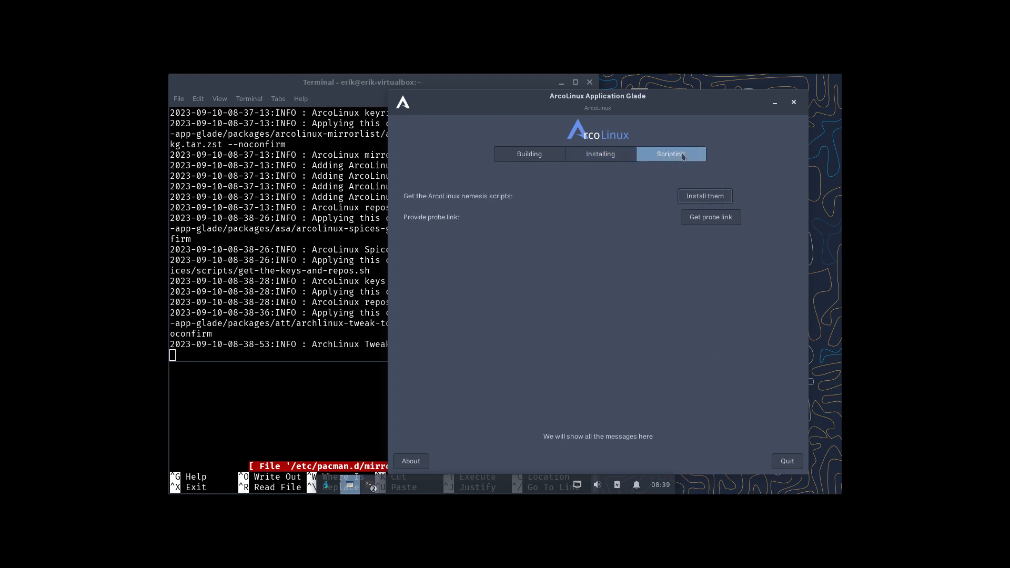
left_click(723, 198)
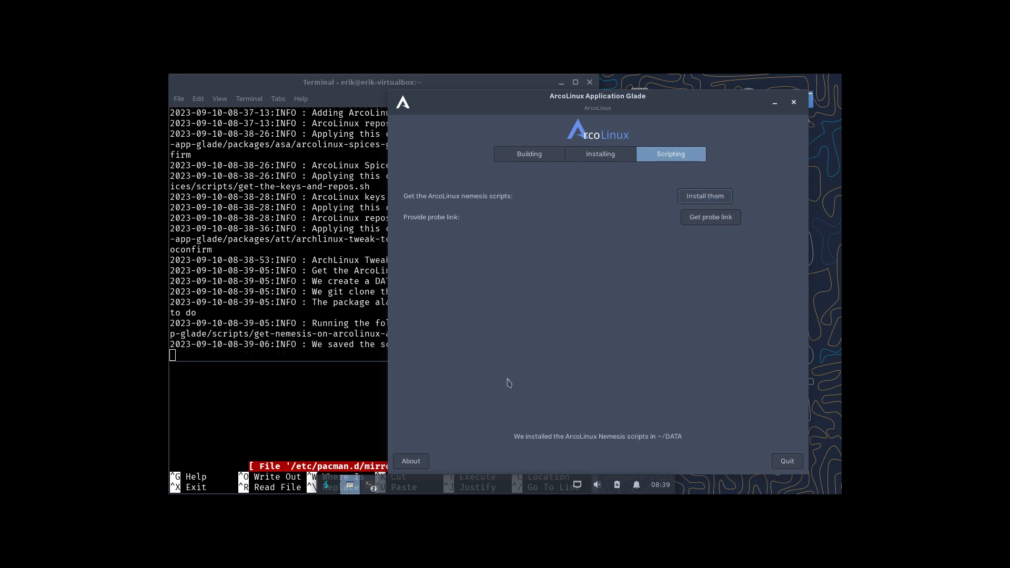
left_click(794, 468)
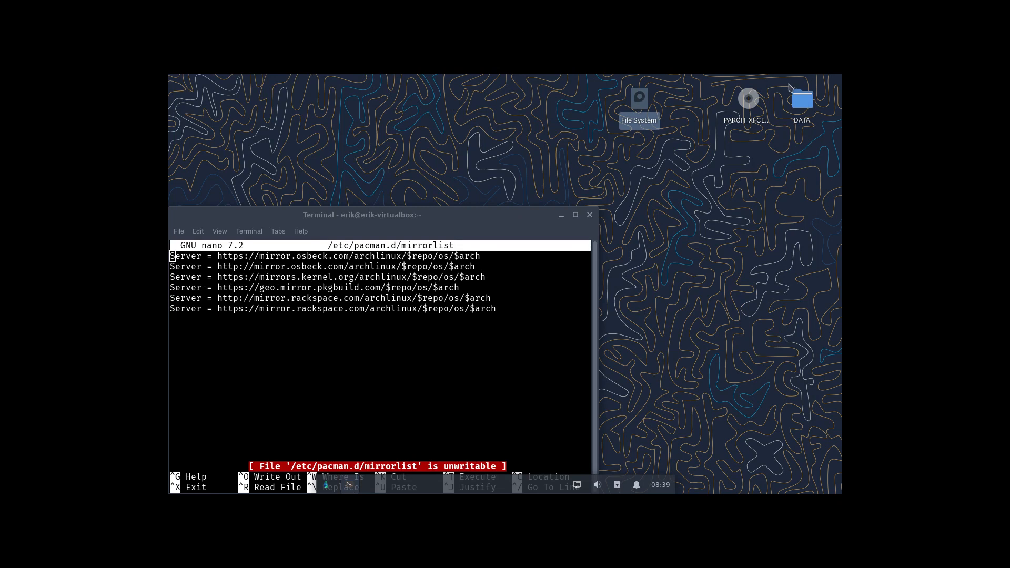
Step: Open the arcolinux-nemesis folder inside DATA, maximize the file manager and show the files as icons
double_click(802, 101)
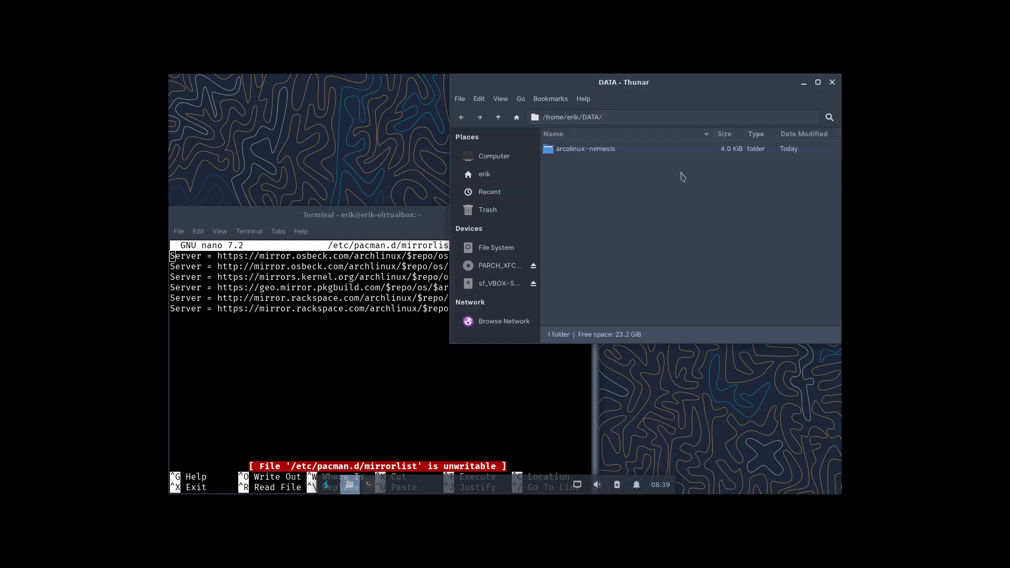
left_click(601, 150)
double_click(594, 153)
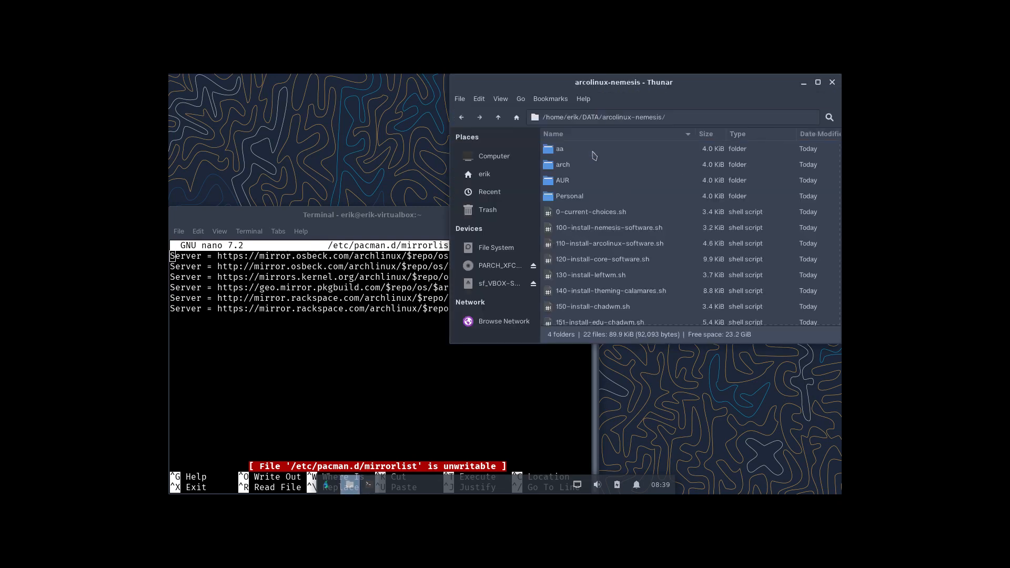
left_click(817, 82)
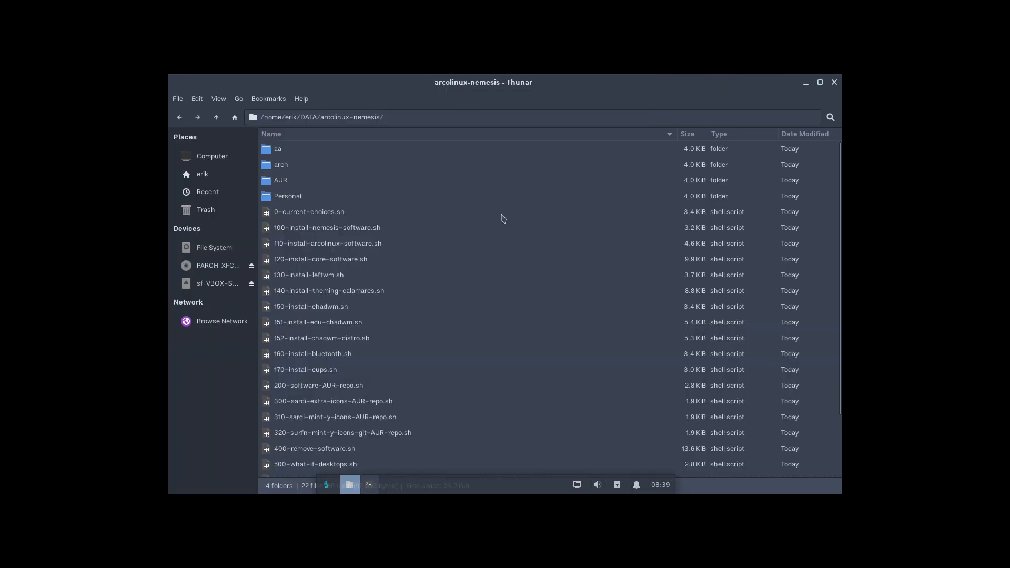
key("ctrl+1")
Step: Run ./0-current-choices.sh from a terminal in the arcolinux-nemesis folder, answering n to Chadwm and entering the sudo password
right_click(760, 454)
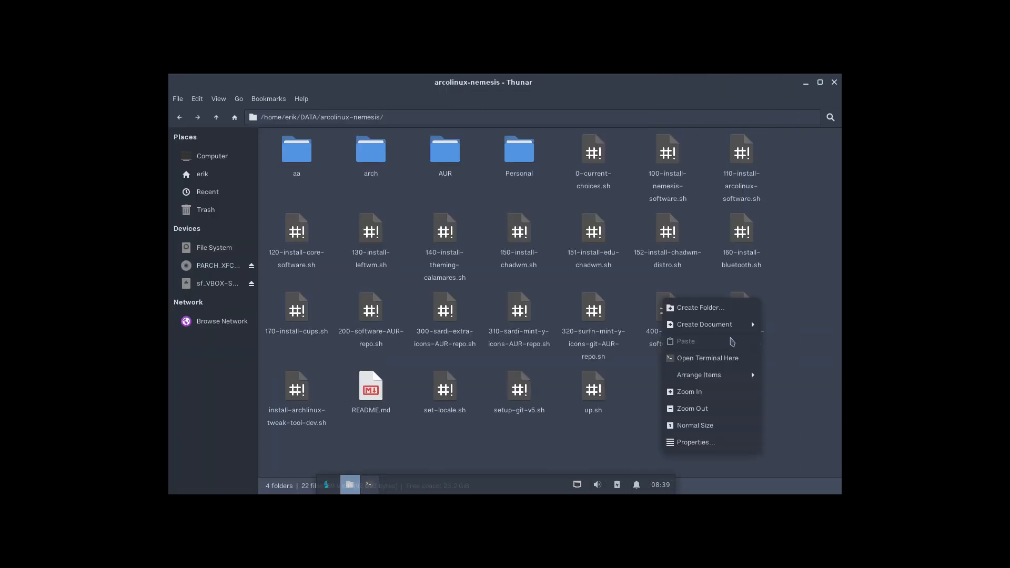
left_click(722, 359)
type("./")
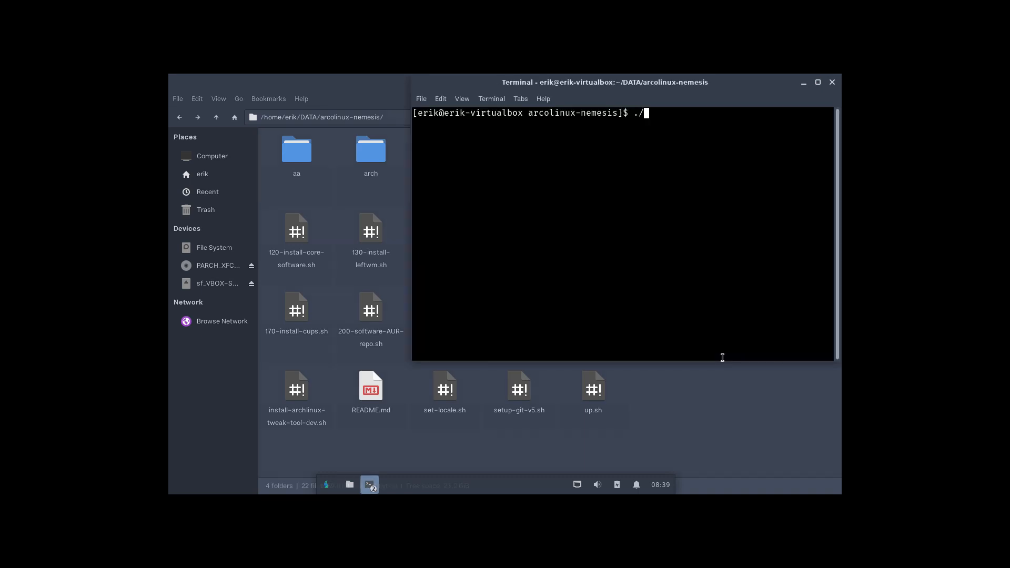
type("0")
key("Tab")
key("Return")
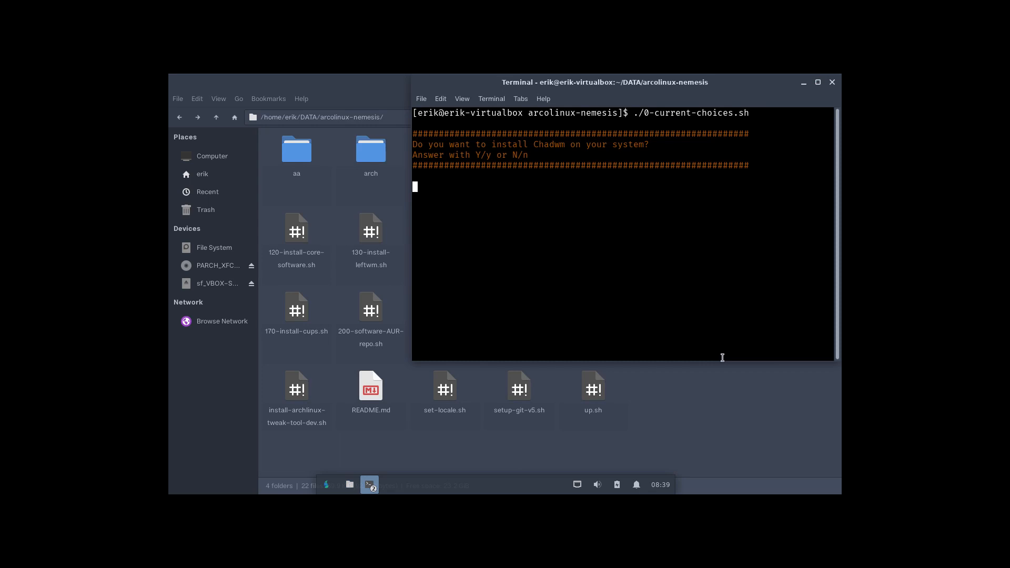
type("n")
key("Return")
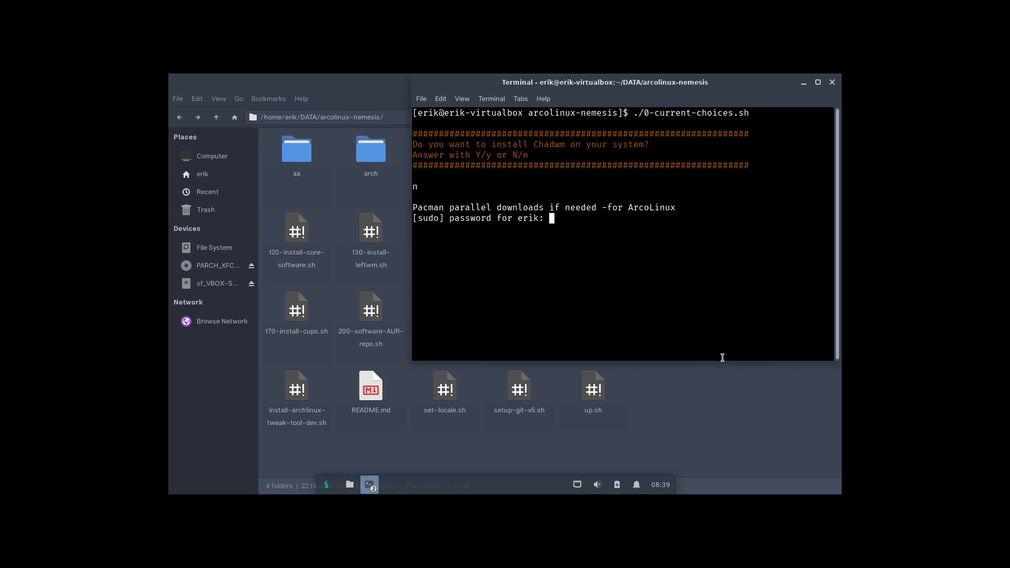
key("Return")
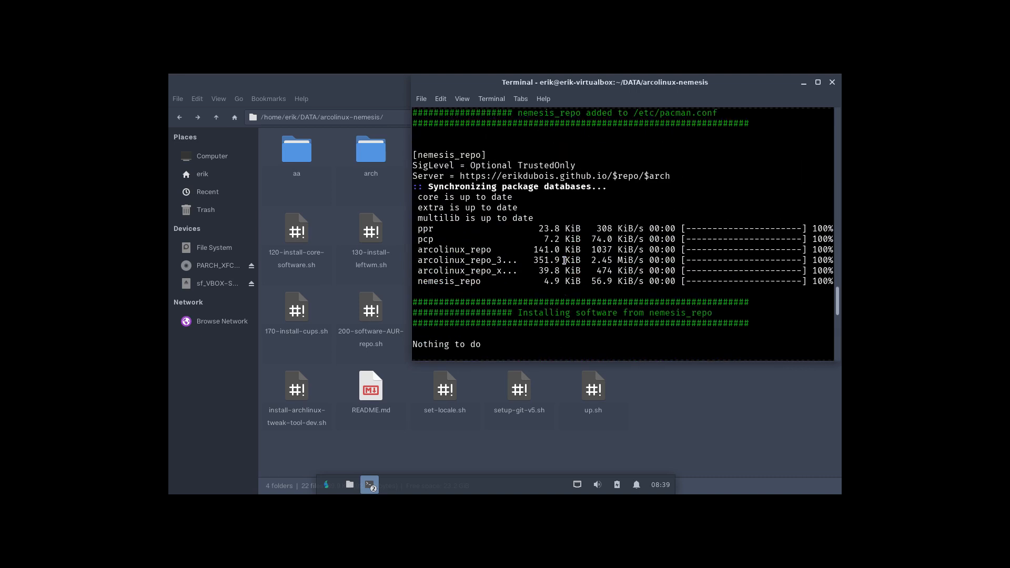
scroll(564, 260, "up", 10)
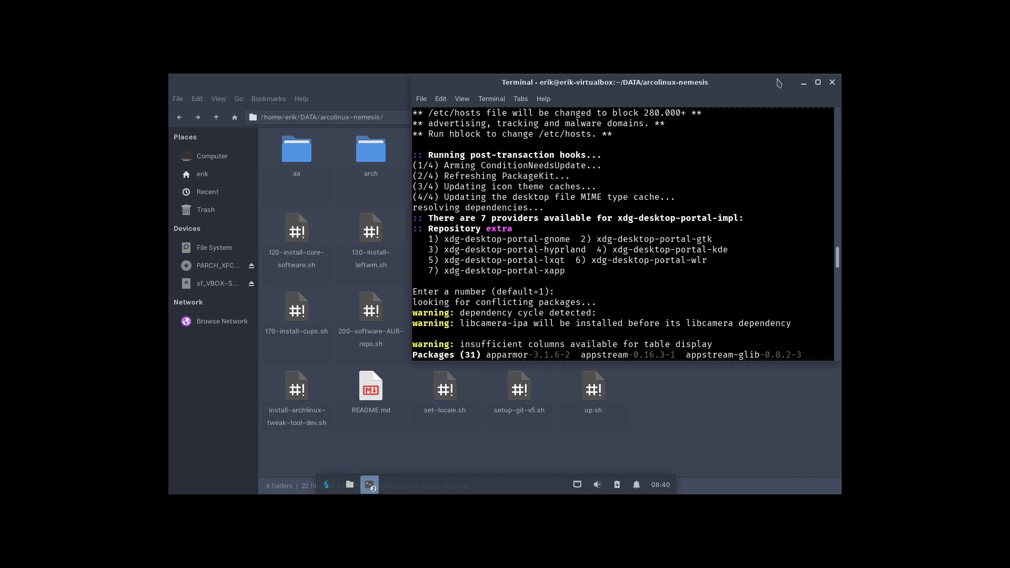
Step: Minimize the script's terminal and look over the numbered nemesis scripts and the contents of the Personal folder
left_click(803, 82)
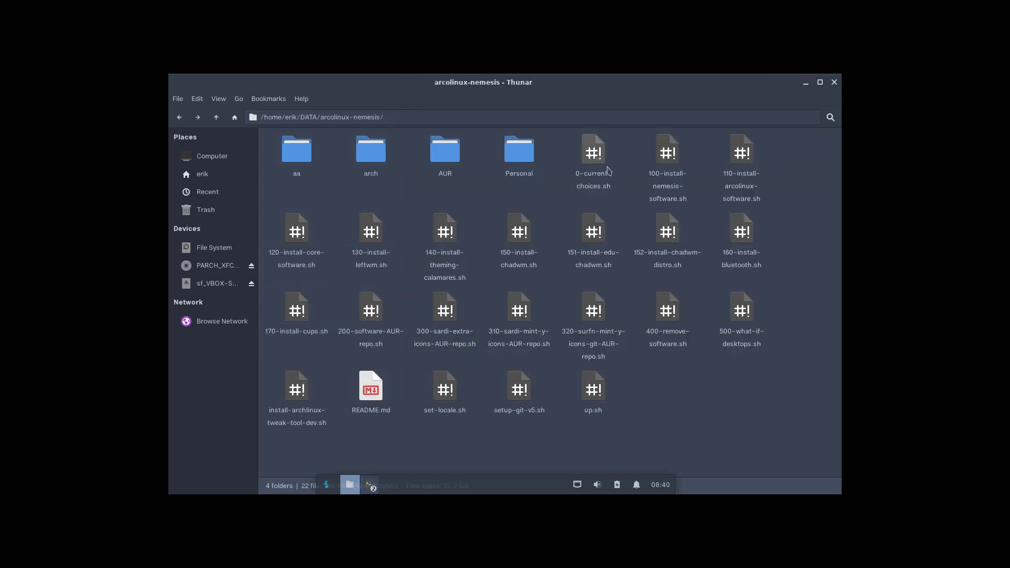
left_click(590, 152)
left_click(682, 163)
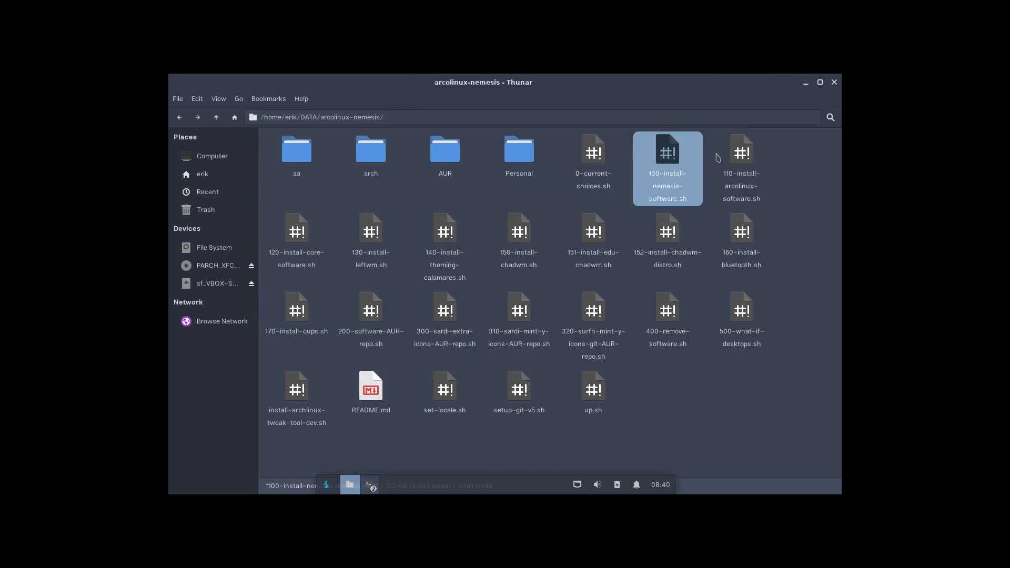
left_click(718, 158)
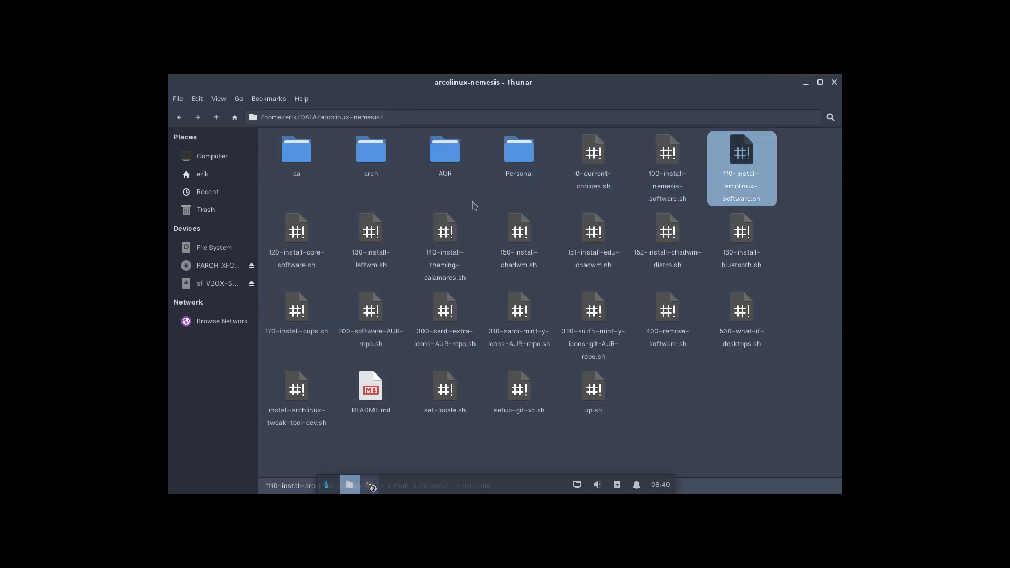
double_click(519, 160)
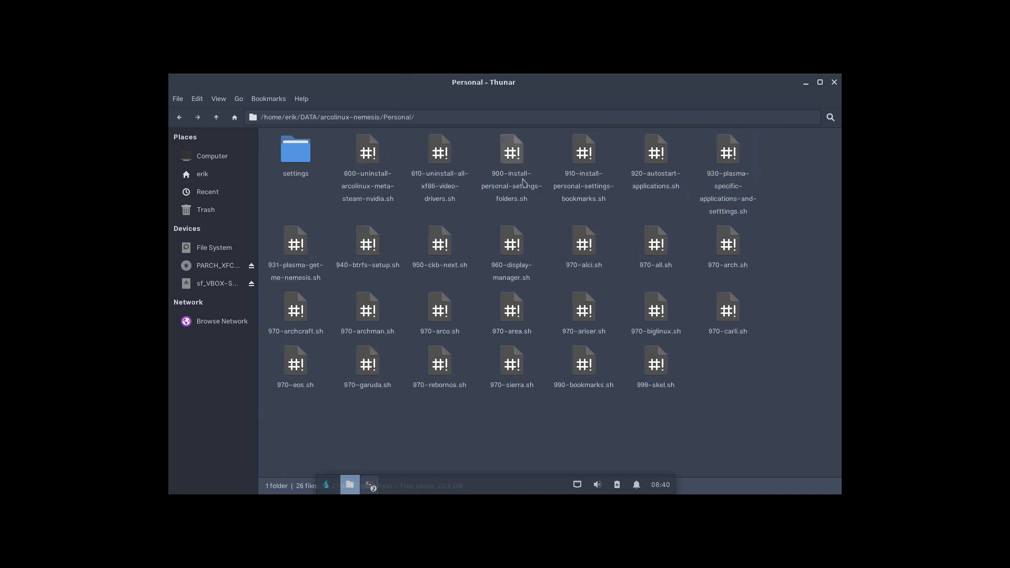
left_click(219, 122)
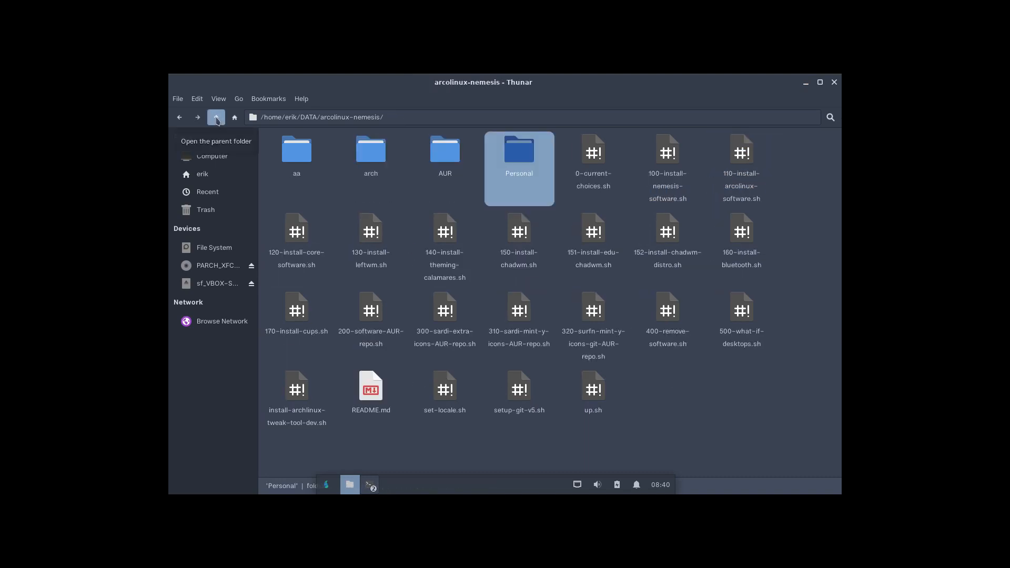
Step: Minimize the file manager and close the terminal that has /etc/pacman.d/mirrorlist open in nano
left_click(806, 85)
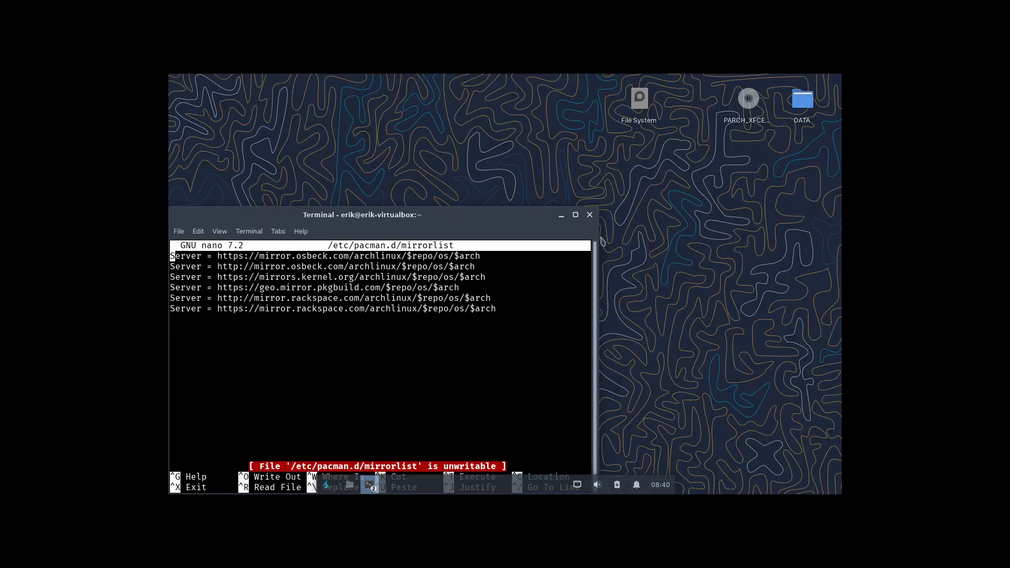
left_click(589, 215)
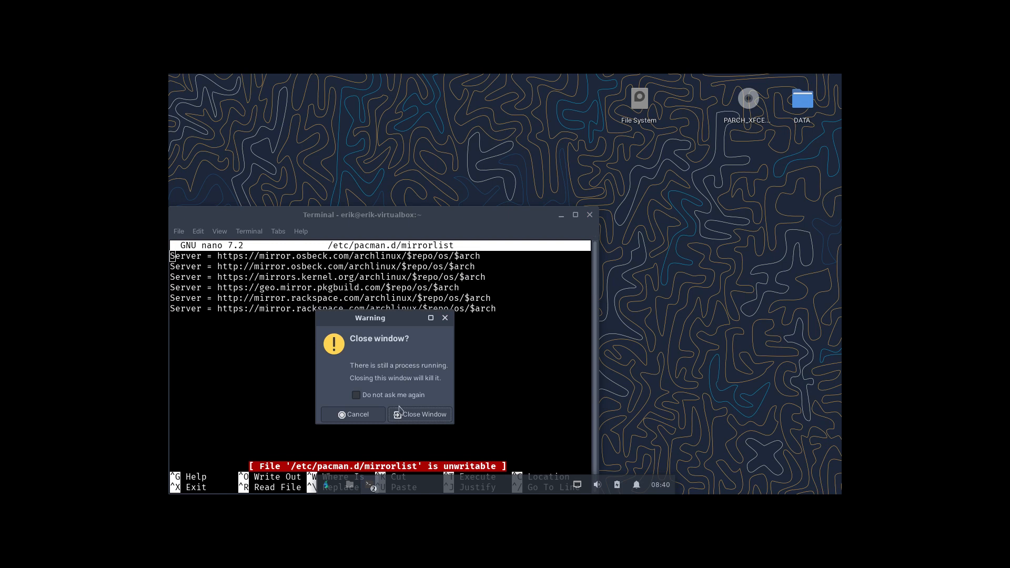
left_click(416, 414)
Step: Find and launch Arch Linux Tweak Tool, authenticating with the account password
left_click(326, 485)
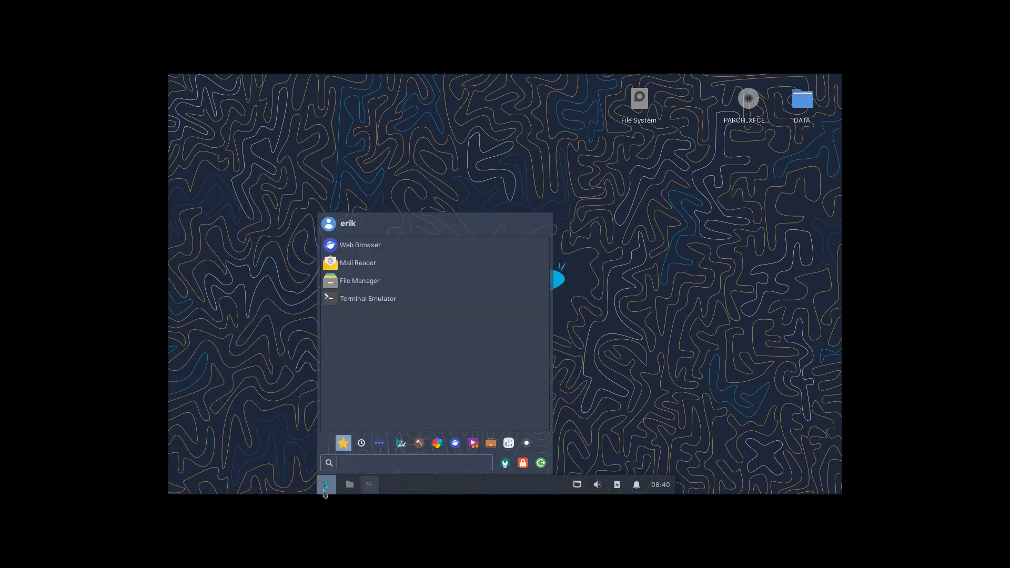
type("twe")
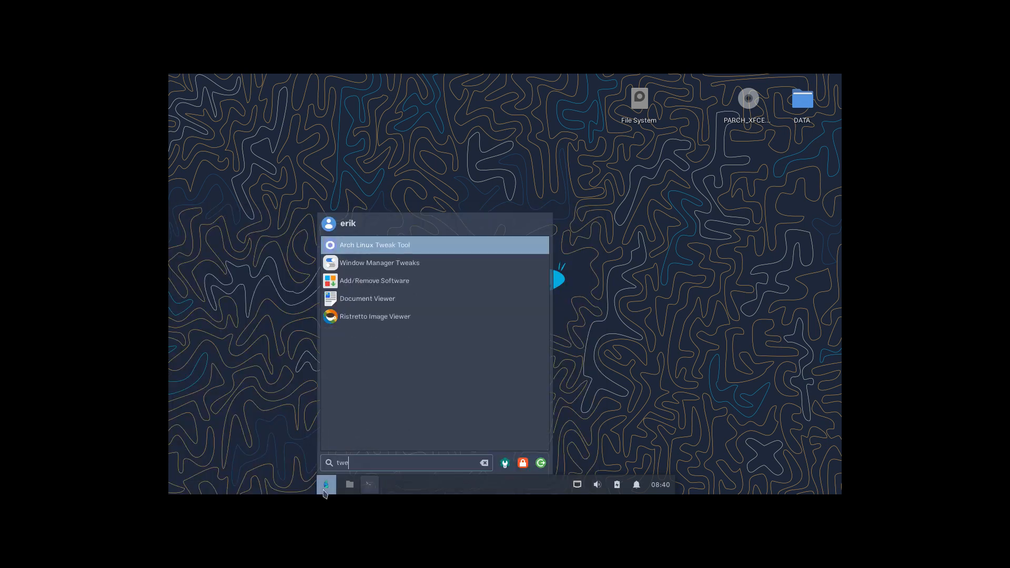
key("Return")
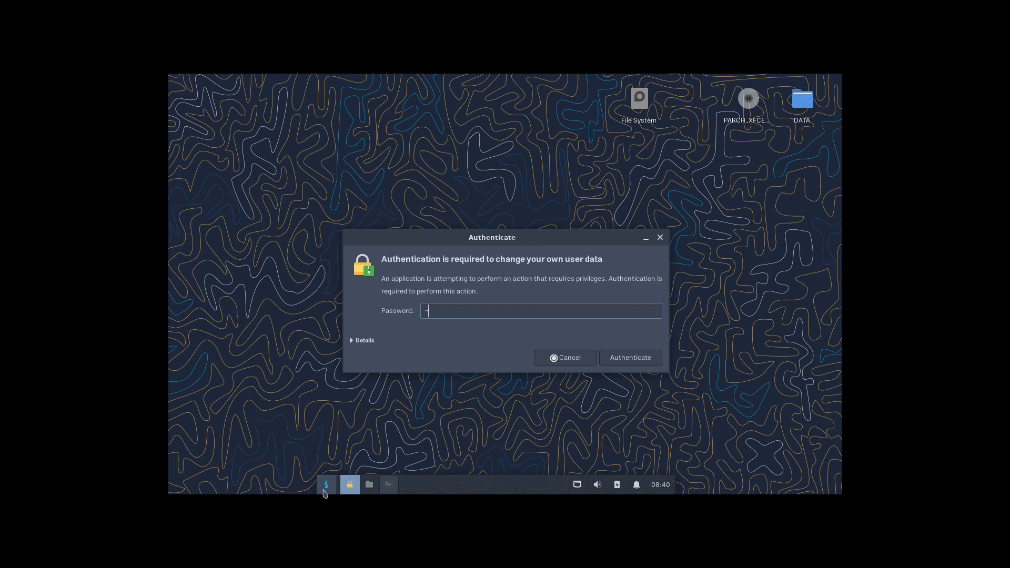
key("Return")
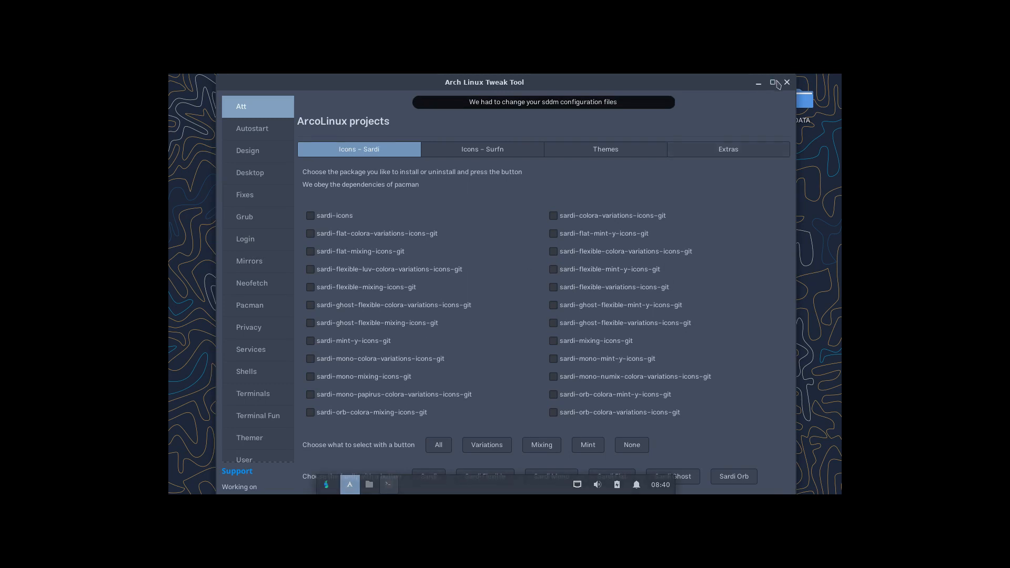
Step: Set the display resolution to 1920x1080 in the Display settings, keep the configuration and close the settings
left_click(327, 486)
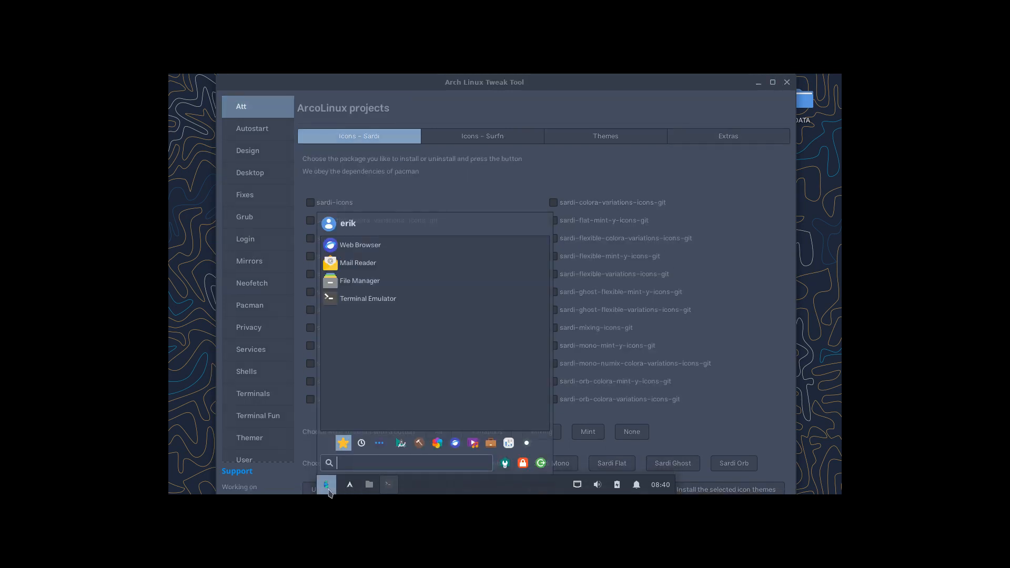
left_click(508, 443)
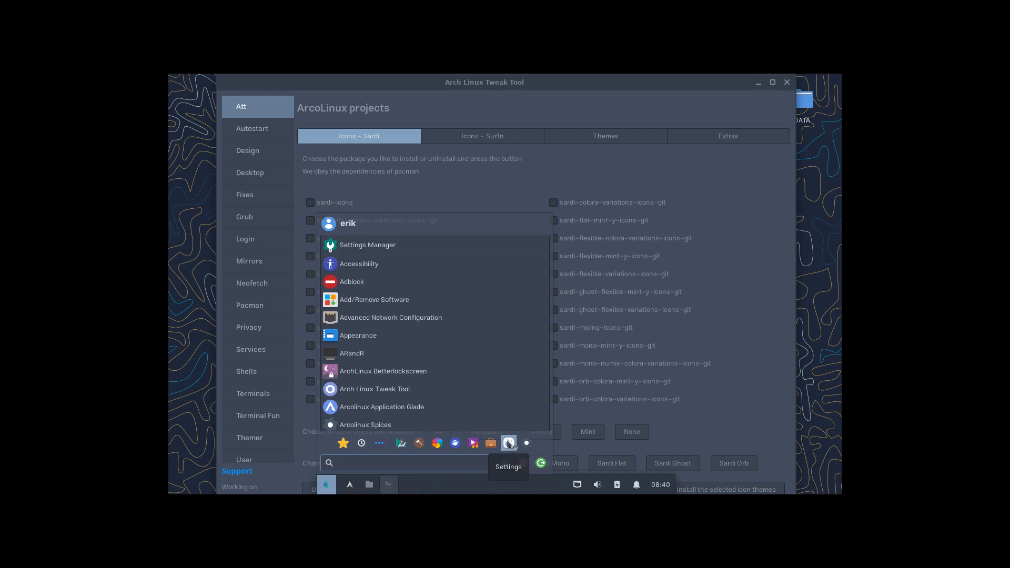
left_click(423, 247)
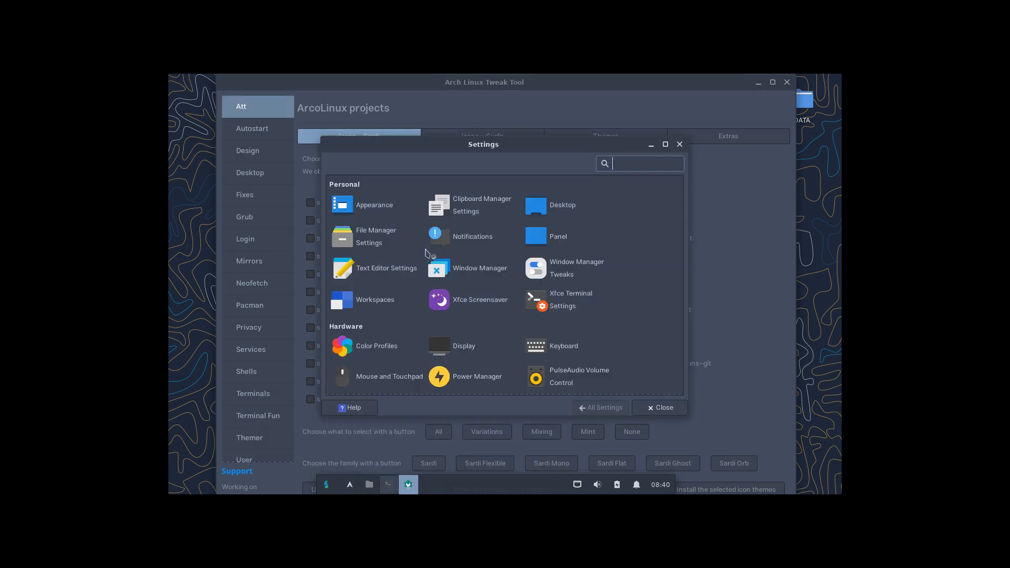
left_click(481, 347)
left_click(621, 211)
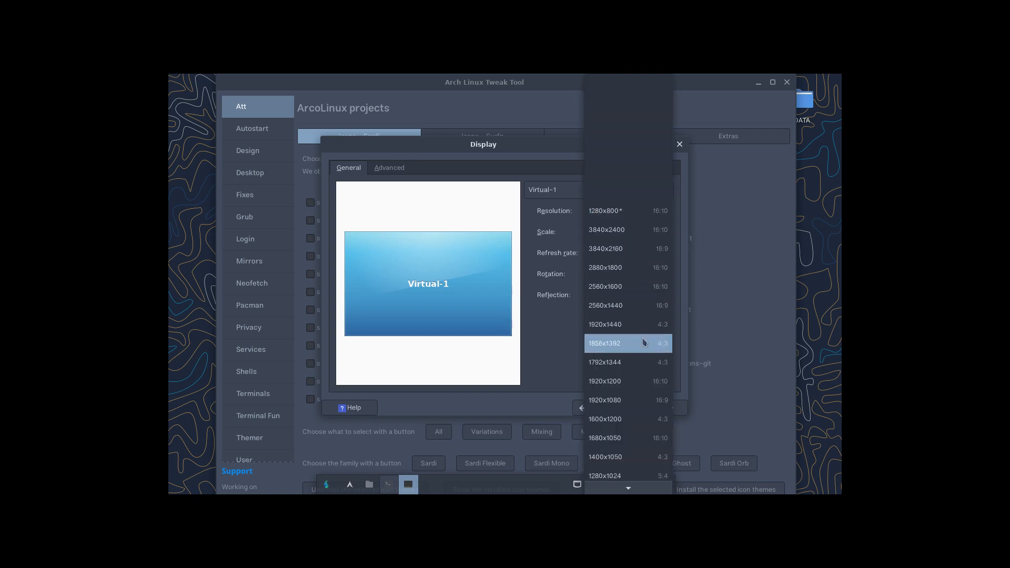
left_click(637, 400)
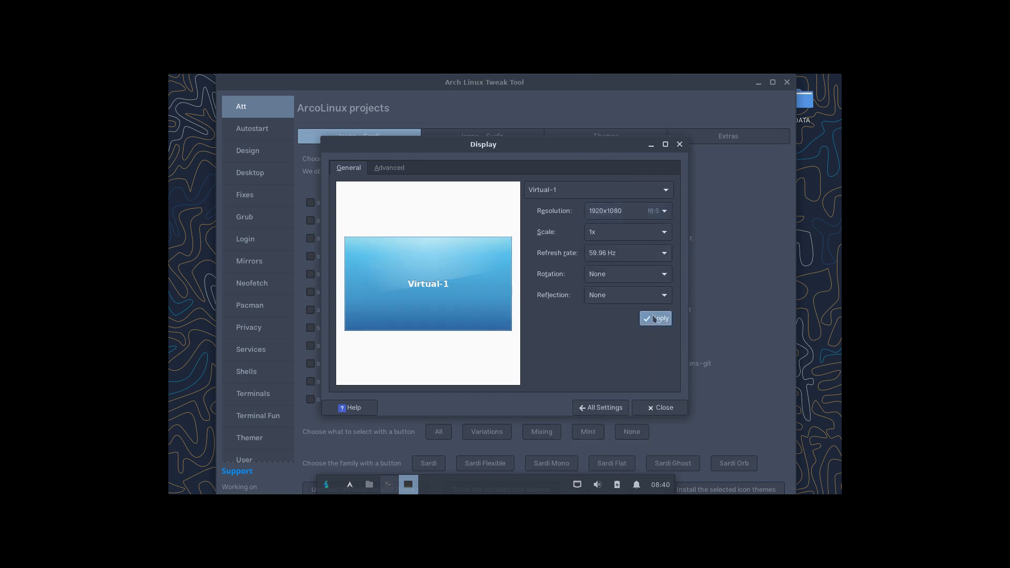
left_click(653, 318)
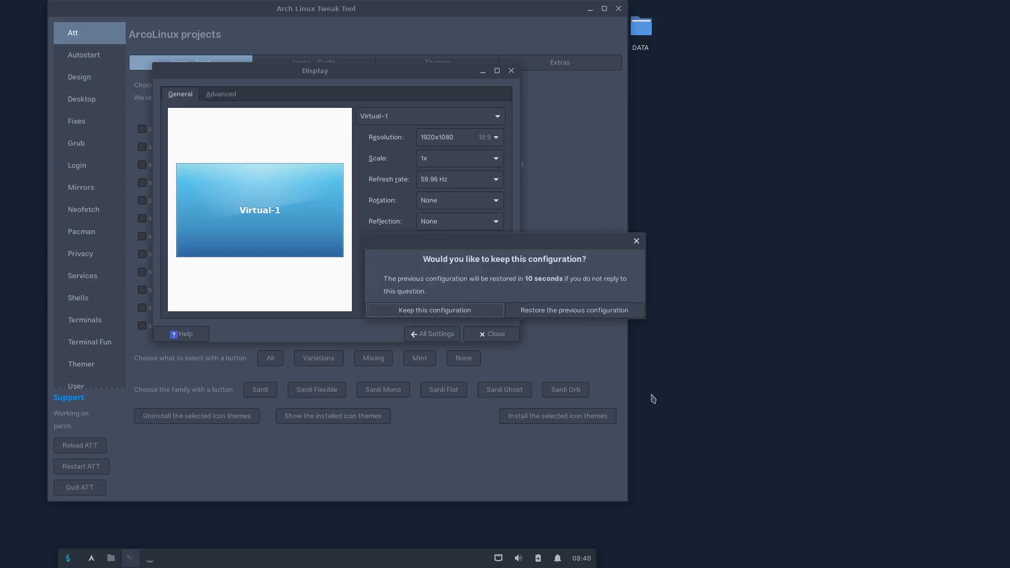
left_click(480, 316)
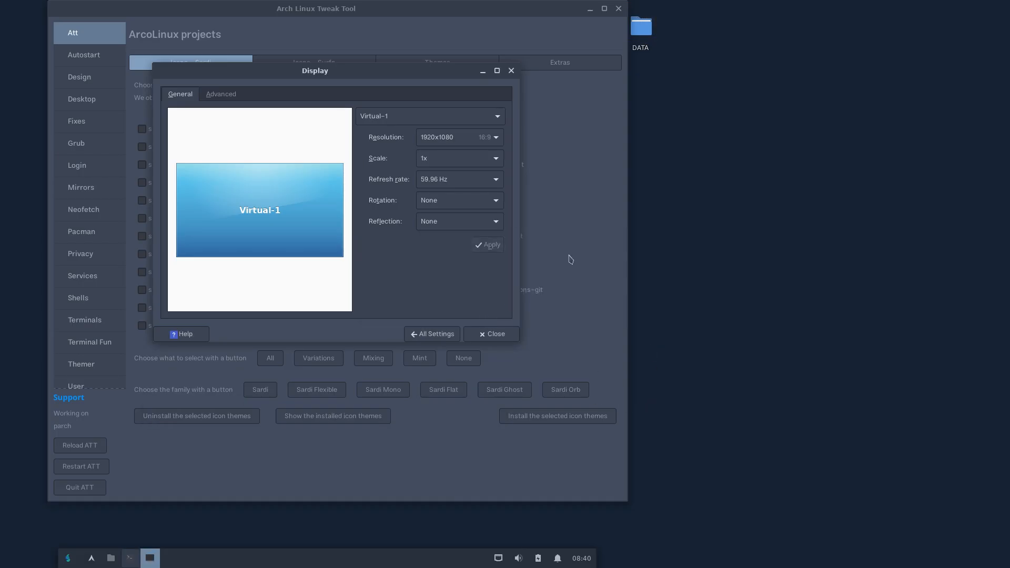
left_click(511, 71)
Step: Open the desktop settings to check the wallpaper options, and close them
right_click(105, 173)
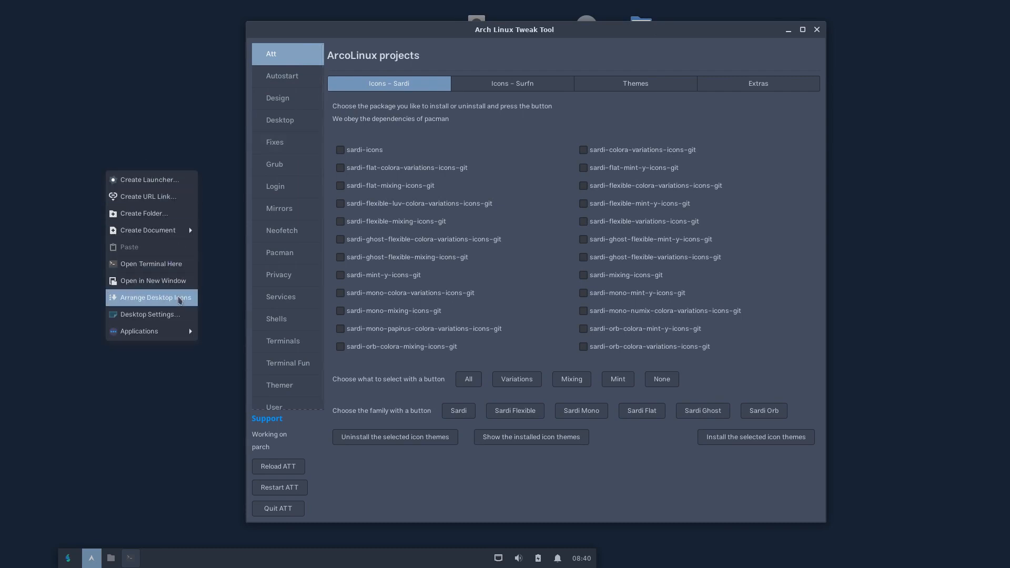
left_click(176, 315)
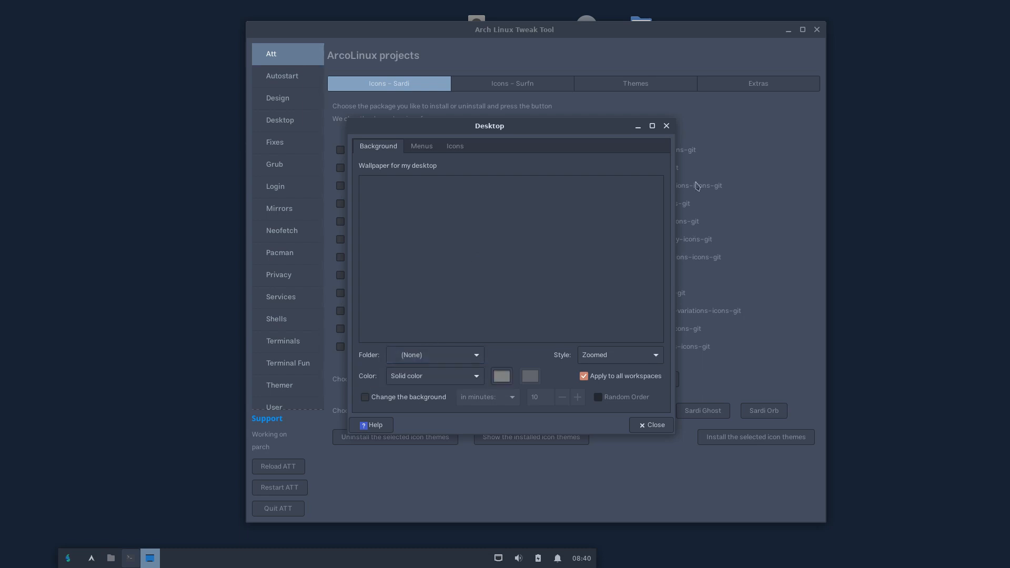
left_click(666, 126)
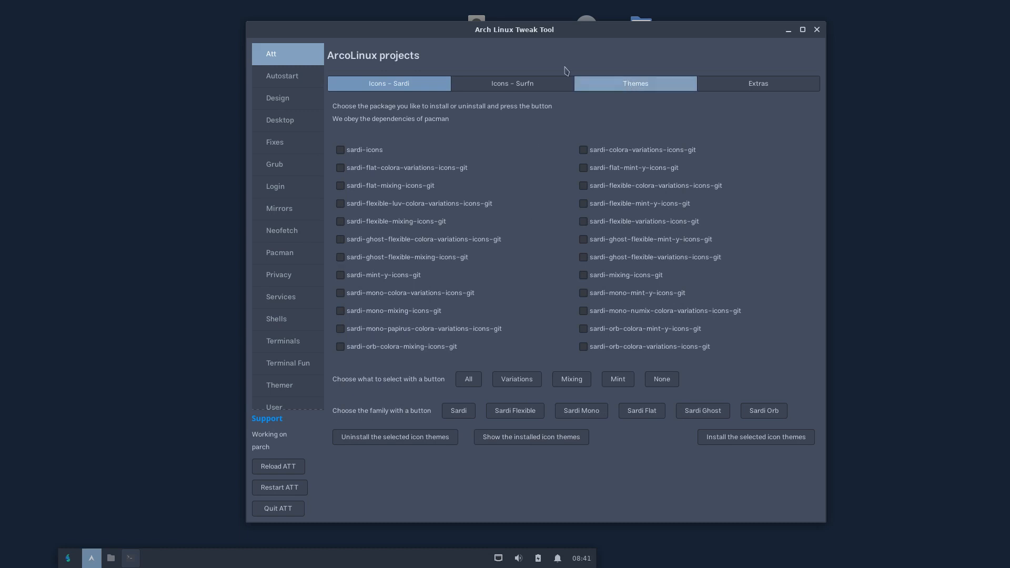
Step: Look through the Autostart, Design, Desktop and Fixes pages and check the list of desktops offered for installation
left_click(293, 76)
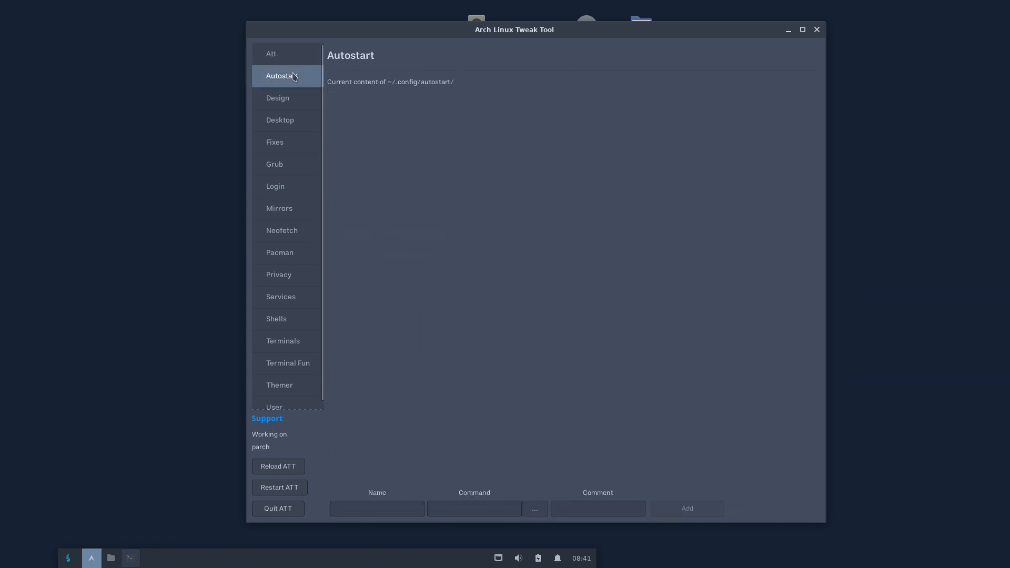
left_click(282, 100)
left_click(294, 123)
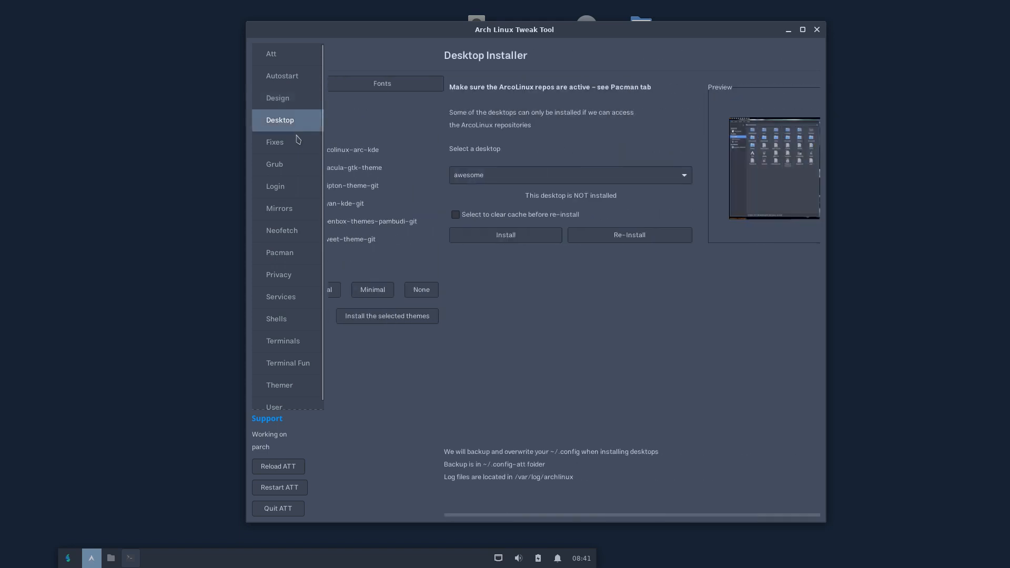
left_click(292, 151)
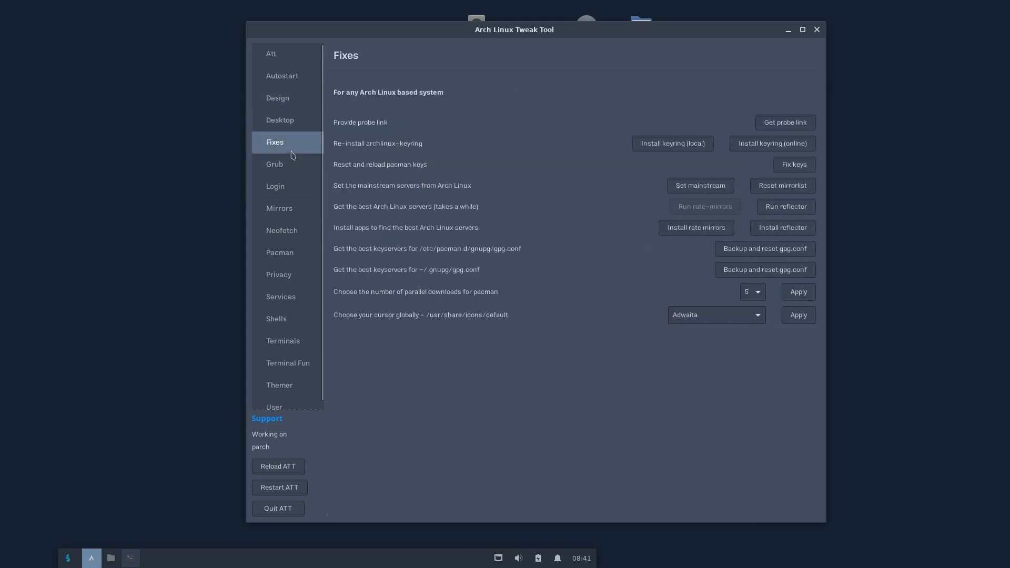
left_click(295, 128)
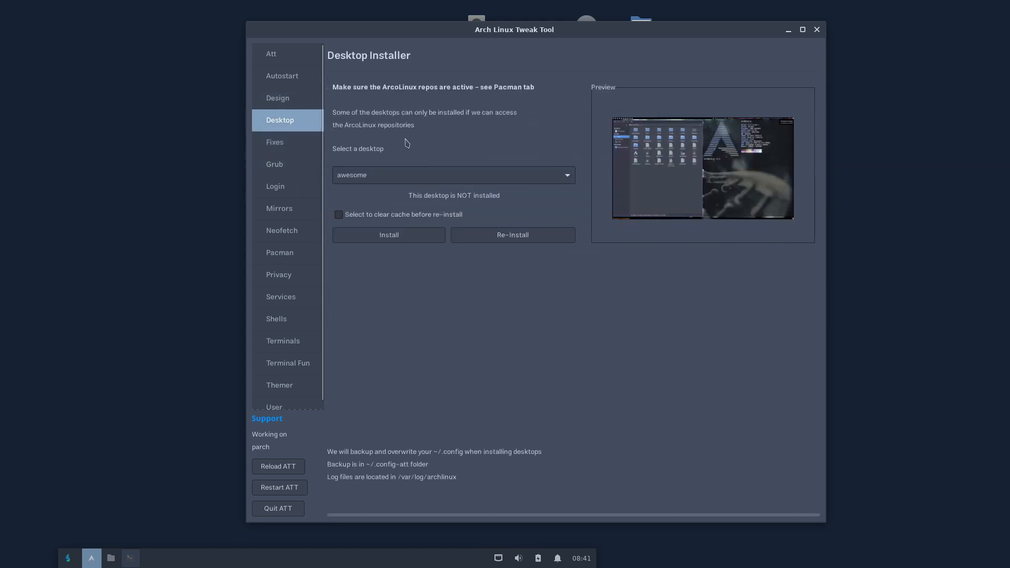
left_click(428, 174)
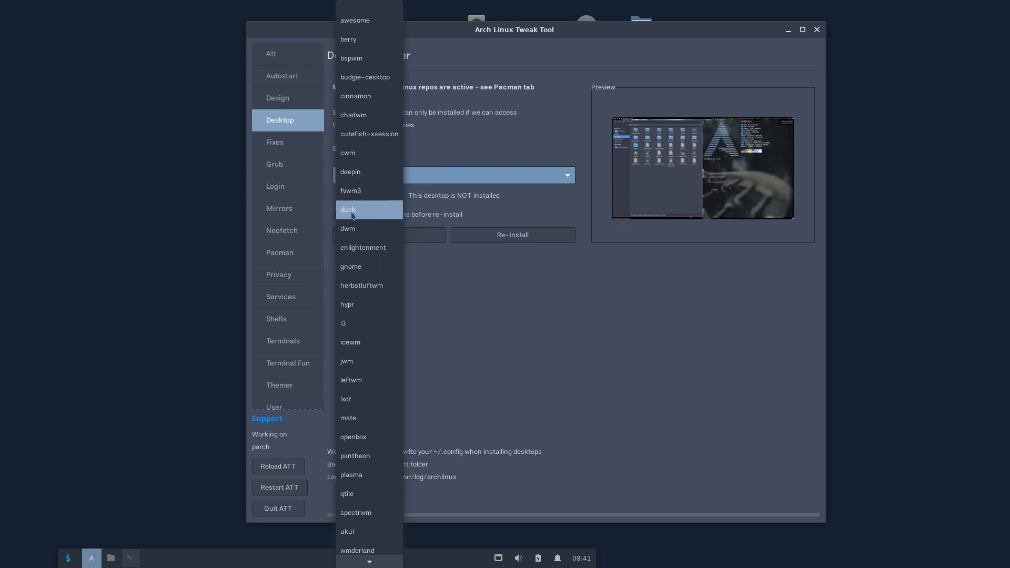
left_click(293, 152)
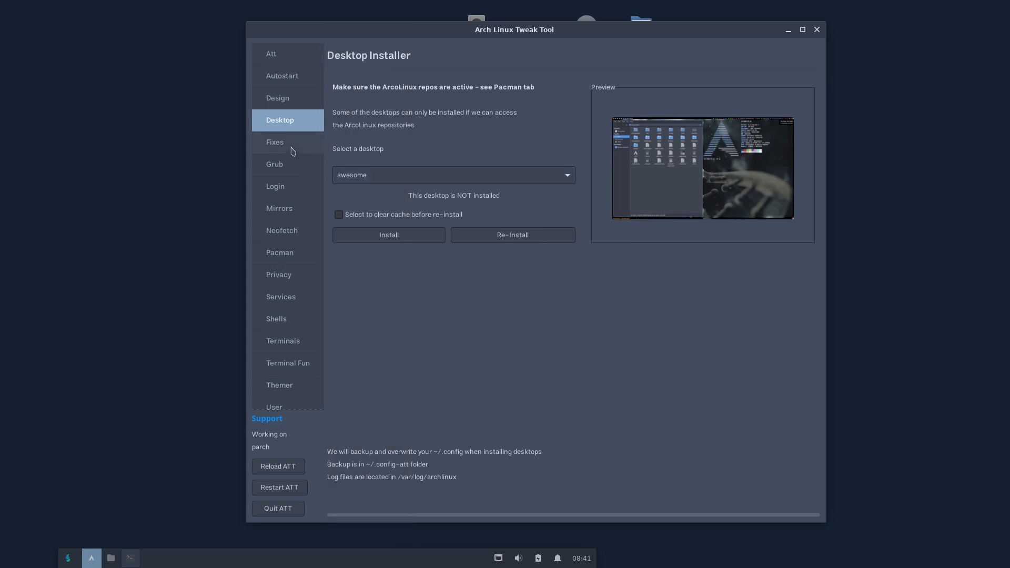
Step: Review the Fixes, Grub, Login, Mirrors and Neofetch pages of the tweak tool
left_click(293, 151)
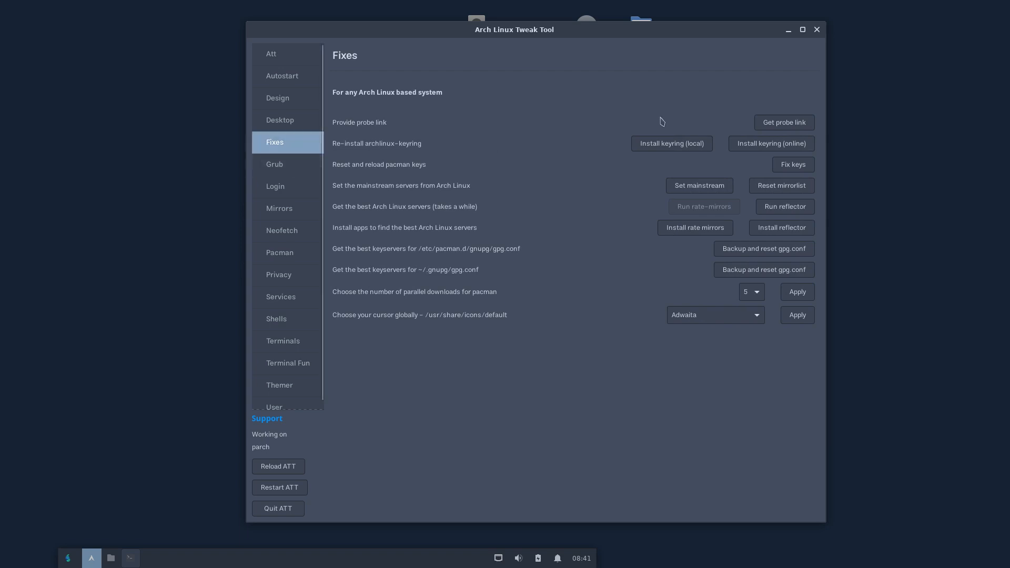
left_click(289, 168)
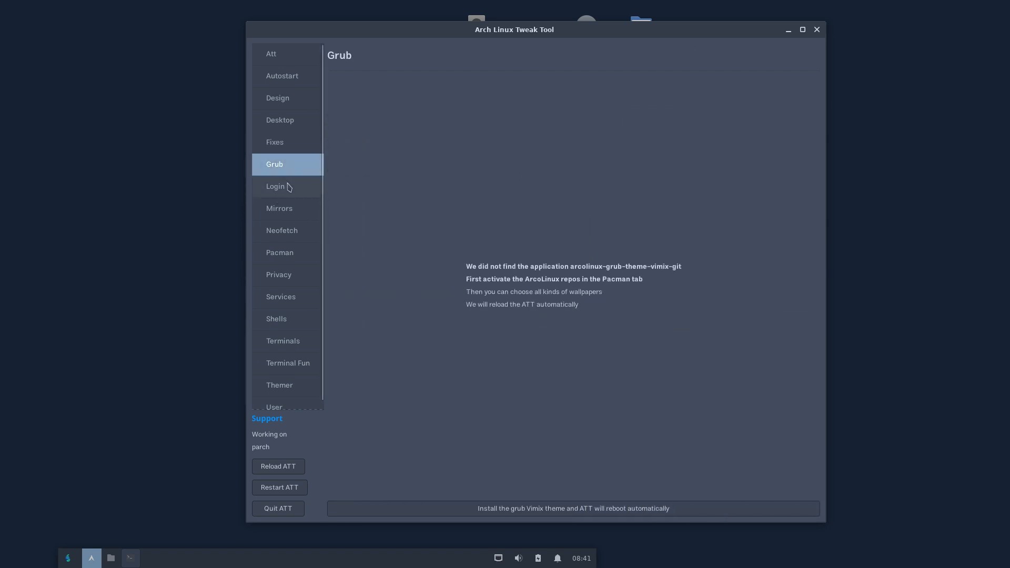
left_click(288, 187)
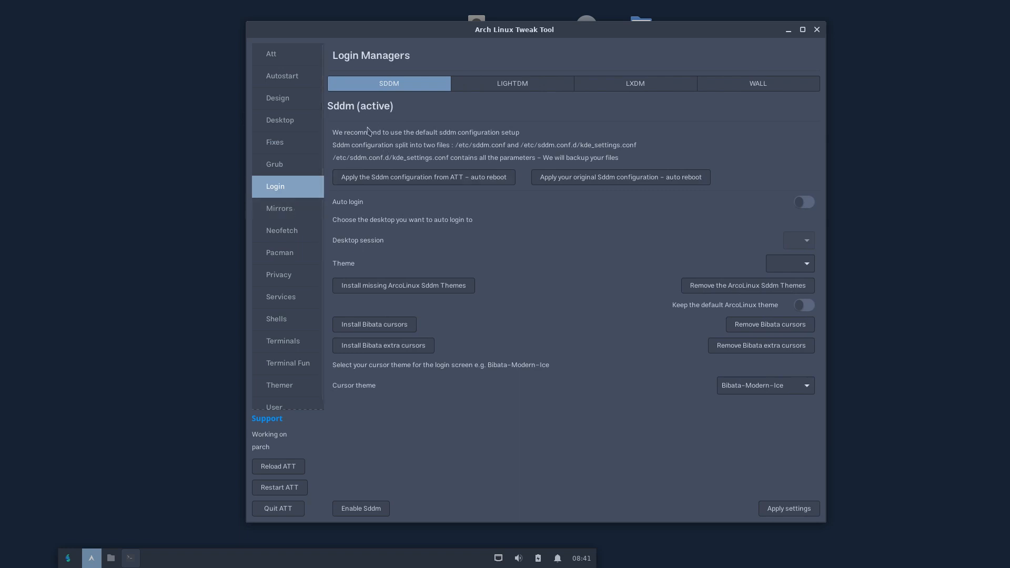
left_click(277, 207)
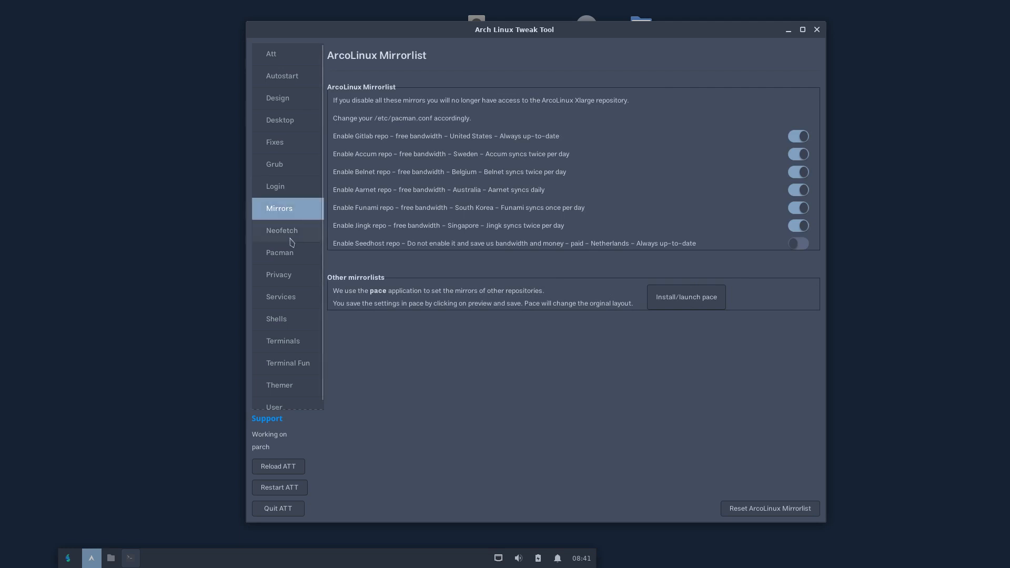
left_click(280, 231)
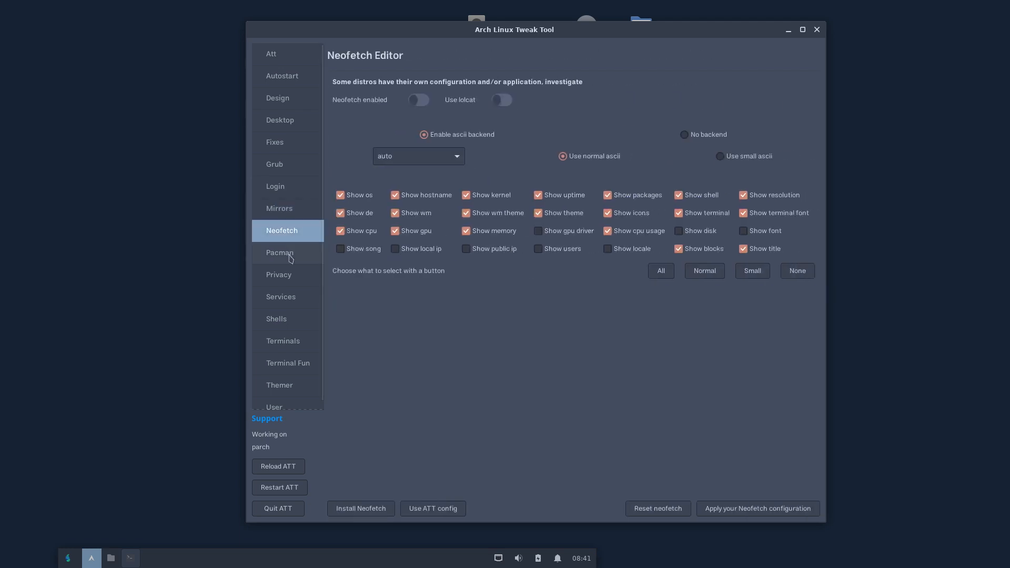
Step: Run neofetch in a new terminal to inspect the system information, and close the terminal
left_click(135, 442)
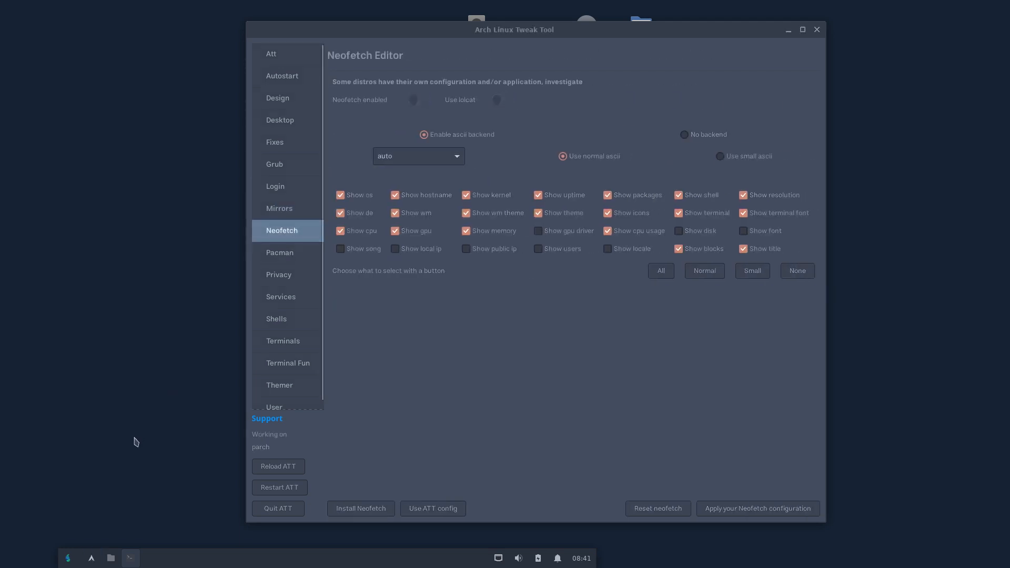
key("ctrl+alt+t")
type("neofet")
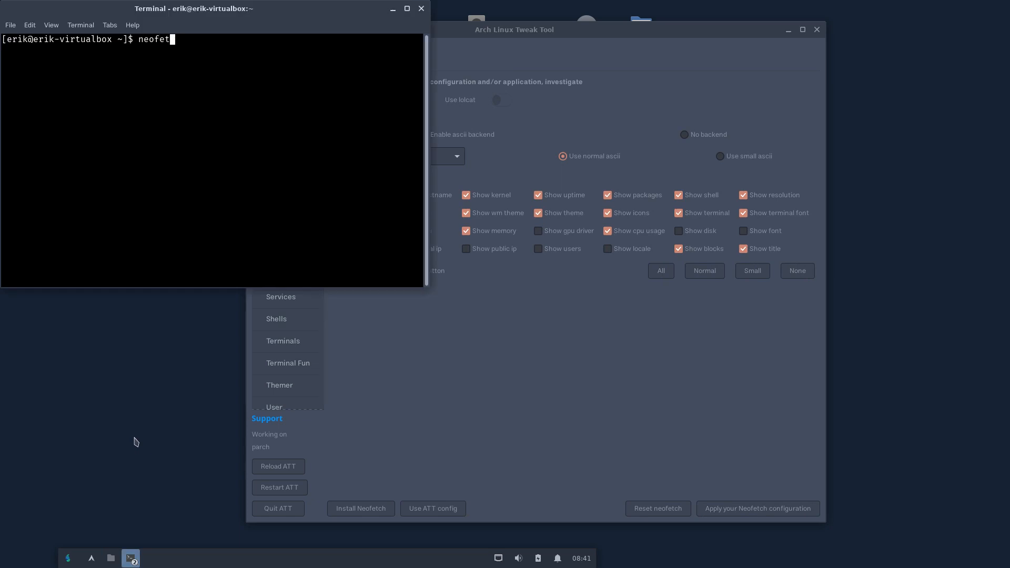
type("ch")
key("Return")
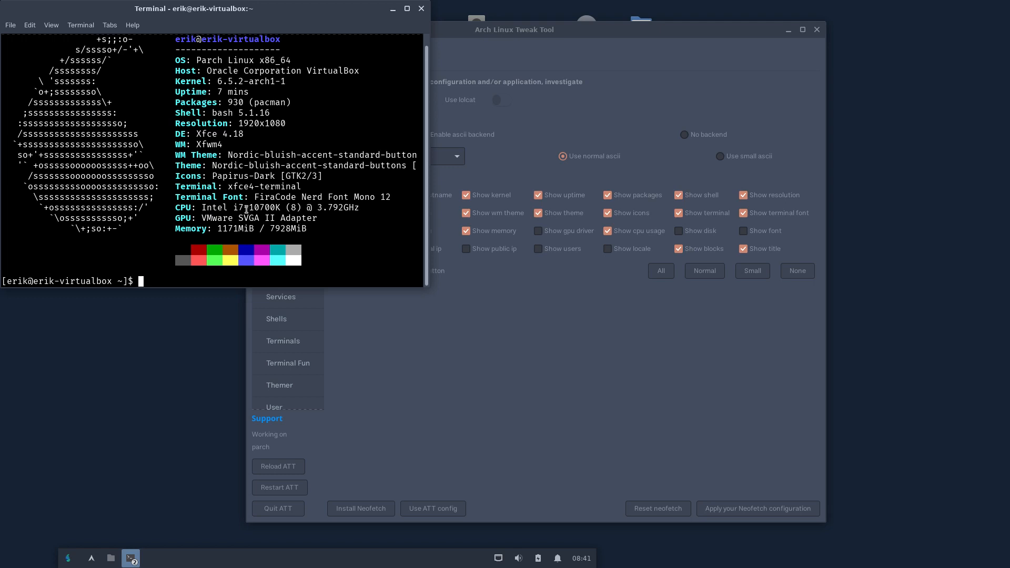
left_click_drag(253, 203, 364, 201)
left_click(363, 201)
left_click(420, 10)
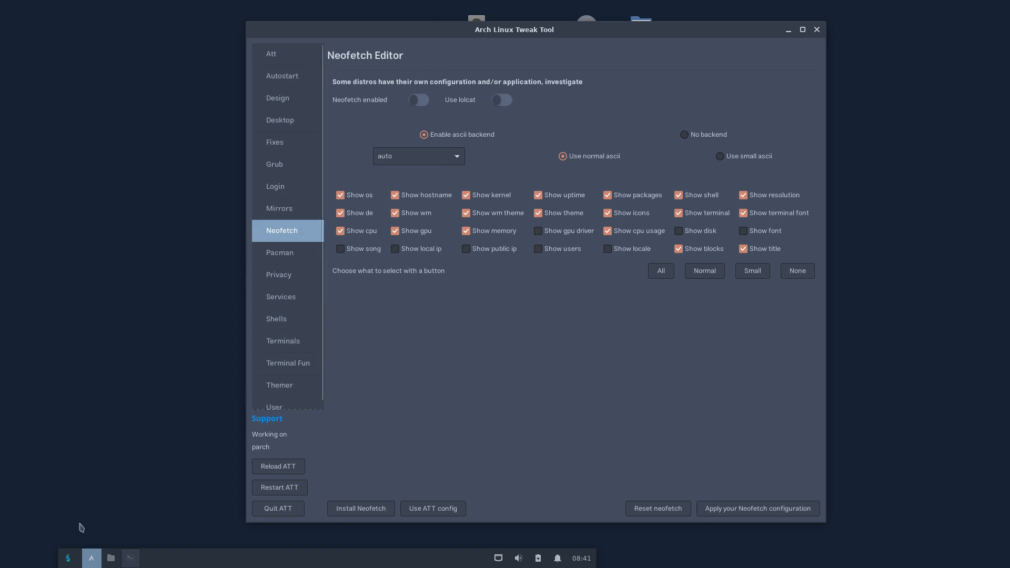
Step: Open the Appearance settings from the Settings Manager and enlarge the window to show more styles
left_click(67, 558)
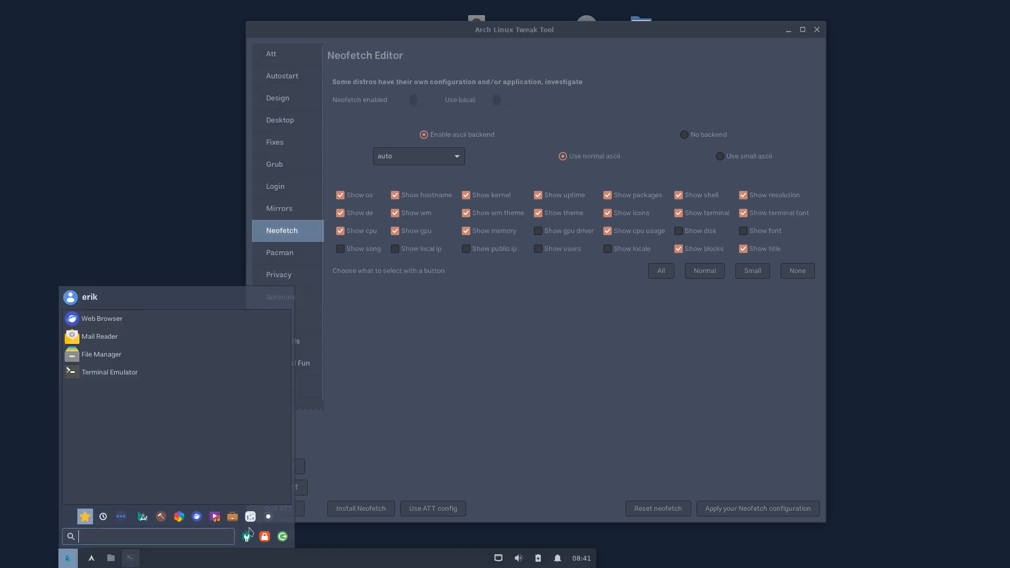
left_click(250, 516)
left_click(142, 324)
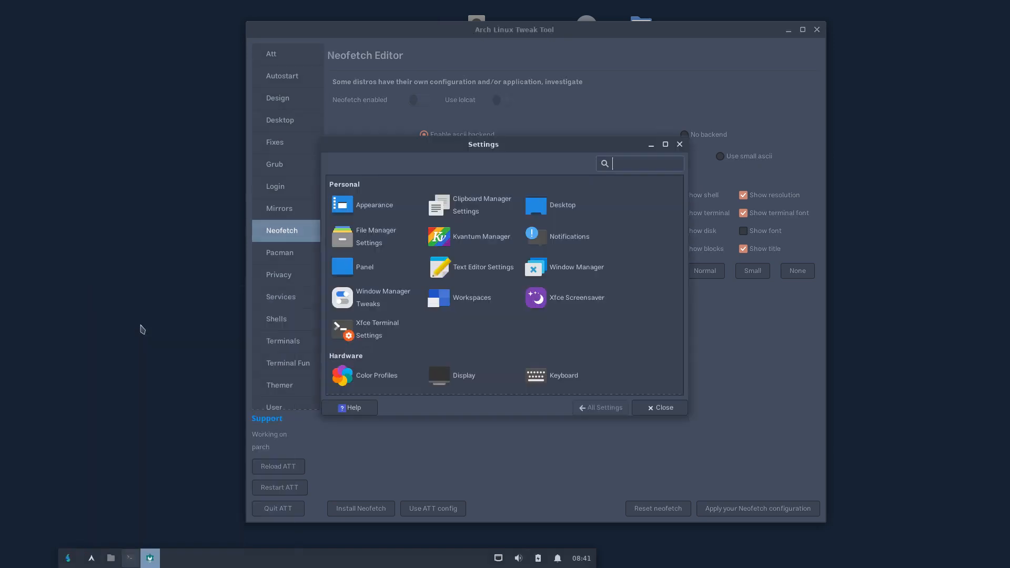
left_click(384, 205)
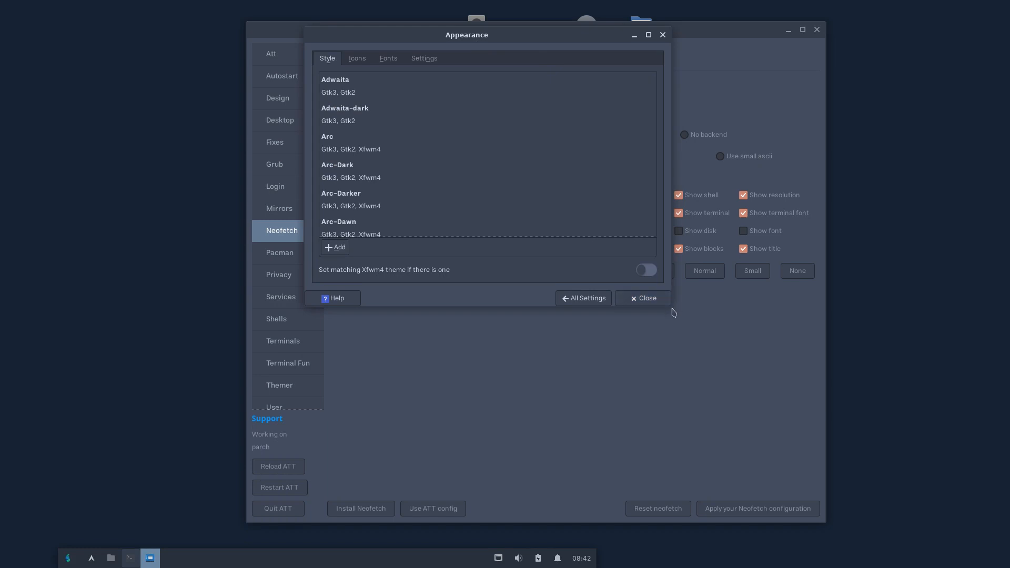
left_click_drag(671, 306, 670, 467)
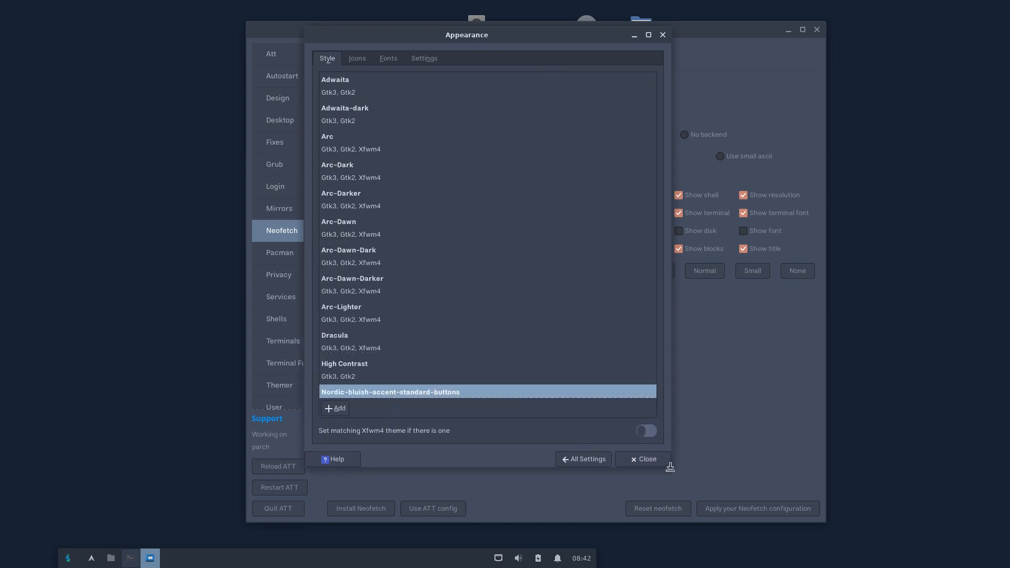
Step: Preview the Arc variants and the Dracula style, and return to Nordic-bluish-accent-standard-buttons
left_click(363, 156)
left_click(364, 183)
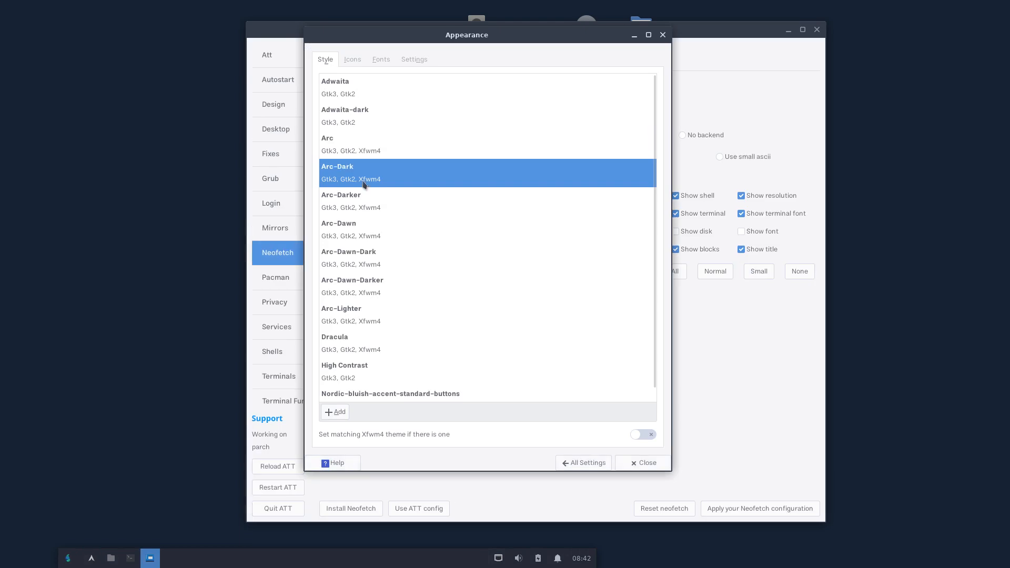
left_click(368, 203)
left_click(371, 230)
left_click(374, 259)
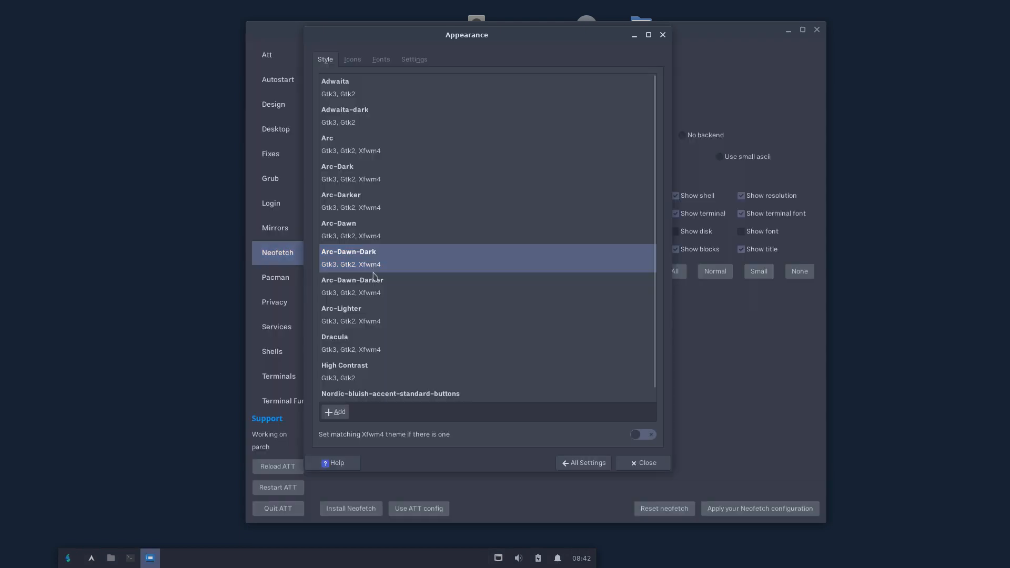
left_click(374, 277)
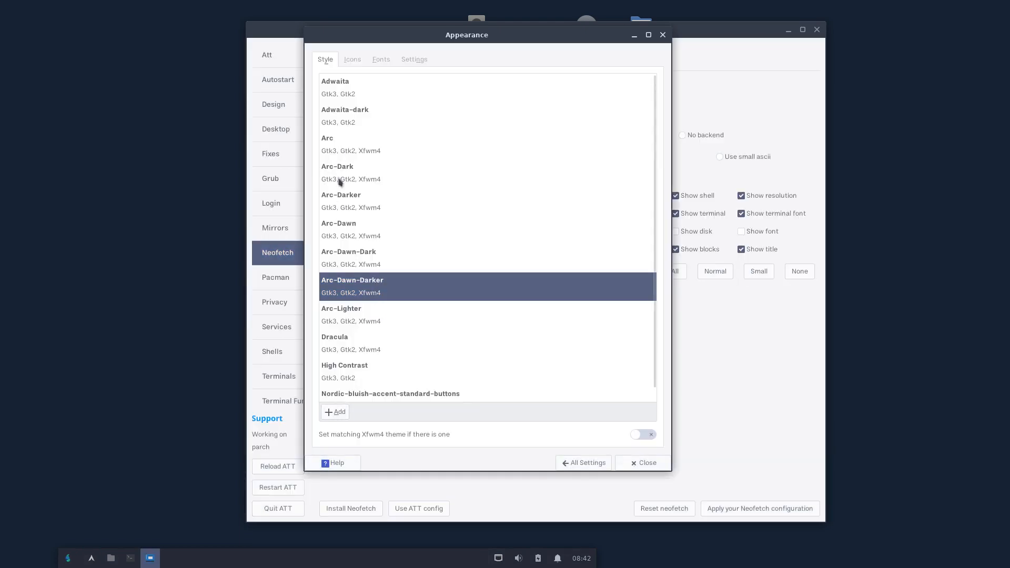
scroll(382, 282, "down", 1)
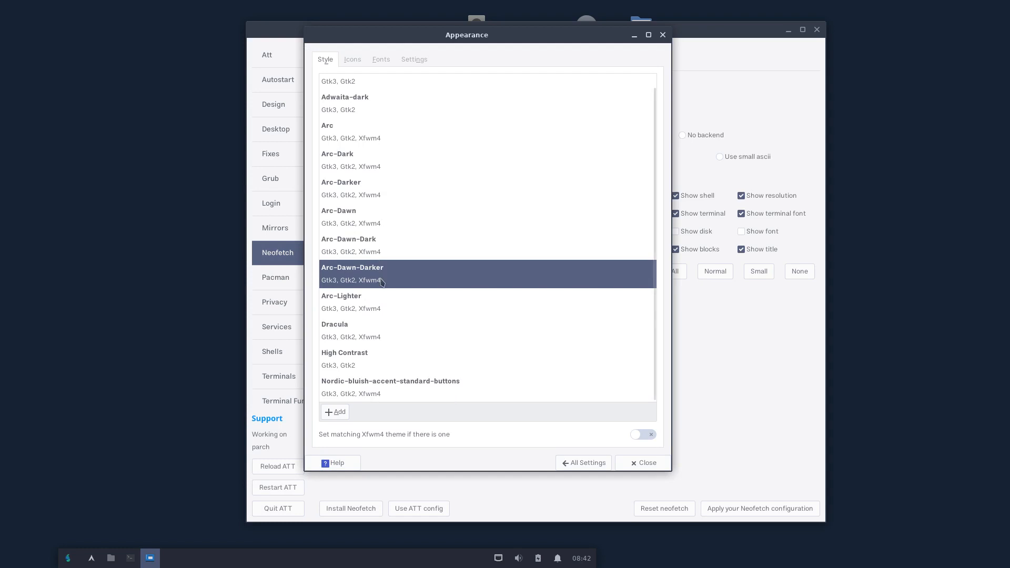
left_click(377, 311)
left_click(385, 351)
left_click(390, 346)
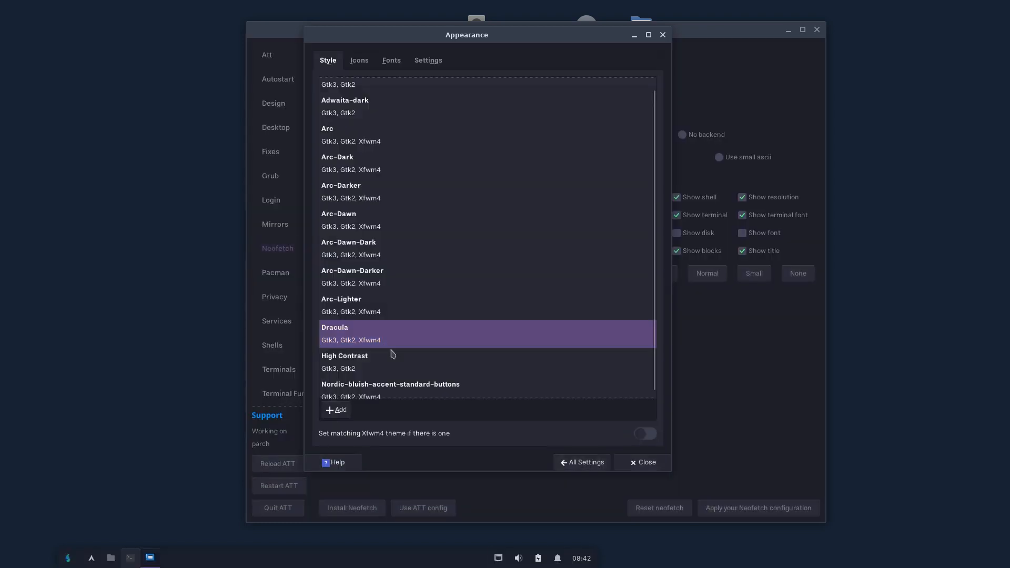
left_click(401, 392)
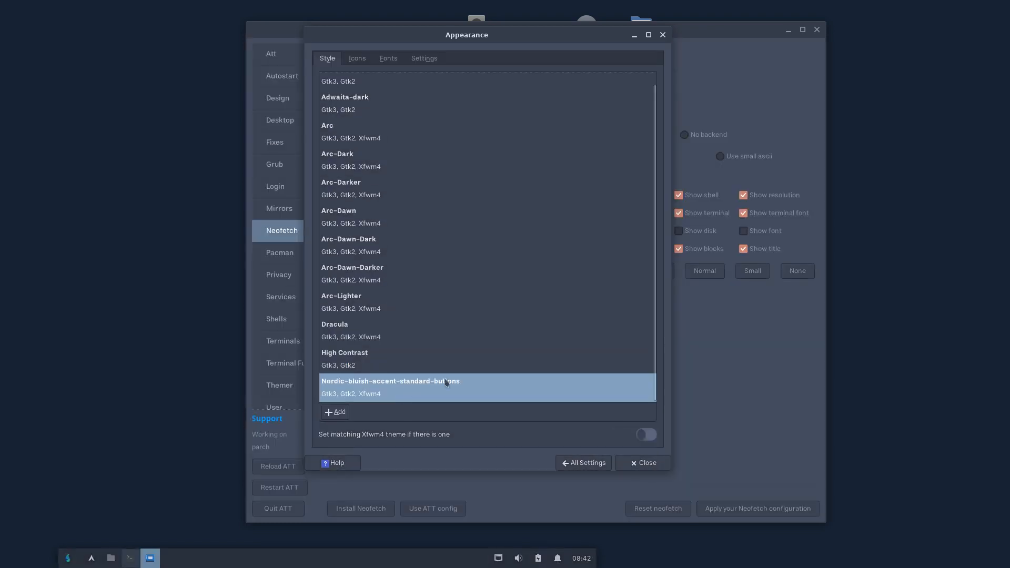
Step: Check the icon themes, font options and general settings in Appearance, and close the window
left_click(363, 61)
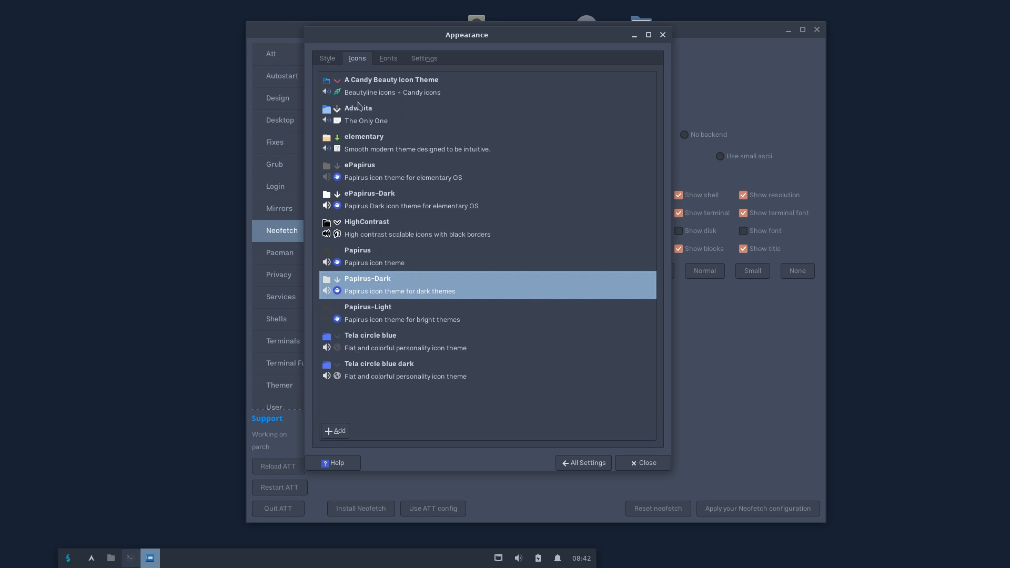
left_click(390, 59)
left_click(421, 58)
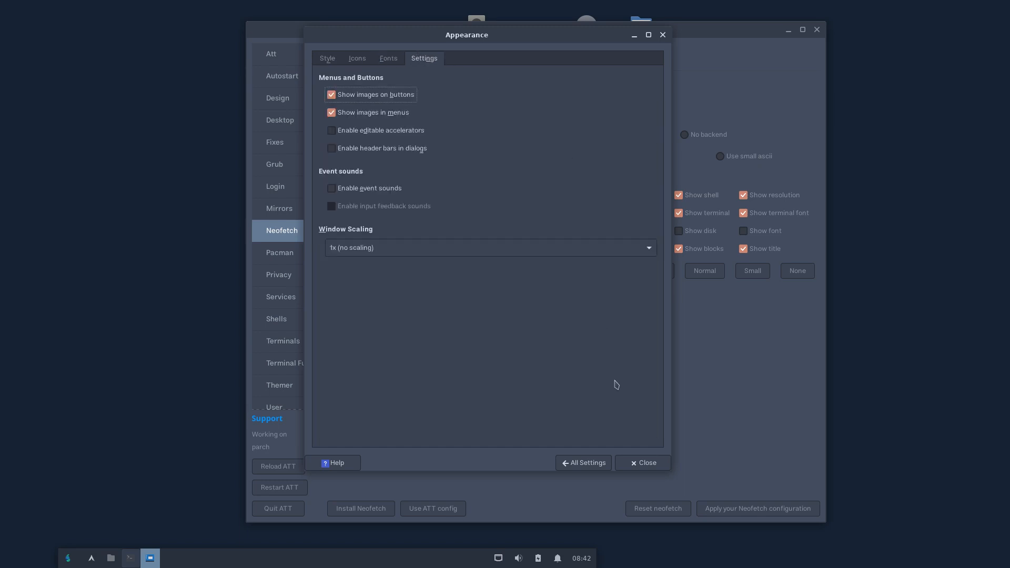
left_click(647, 459)
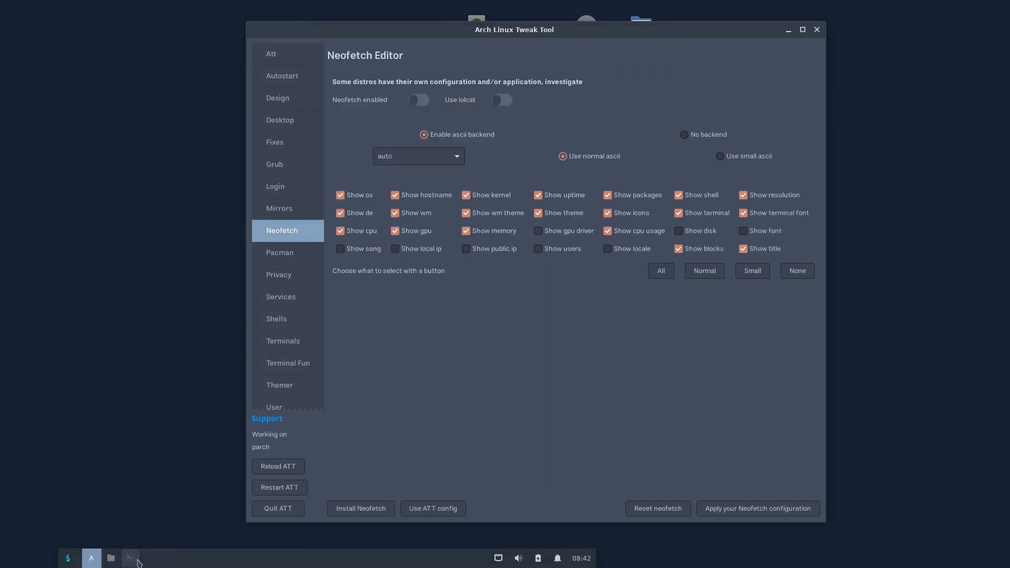
Step: Reopen the Appearance settings from the Settings Manager and set the style to Arc-Dark
left_click(67, 559)
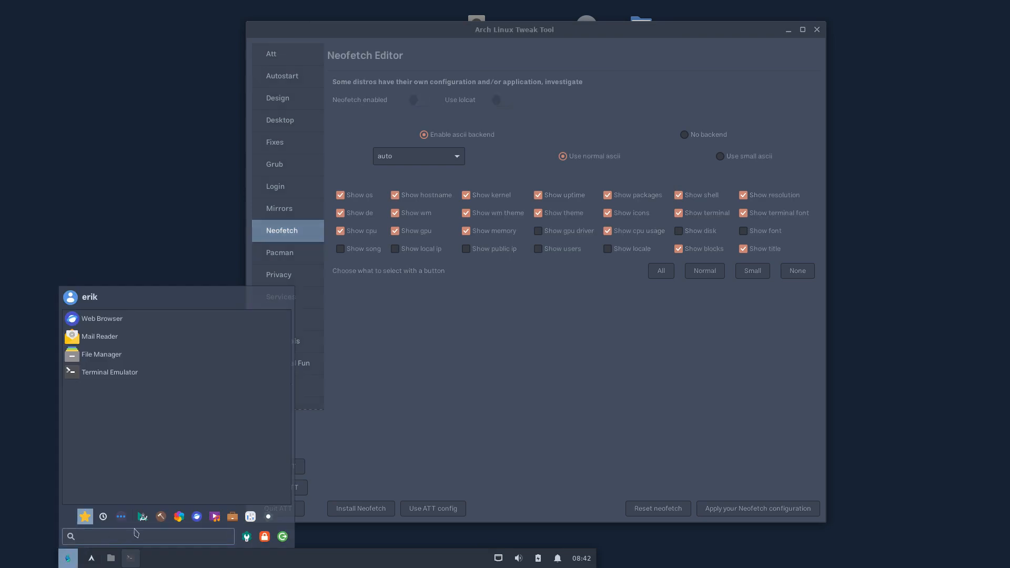
left_click(250, 517)
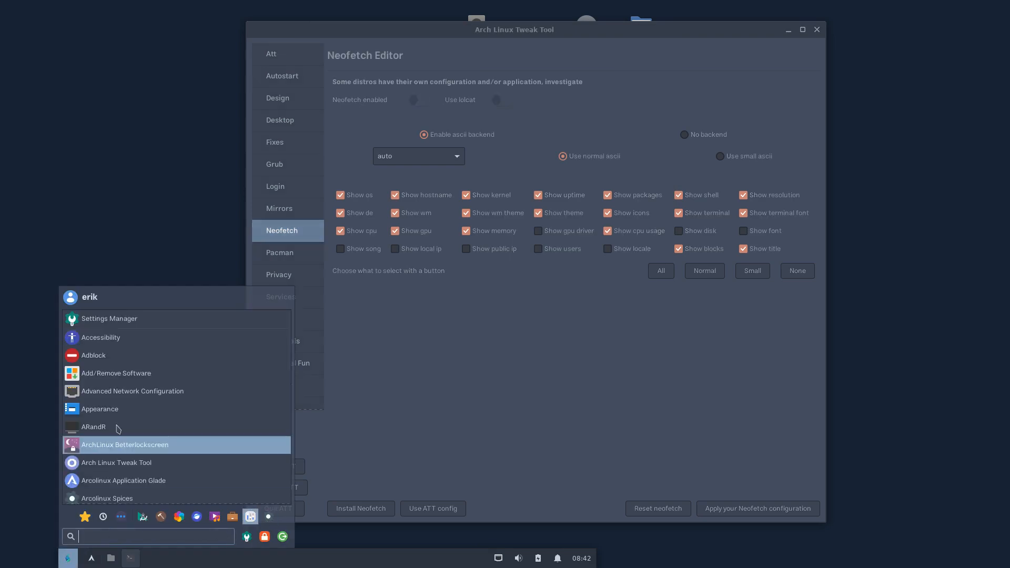
left_click(123, 320)
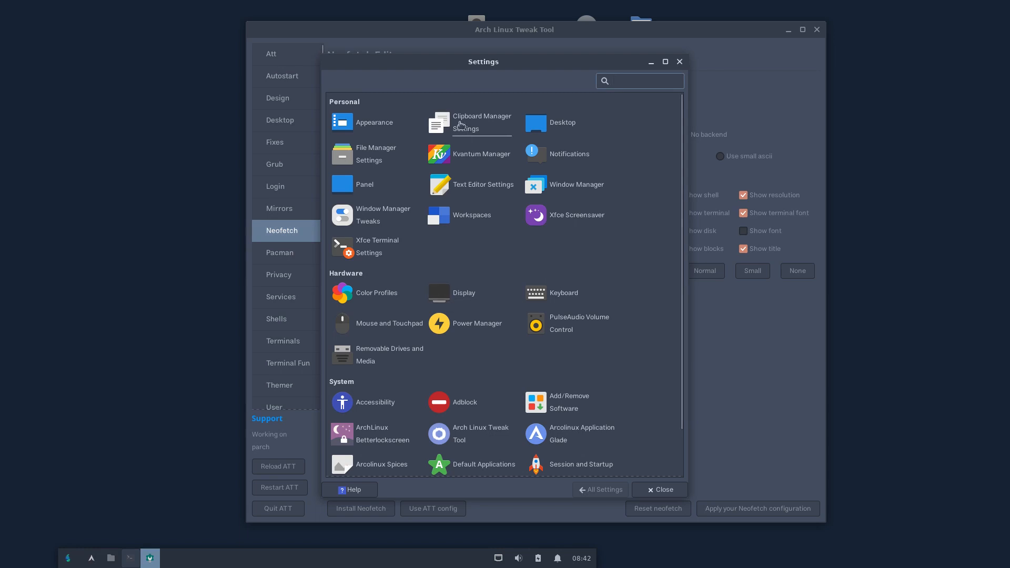
left_click(385, 131)
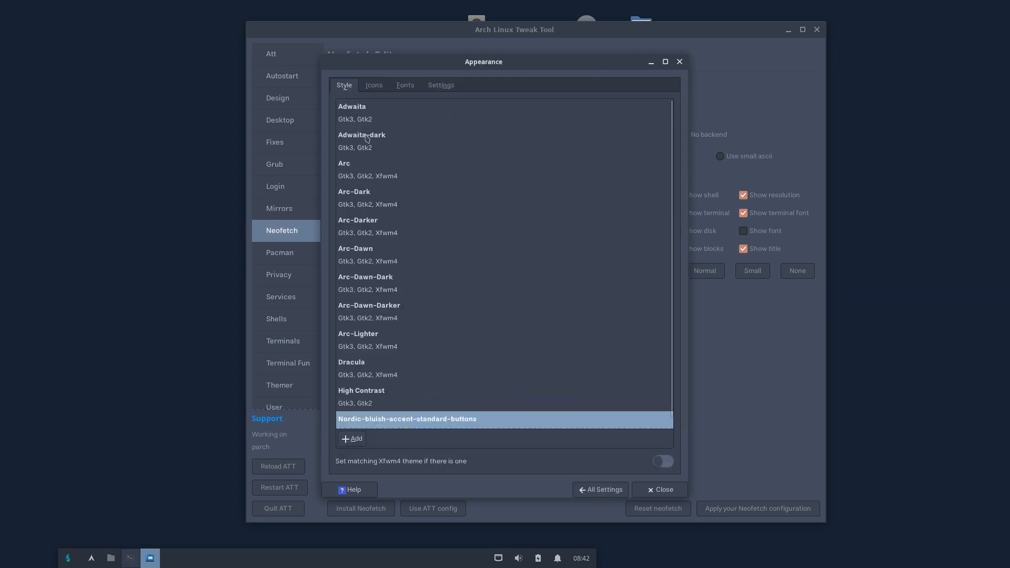
left_click(376, 212)
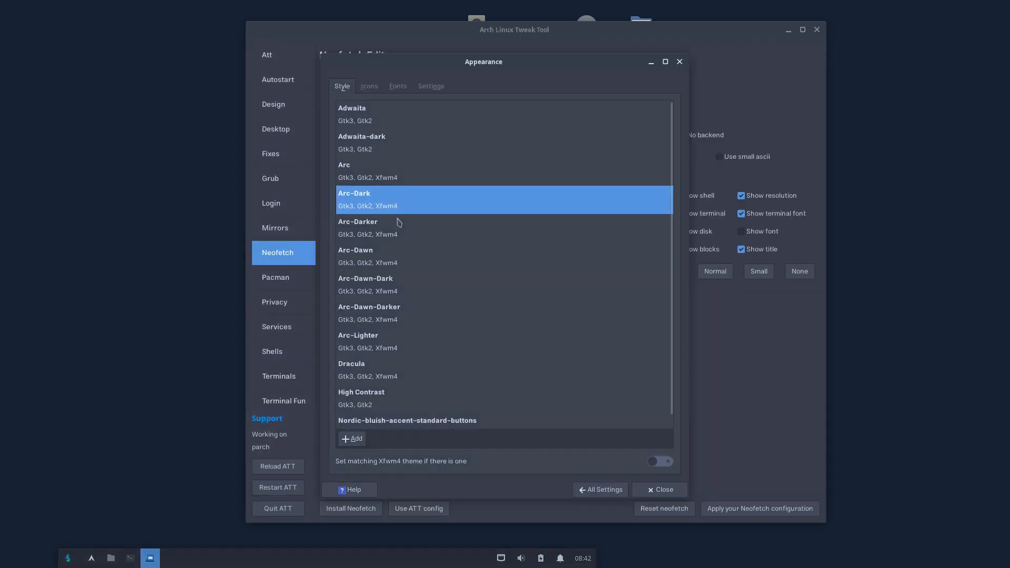
Step: Set the icon theme to Sardi Arc and close the Appearance settings
left_click(370, 87)
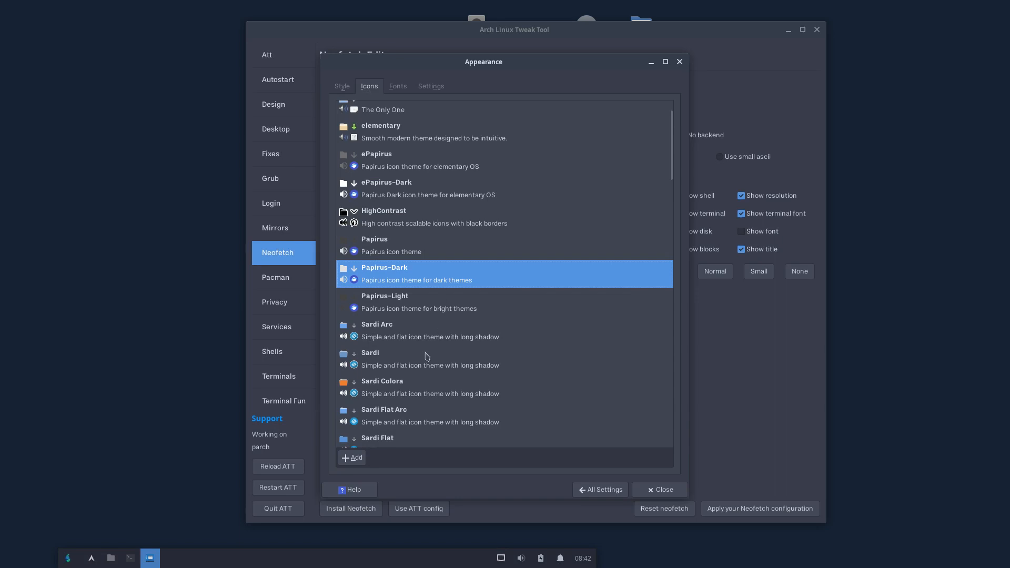
left_click(405, 337)
left_click(660, 490)
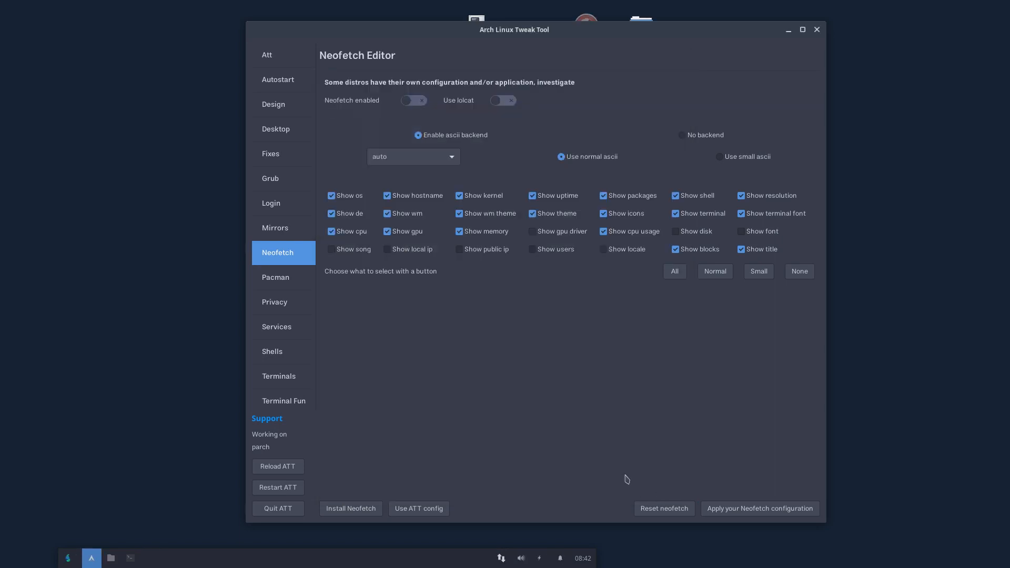
Step: In the Whisker Menu properties, set the application and category icon sizes to Normal and show applications as icons
left_click(68, 558)
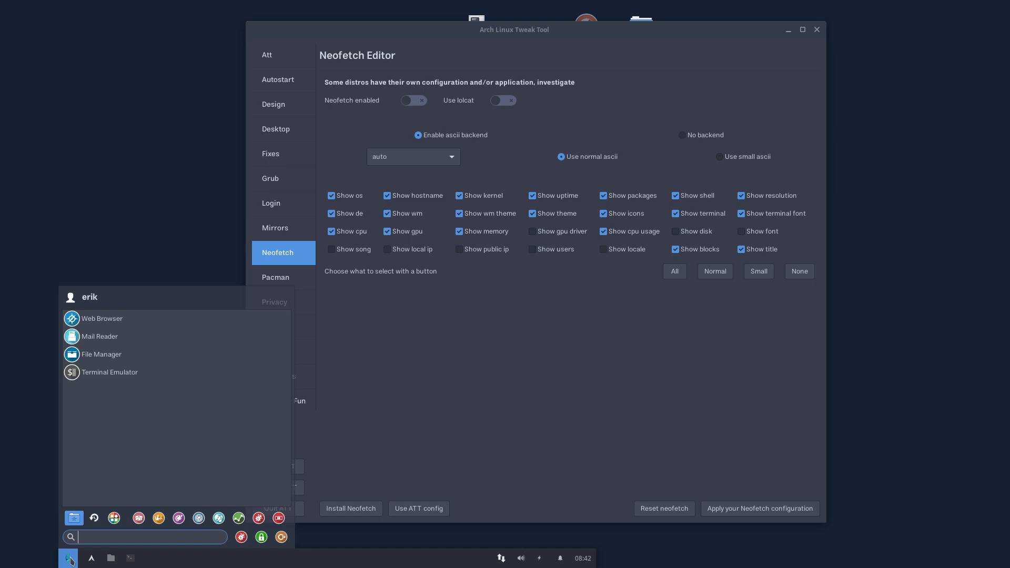
right_click(70, 562)
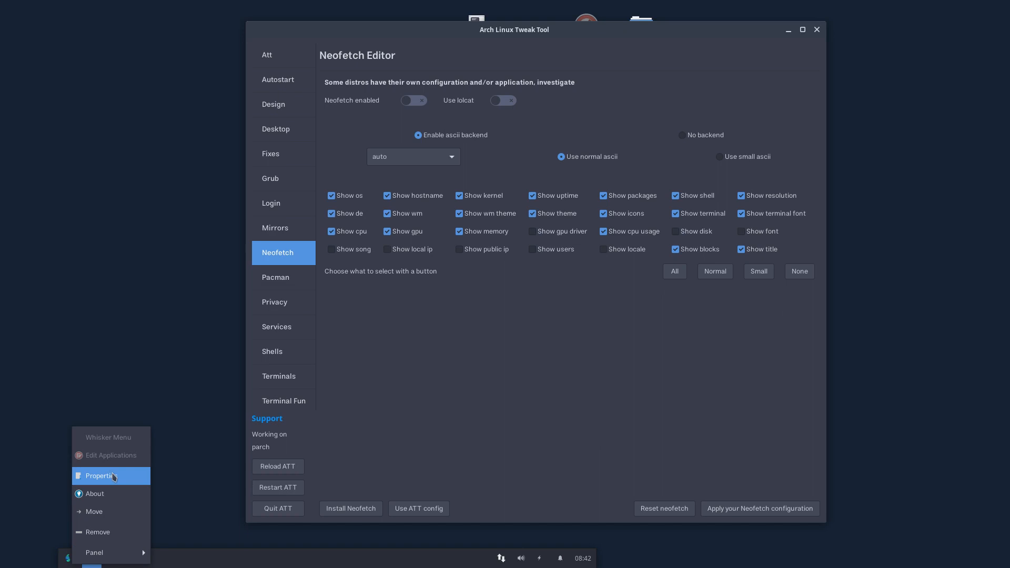
left_click(113, 477)
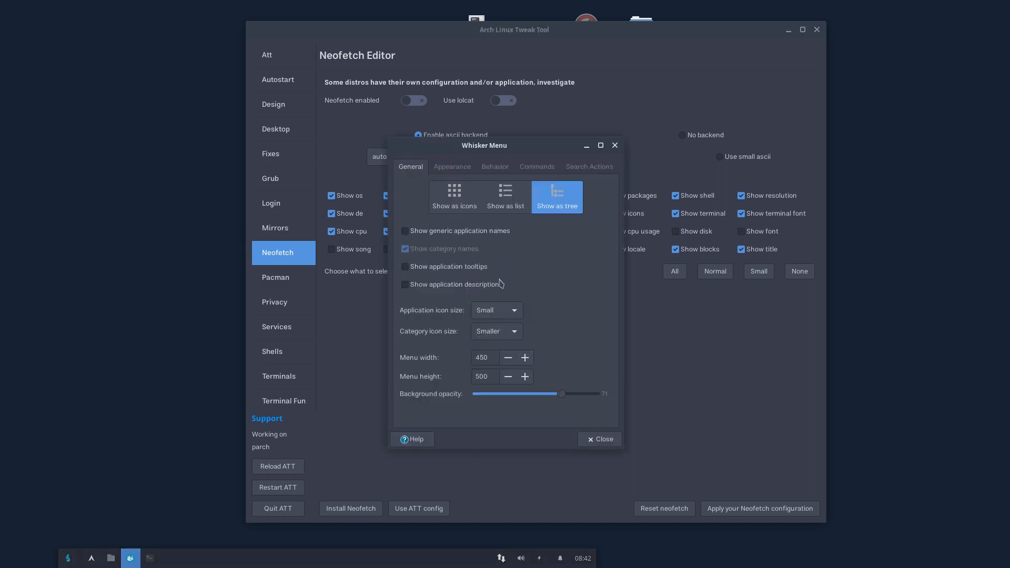
left_click(496, 311)
left_click(493, 337)
left_click(501, 335)
left_click(502, 370)
left_click(455, 197)
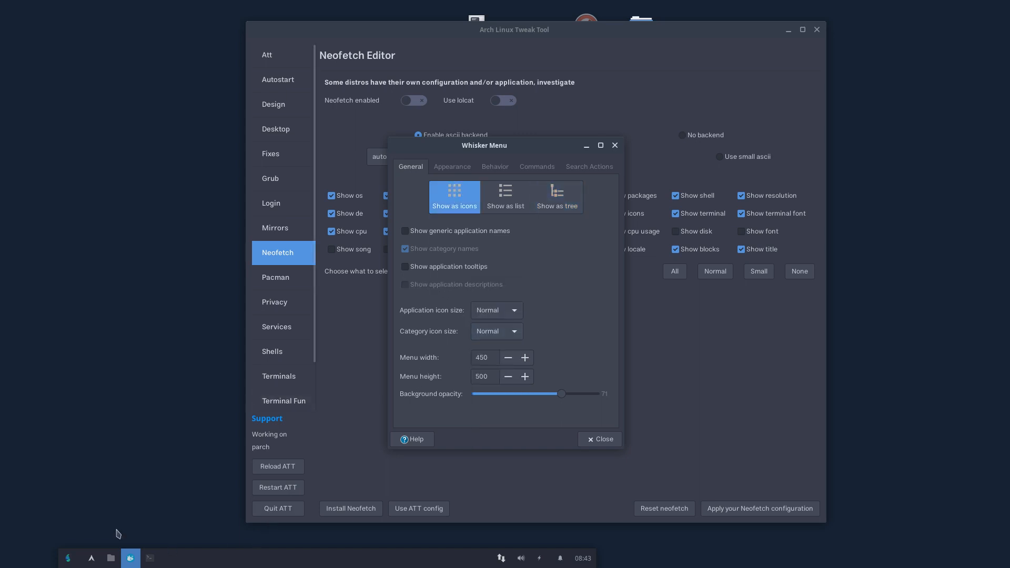
left_click(70, 560)
left_click(70, 560)
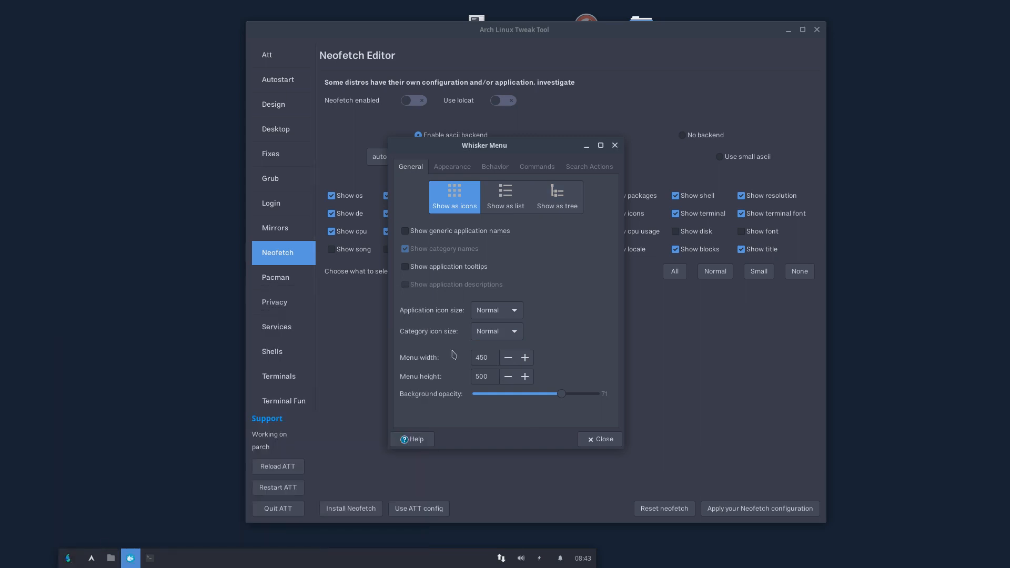
Step: Turn off horizontal category positioning in the Whisker Menu appearance settings, close them and check the menu layout
left_click(453, 167)
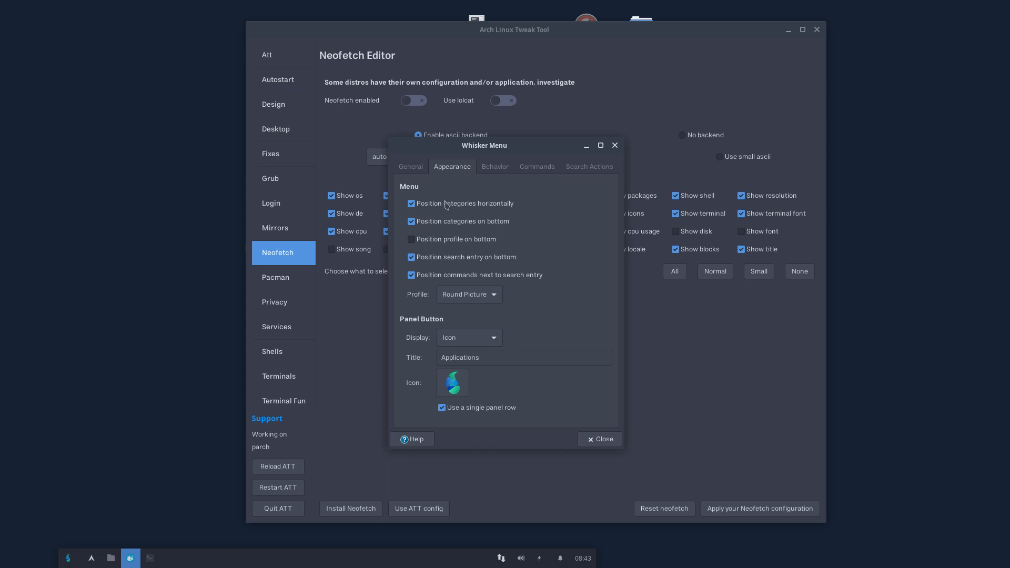
left_click(458, 209)
left_click(68, 558)
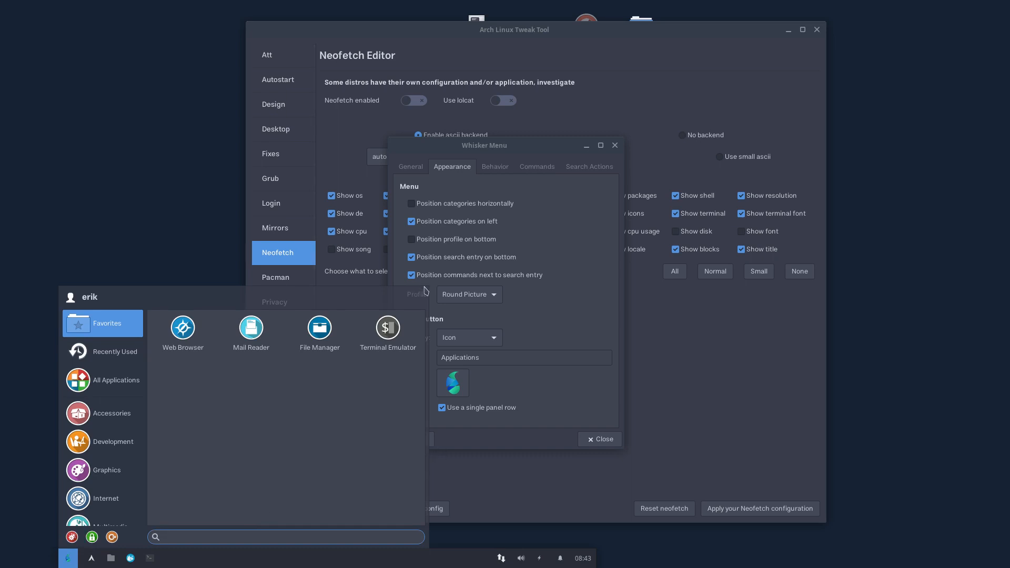
left_click(584, 264)
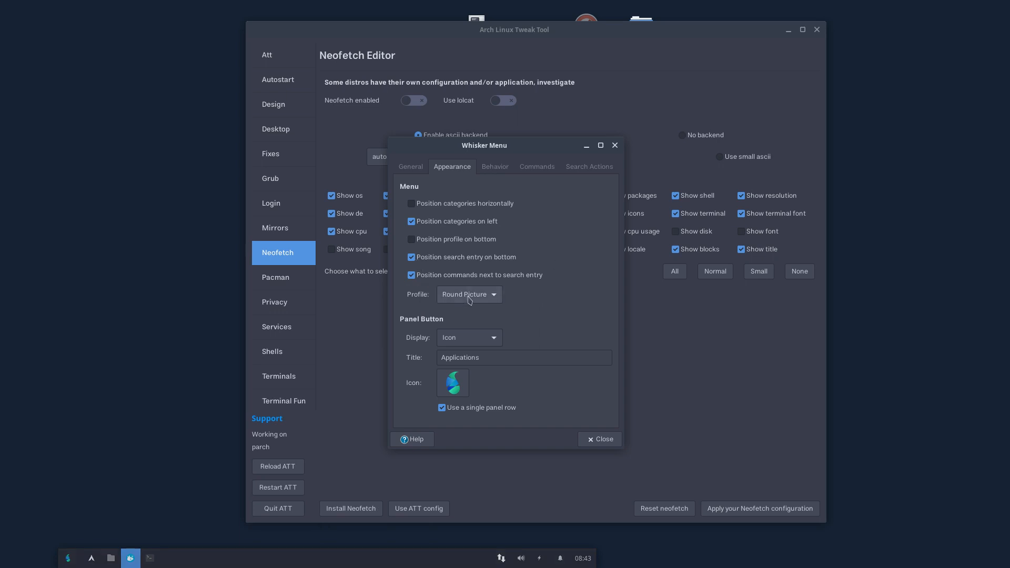
left_click(599, 439)
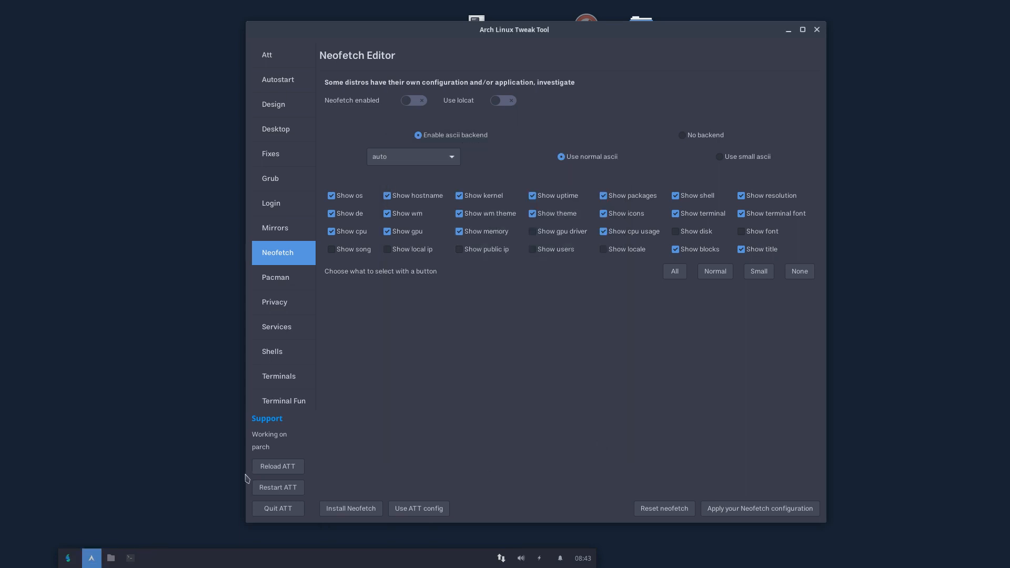
left_click(68, 558)
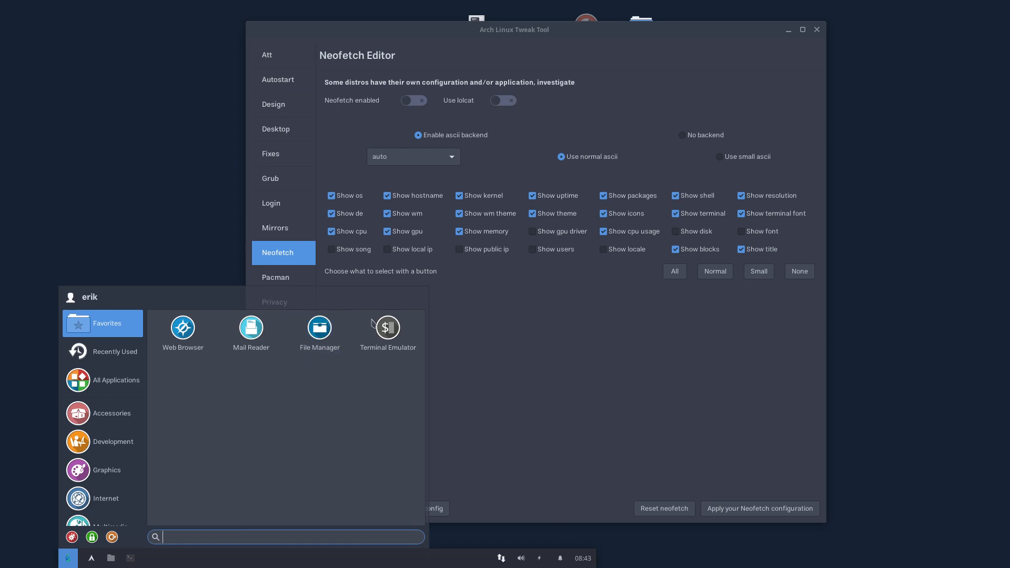
left_click(430, 291)
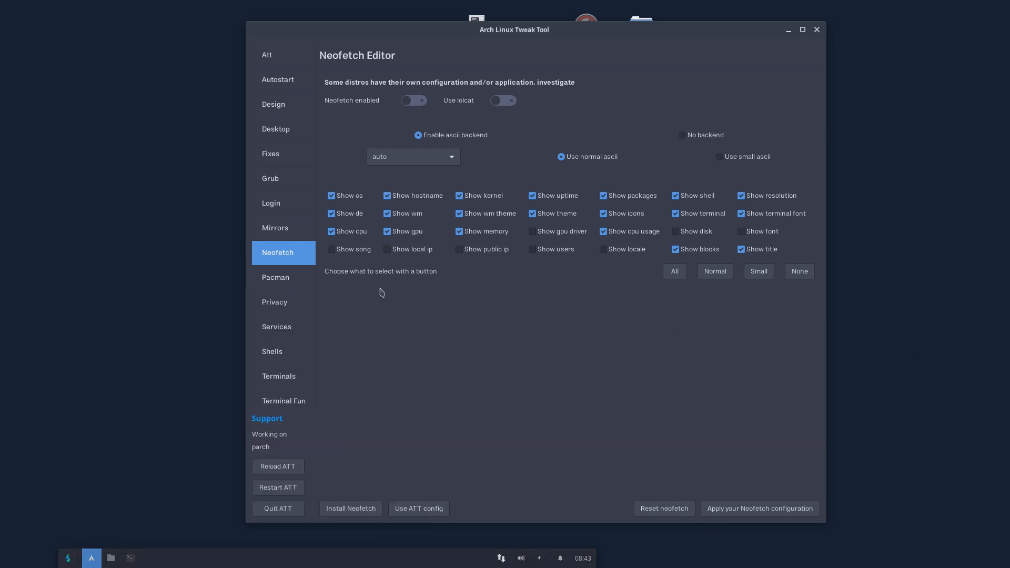
Step: Look through the Pacman, Privacy, Services and Shells pages of Arch Linux Tweak Tool, and quit it
left_click(282, 282)
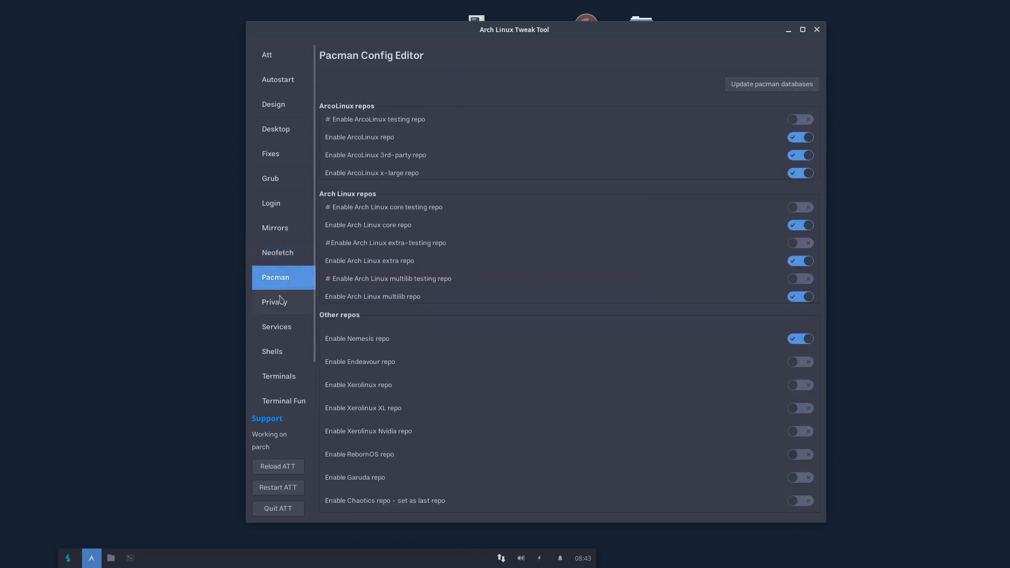
left_click(282, 303)
left_click(283, 325)
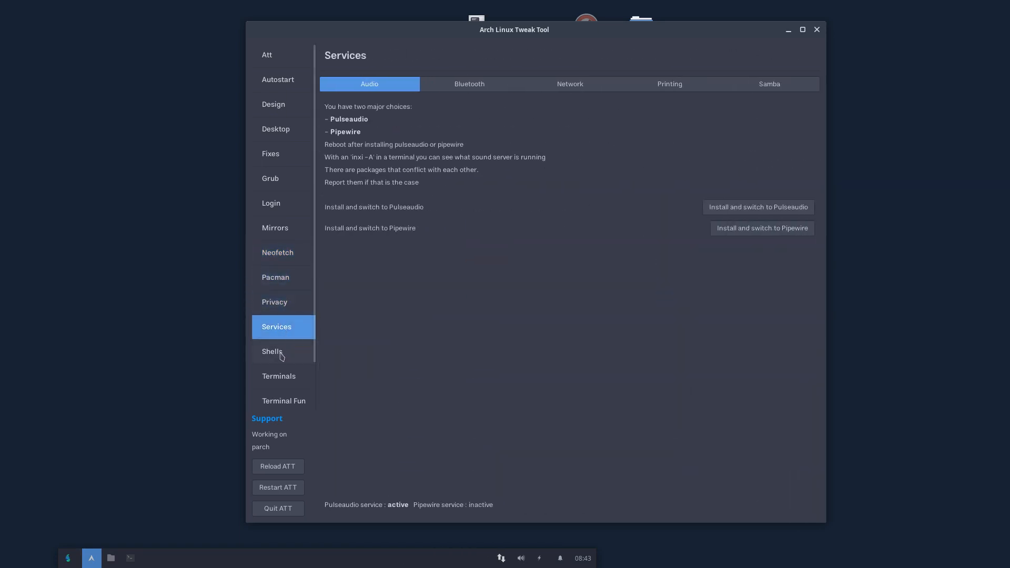
left_click(279, 351)
left_click(289, 509)
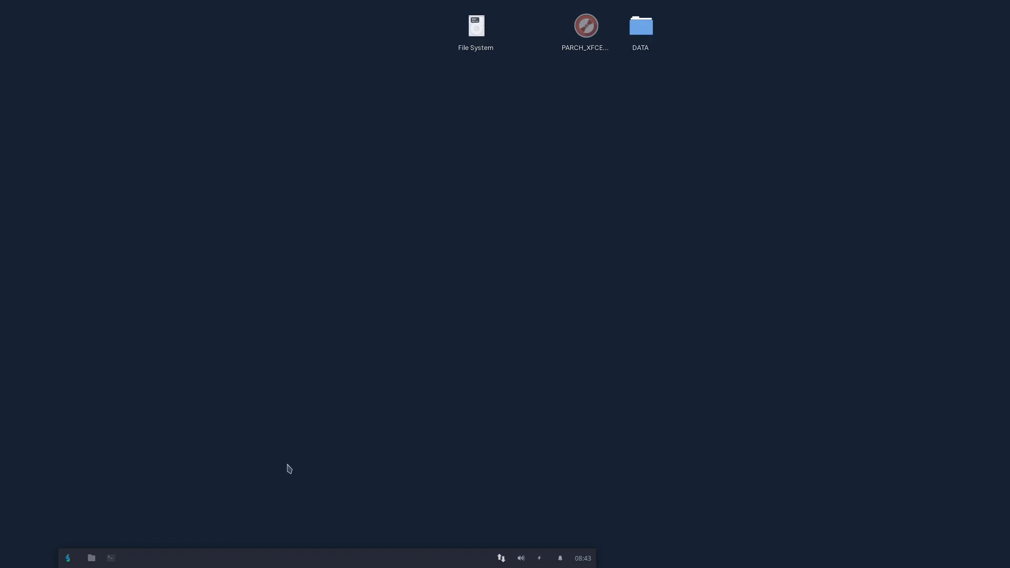
Step: Launch Arch Linux Tweak Tool from a new terminal with the att command and authenticate with the account password
key("ctrl+alt+t")
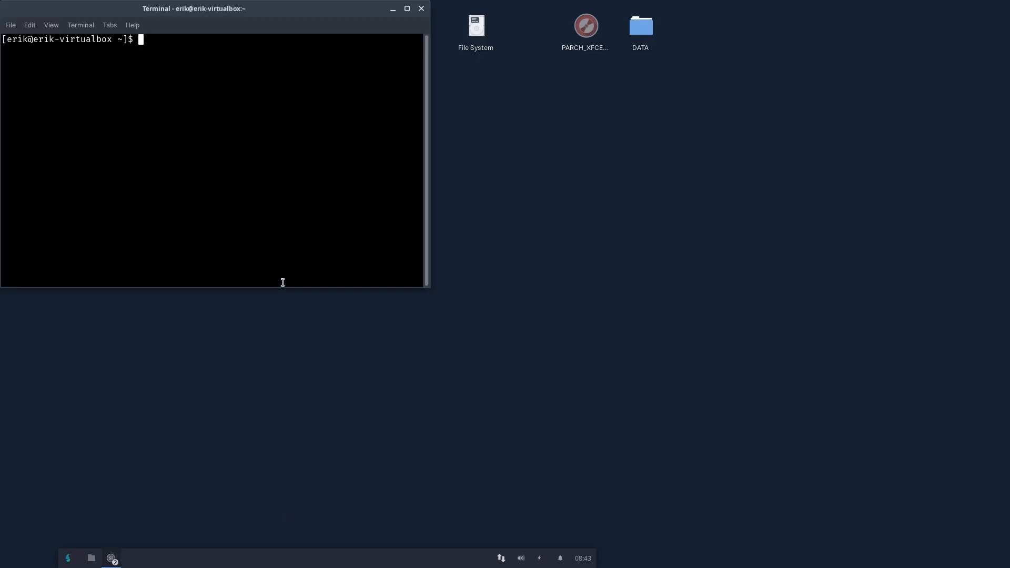
type("att")
key("Return")
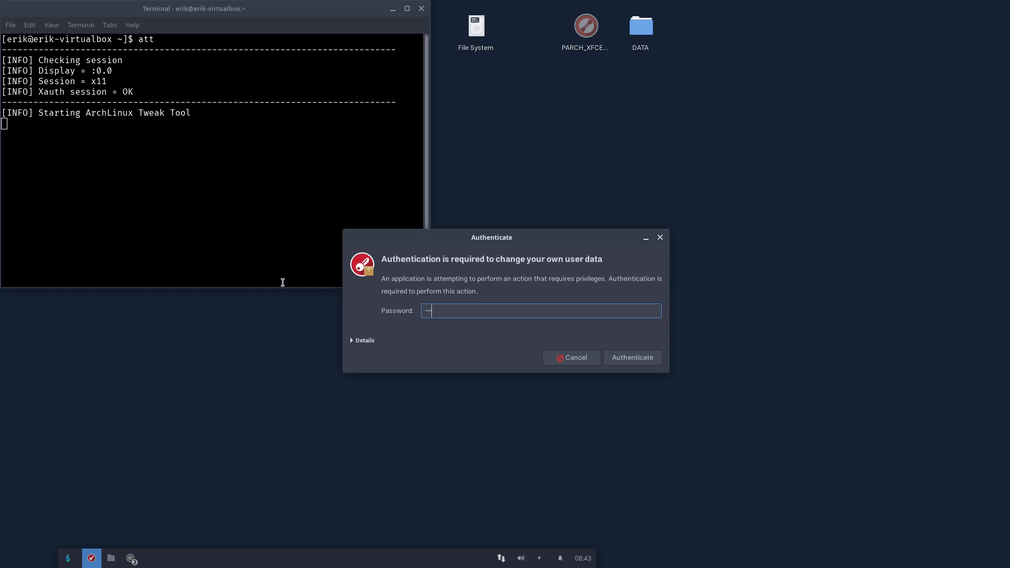
key("Return")
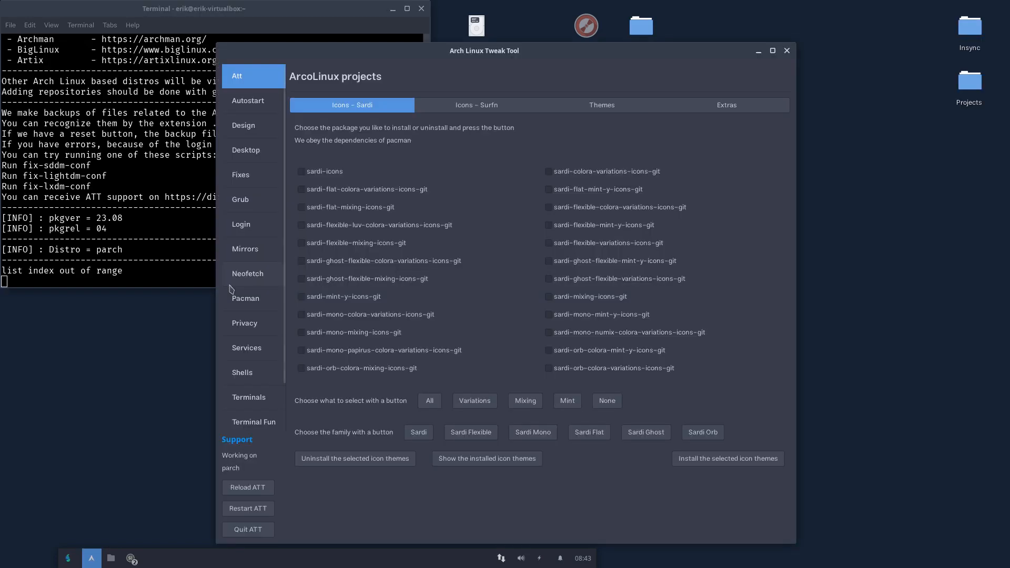
Step: Examine the terminal output for startup messages and the list of supported distros, and close that terminal window
left_click(136, 274)
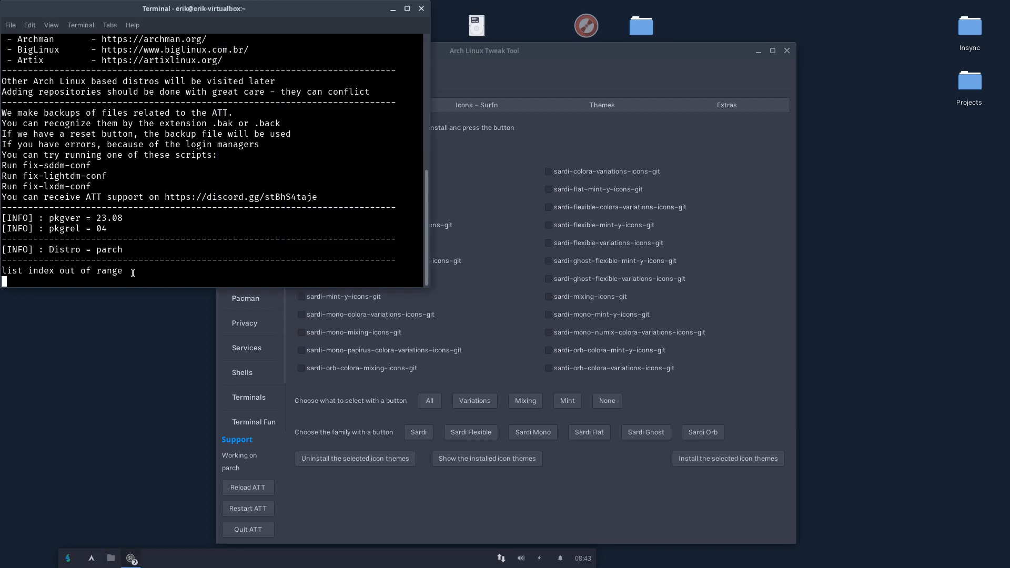
left_click_drag(136, 274, 7, 259)
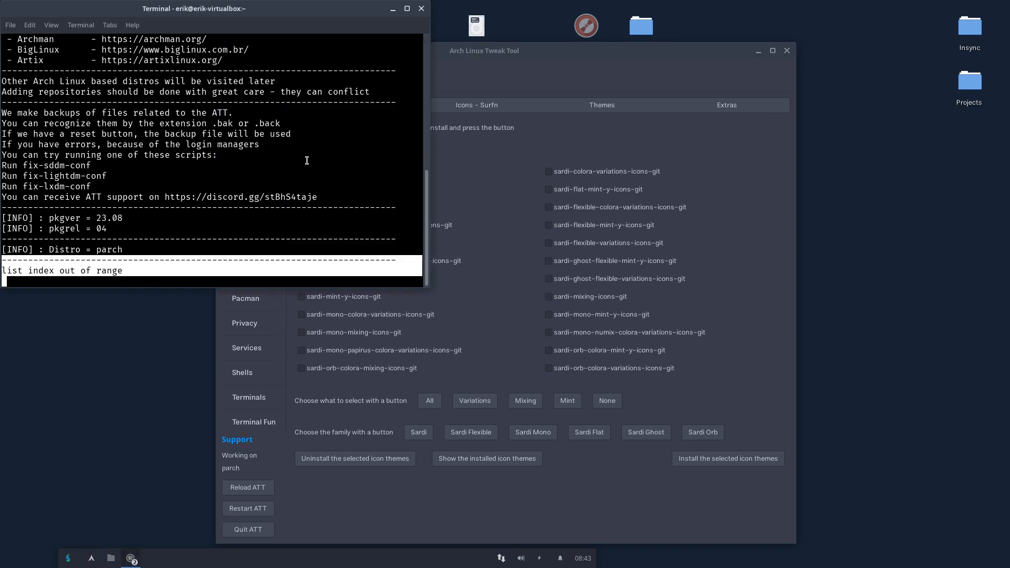
left_click(306, 161)
scroll(291, 146, "up", 5)
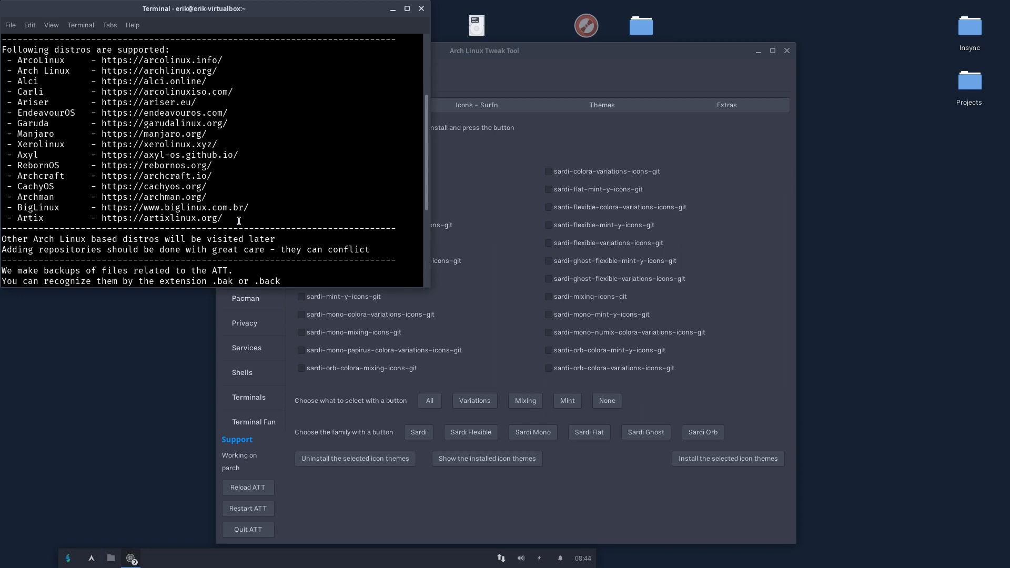
left_click_drag(238, 221, 2, 56)
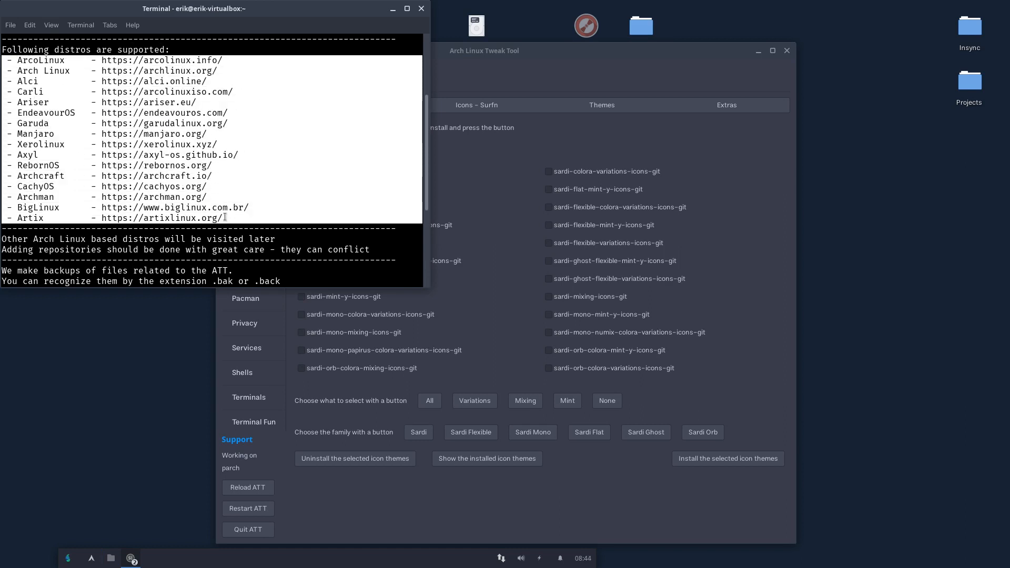
left_click(225, 219)
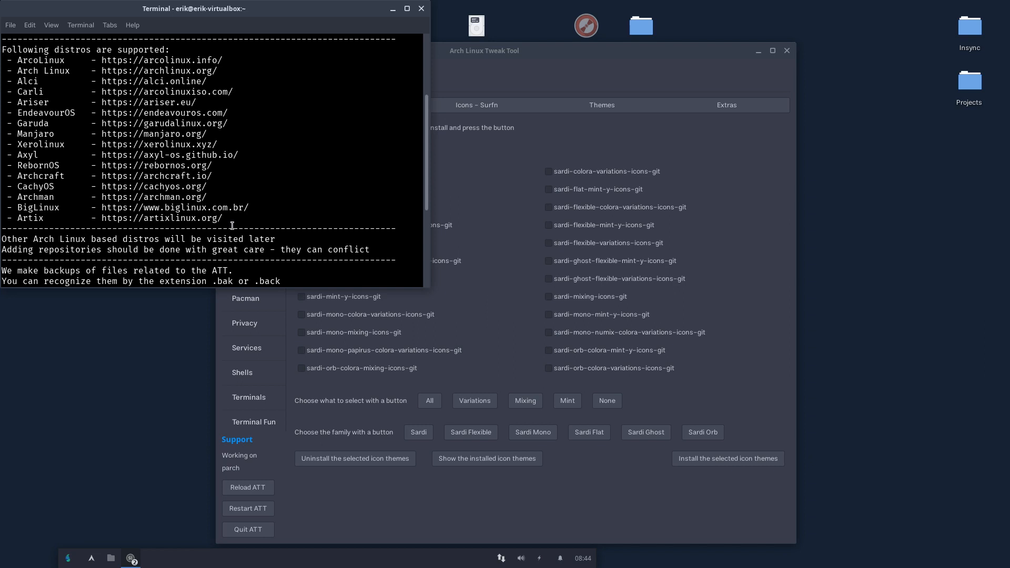
left_click(421, 9)
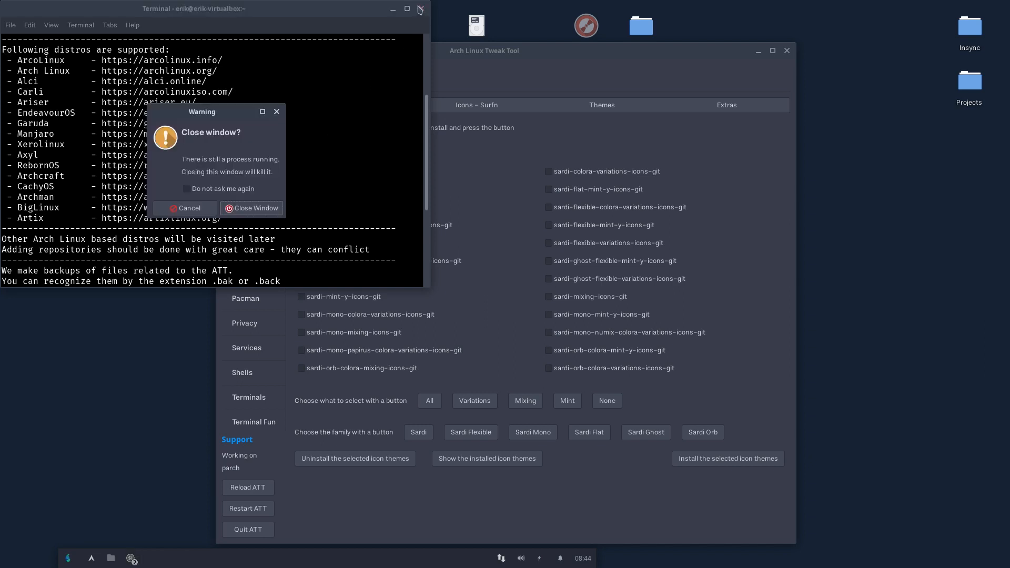
left_click(252, 208)
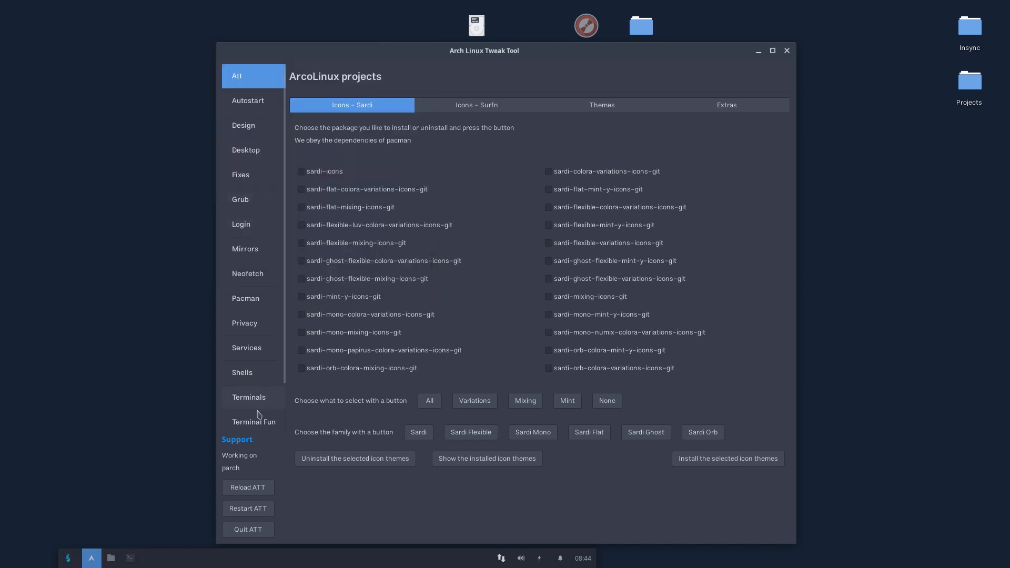
Step: Open the Shells page in Arch Linux Tweak Tool and close the leftover arcolinux-nemesis terminal
left_click(254, 374)
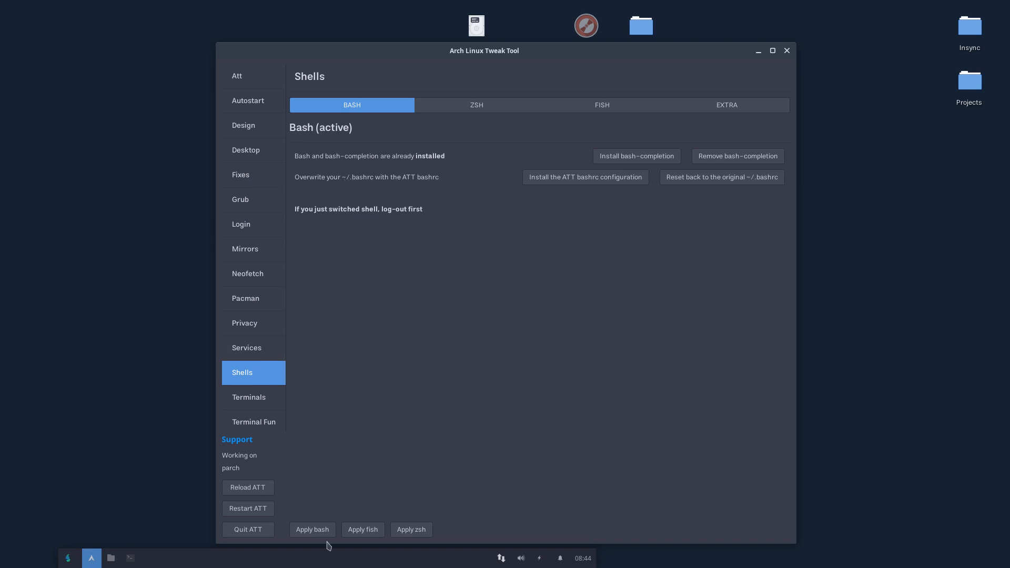
left_click(126, 559)
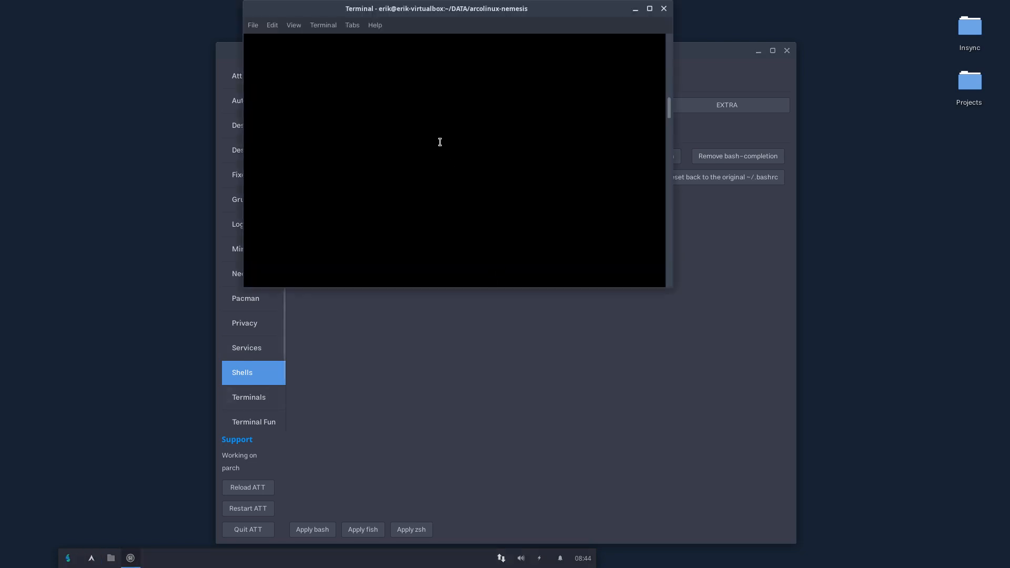
left_click(662, 16)
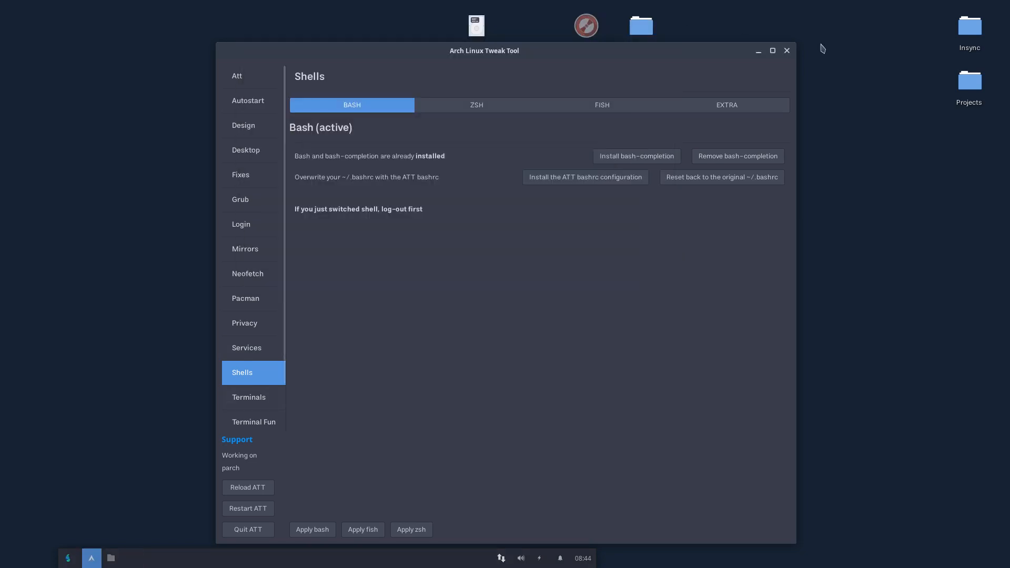
Step: Show hidden files in the home folder and open .bashrc in Visual Studio Code
double_click(969, 28)
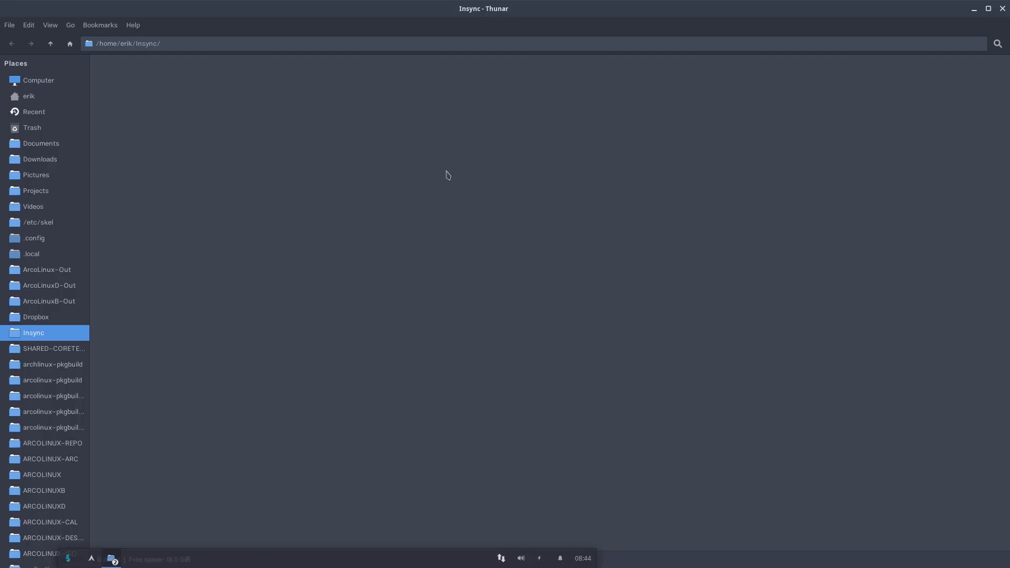
left_click(31, 97)
key("ctrl+h")
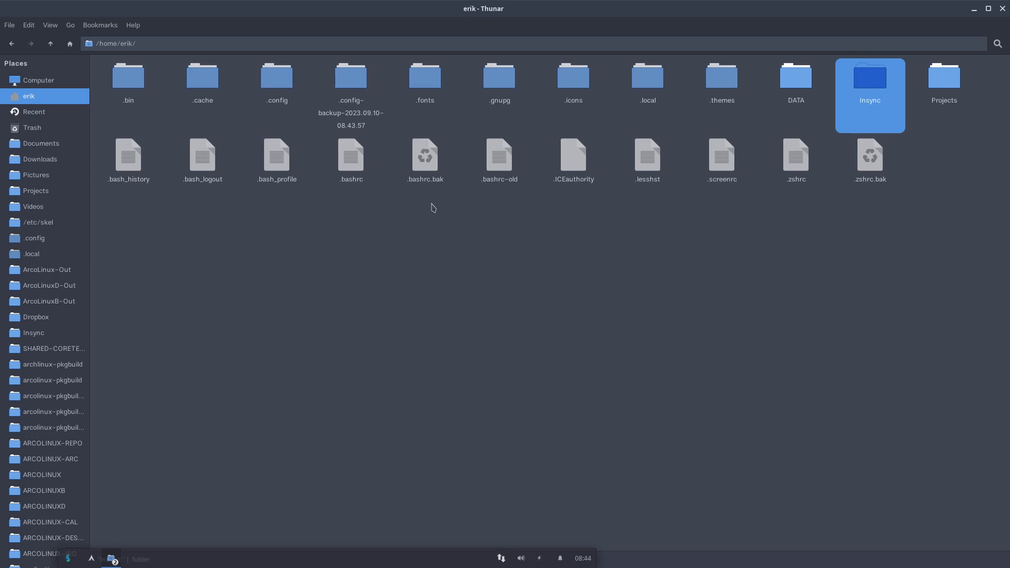
left_click(367, 174)
key("Return")
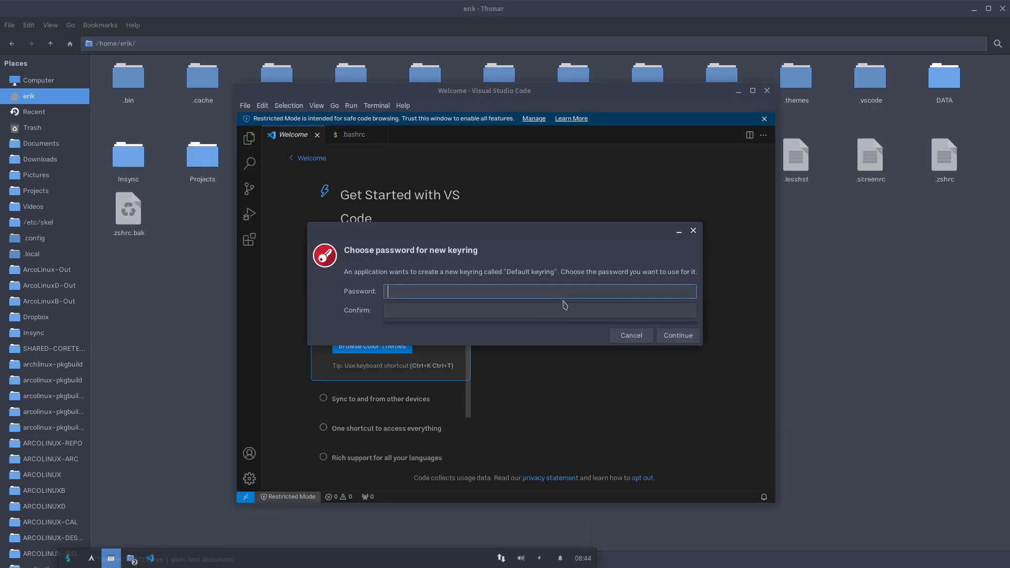
Step: Continue past the default keyring prompts and view the contents of .bashrc
left_click(694, 337)
left_click(782, 297)
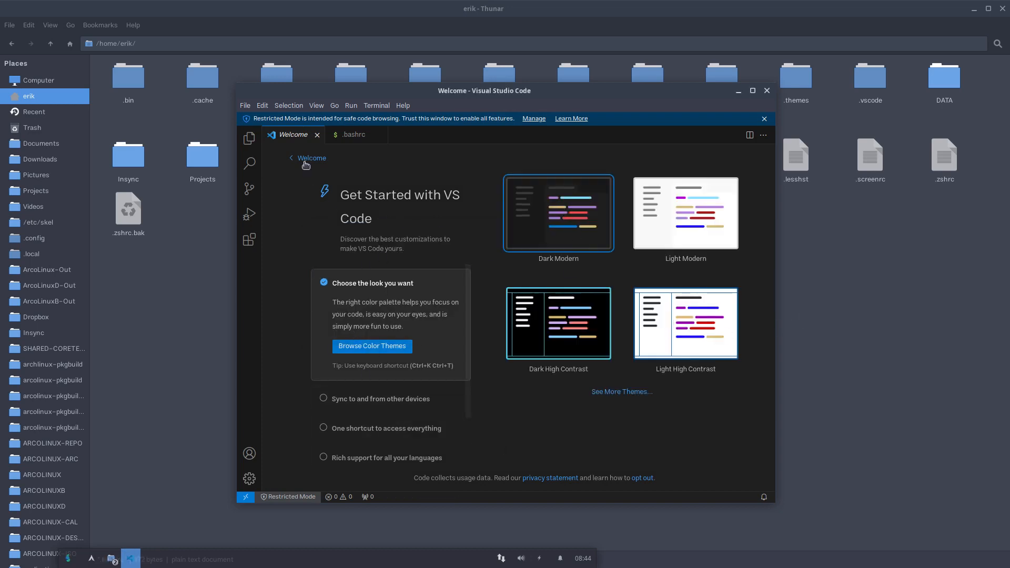
left_click(364, 138)
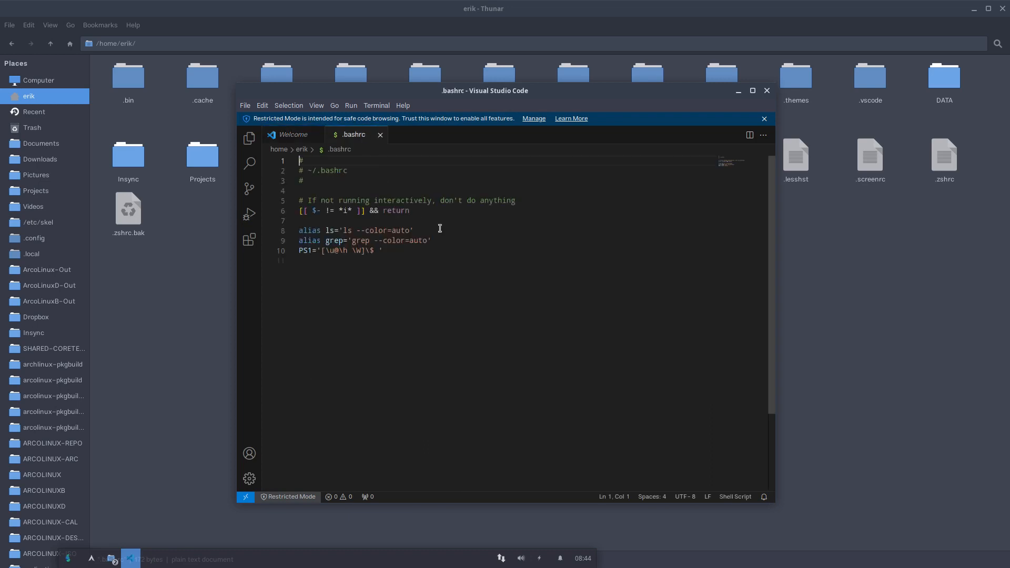
Step: Dismiss the Restricted Mode notice, close Visual Studio Code and return to Arch Linux Tweak Tool
left_click(764, 118)
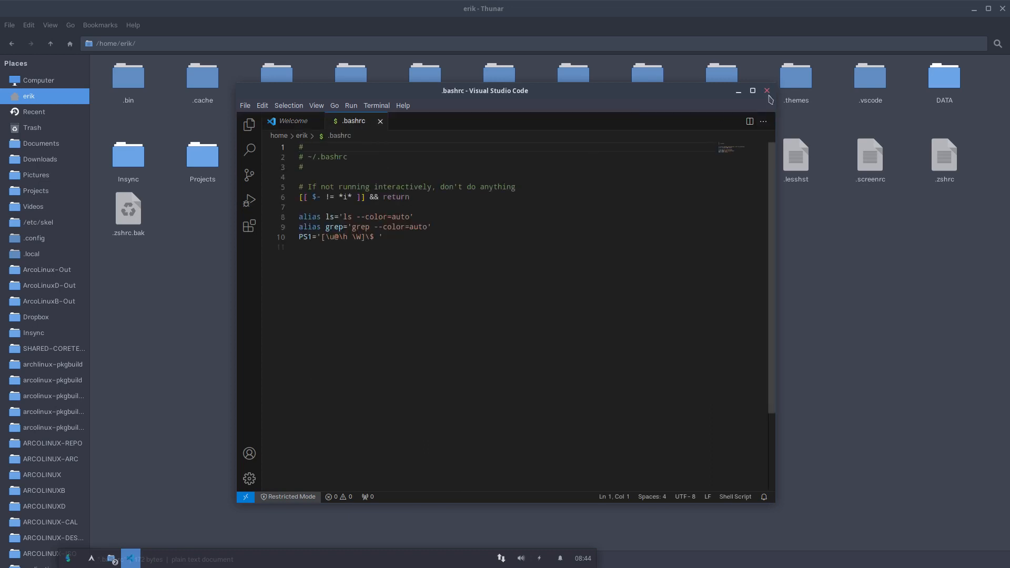
left_click(767, 92)
left_click(539, 290)
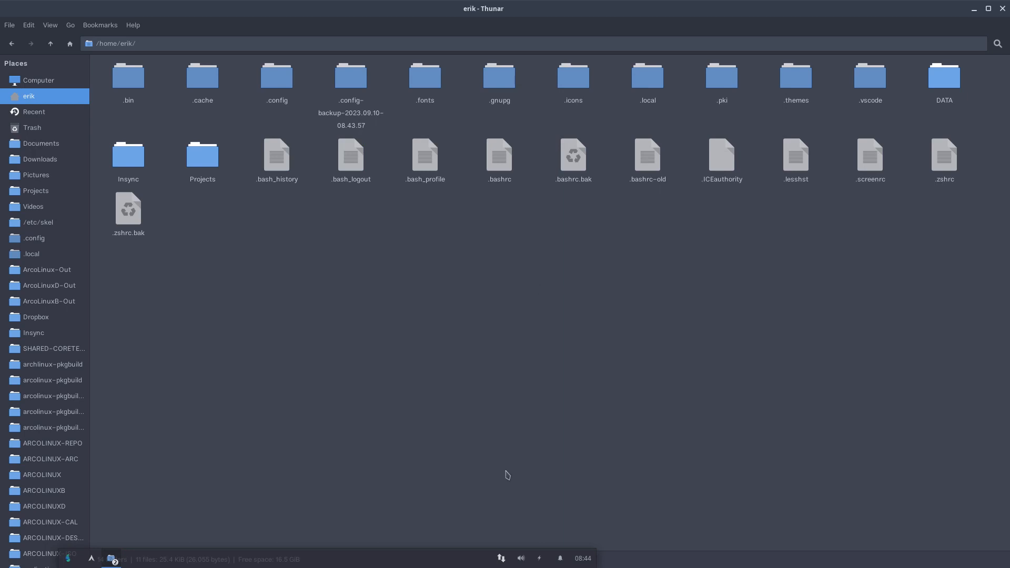
left_click(91, 559)
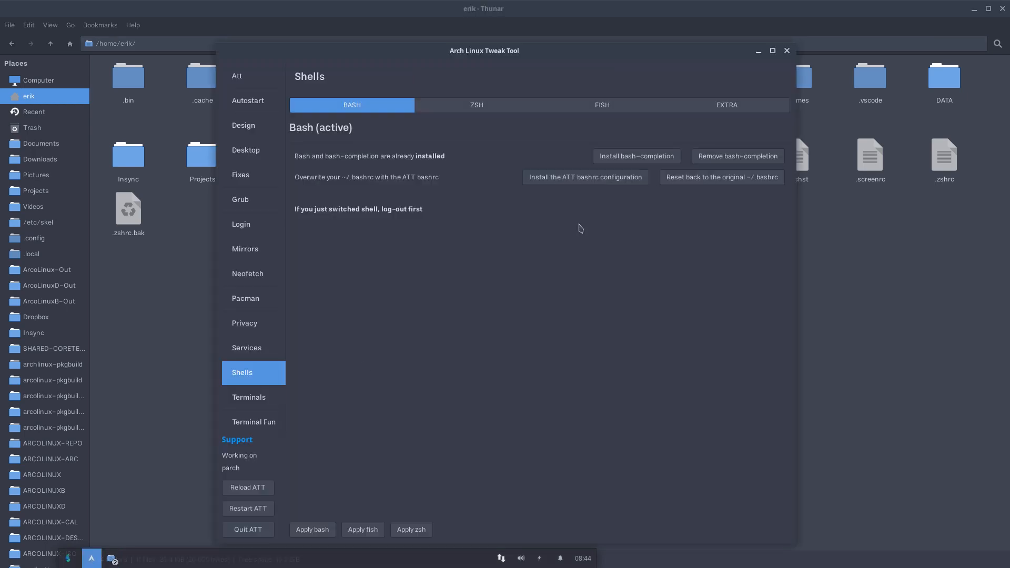
Step: Install the ATT bashrc configuration and review the resulting .bashrc in Visual Studio Code
left_click(600, 182)
left_click(759, 54)
left_click(491, 158)
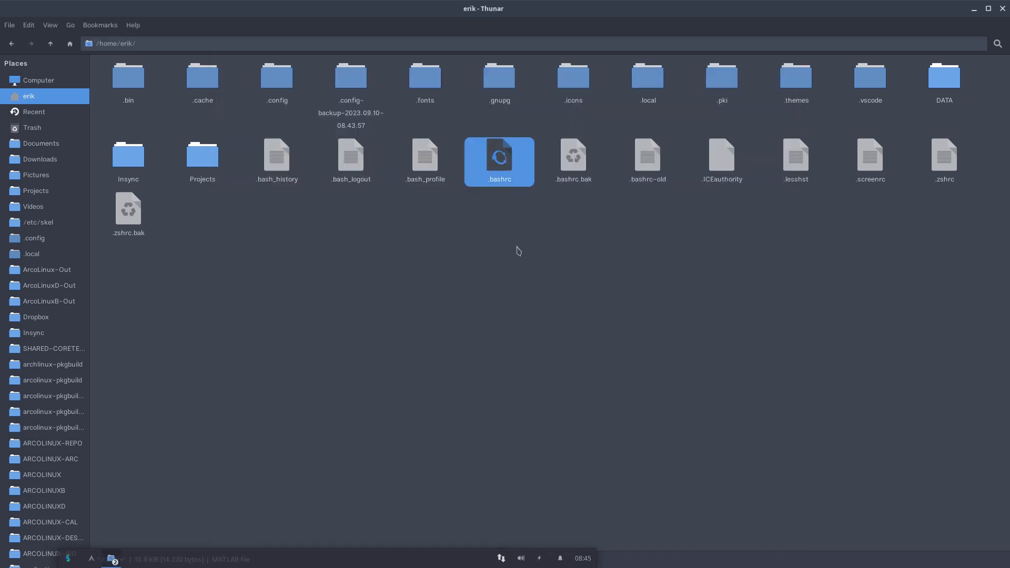
scroll(519, 251, "down", 20)
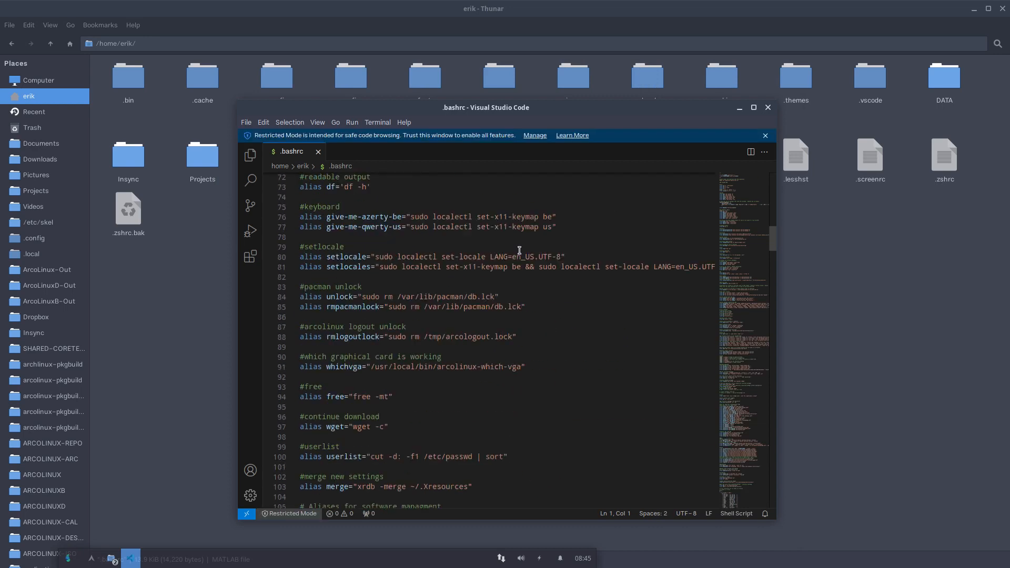
scroll(520, 250, "down", 20)
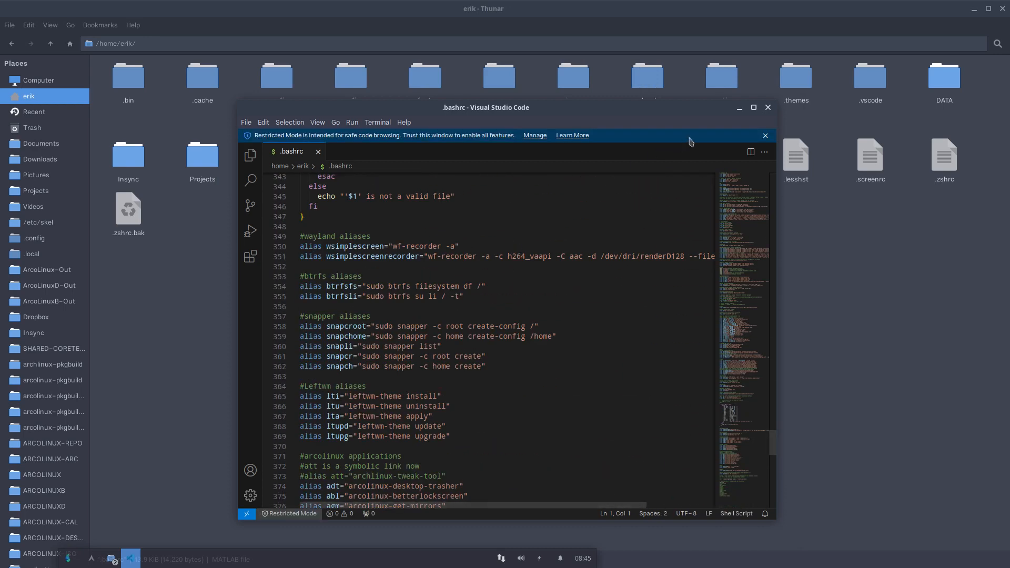
left_click(768, 108)
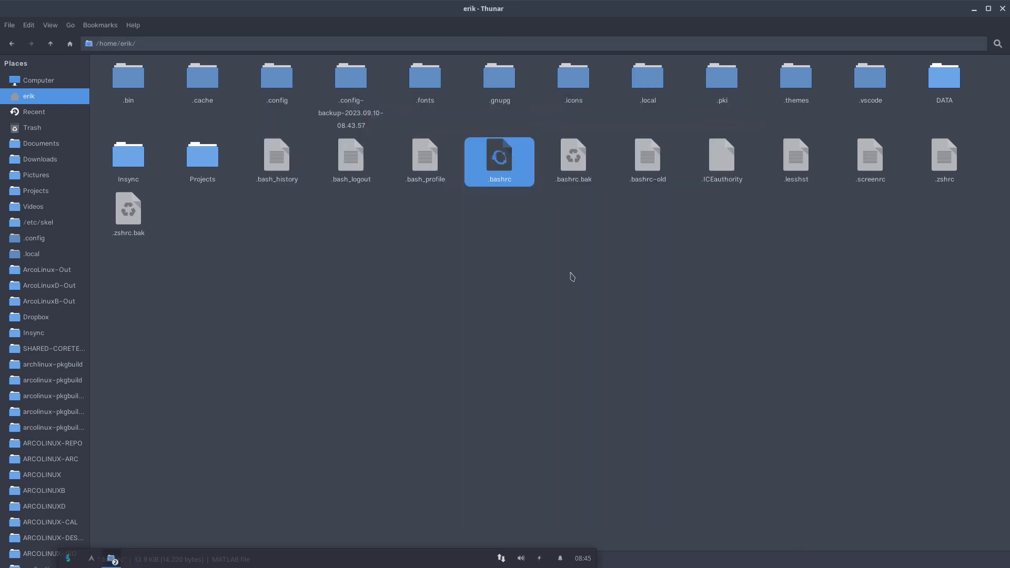
Step: Open a terminal and update the system packages with the update alias, entering the sudo password
key("ctrl+alt+t")
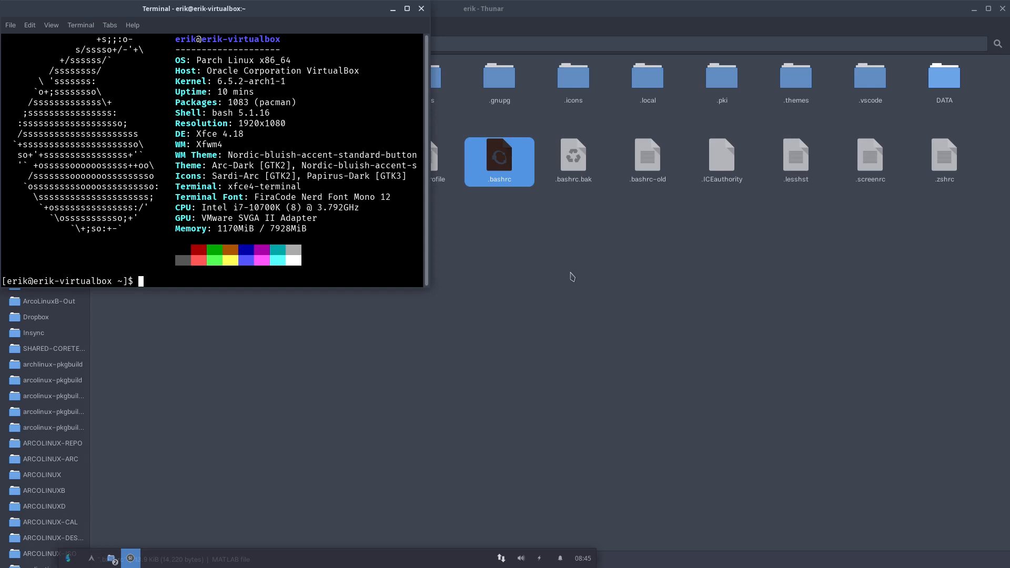
type("updaéte")
key("Return")
type("u")
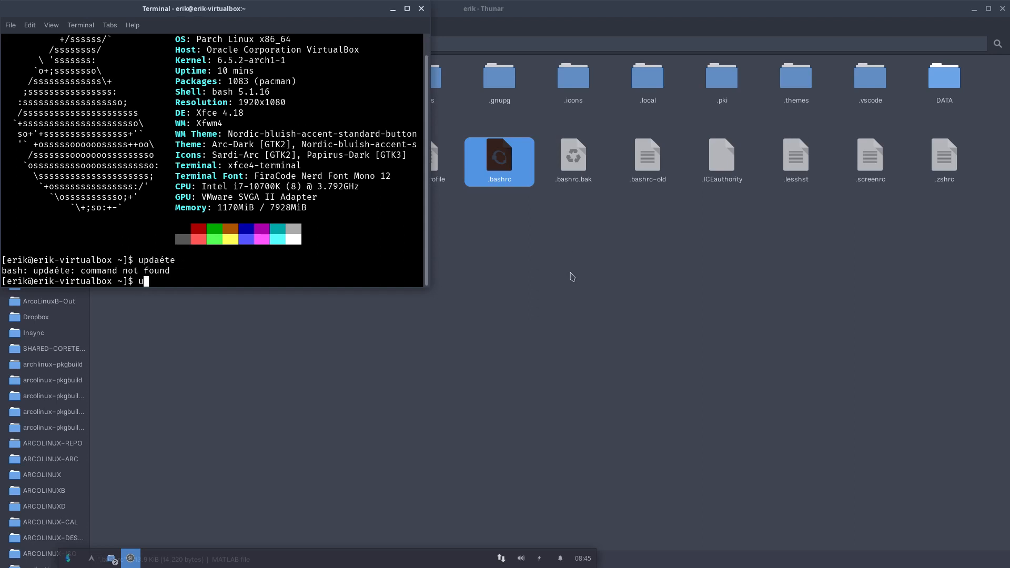
type("pdate")
key("Return")
key("Return")
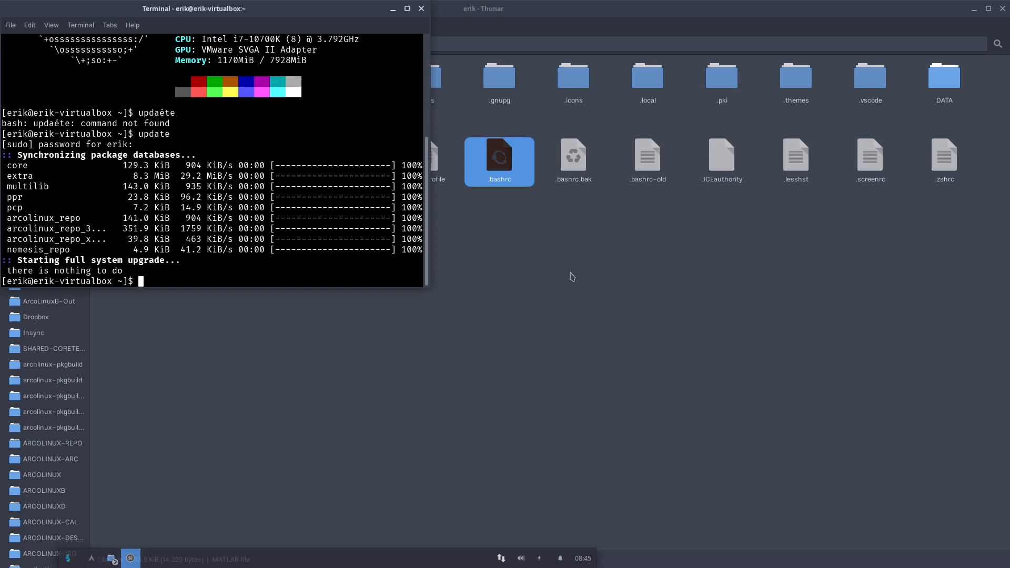
Step: Run upall to update repository and AUR packages, and list the recently installed packages with rip
type("upall")
key("Return")
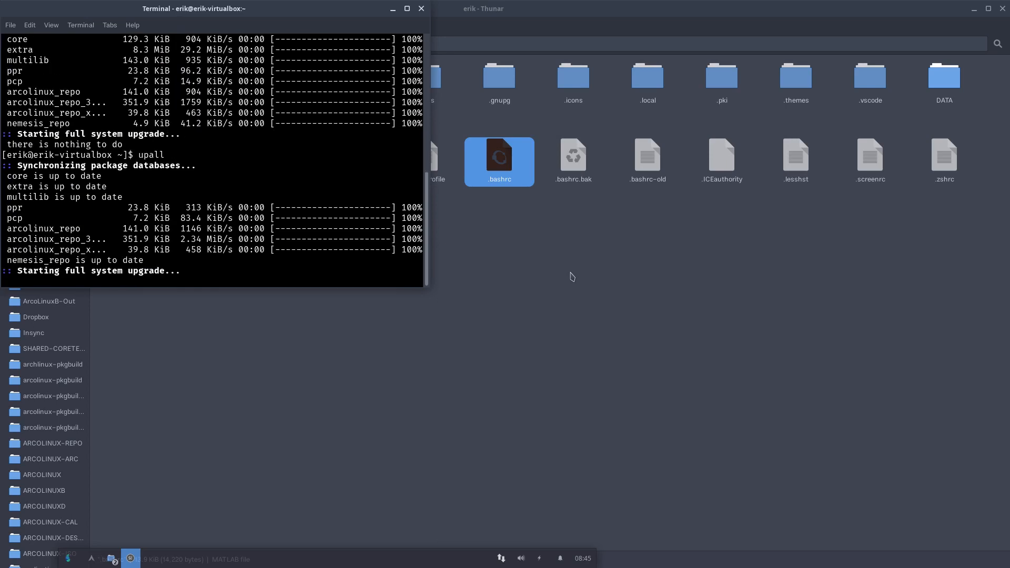
type("rip")
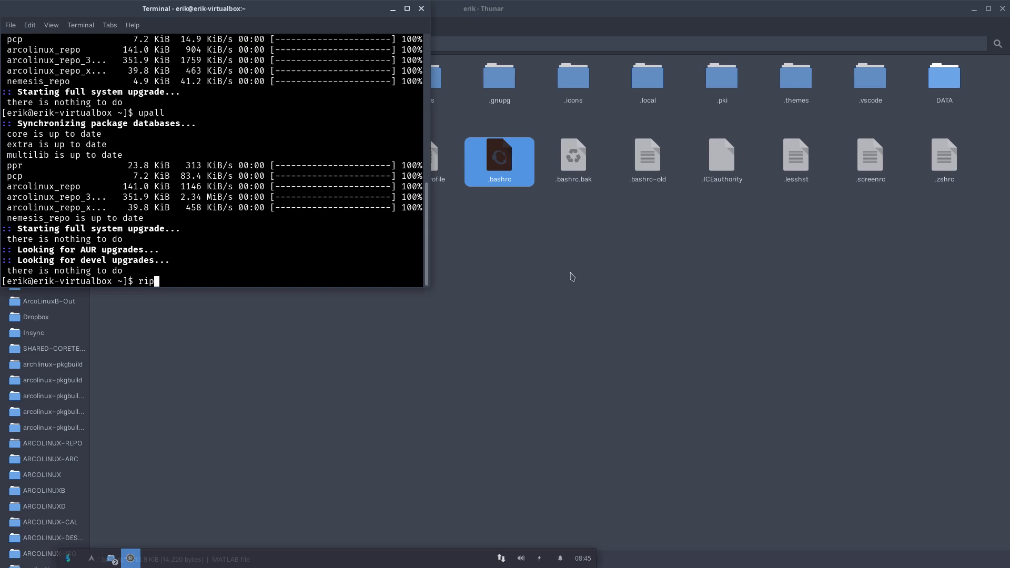
key("Return")
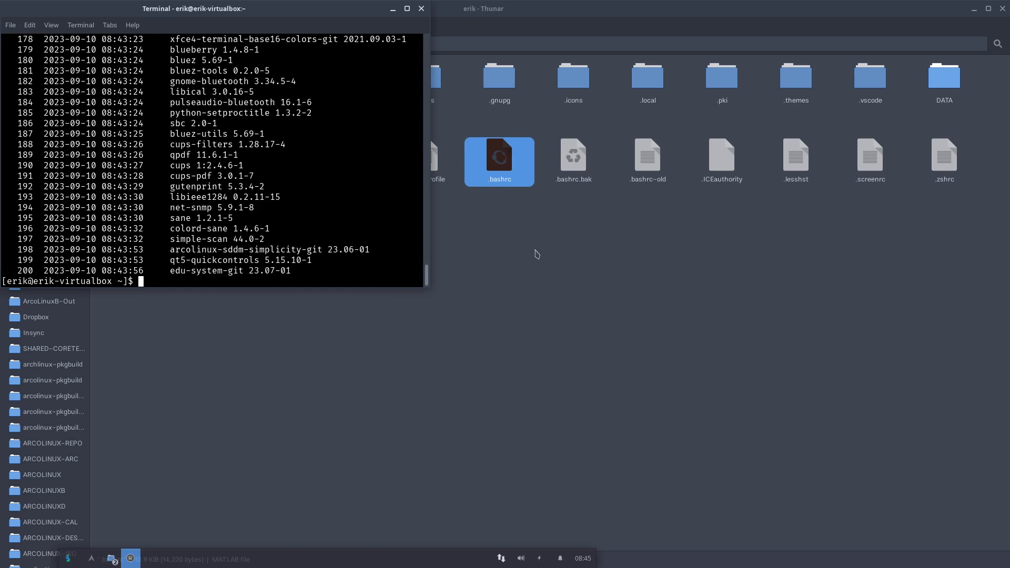
scroll(263, 188, "up", 2)
type("q")
Step: Bring Arch Linux Tweak Tool back up and close the arcolinux-nemesis file manager window
left_click(132, 559)
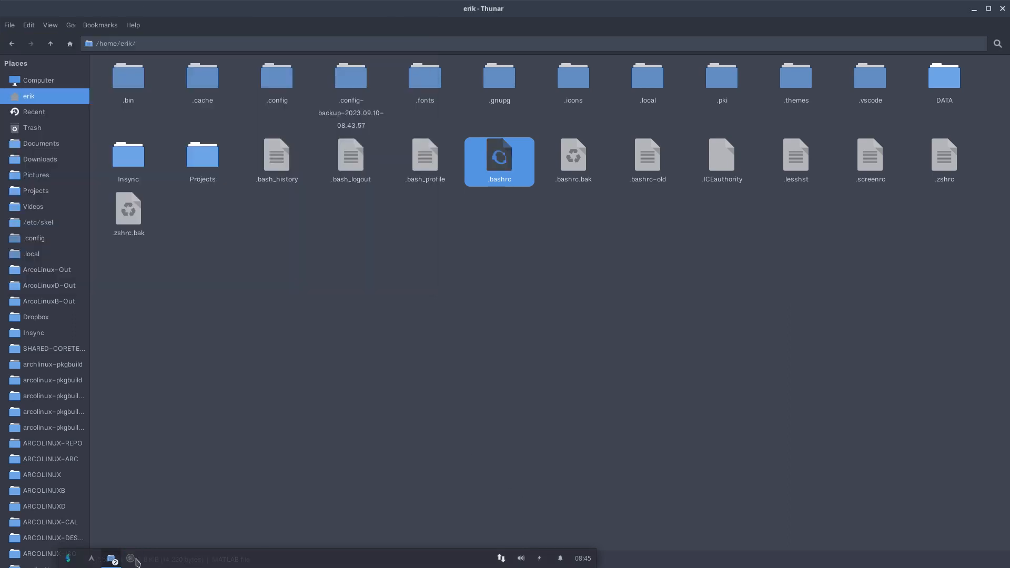
left_click(132, 559)
left_click(93, 564)
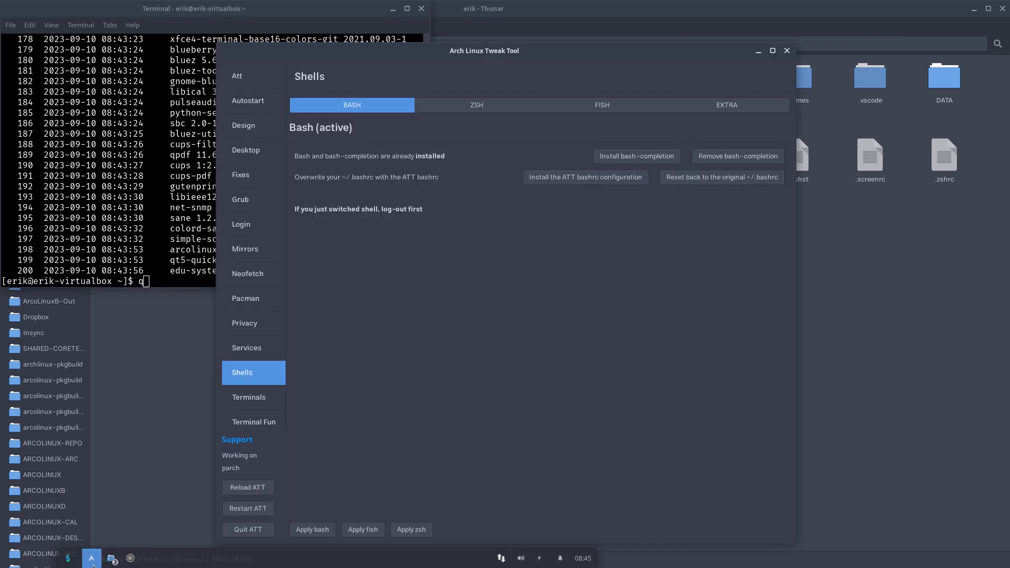
left_click(113, 560)
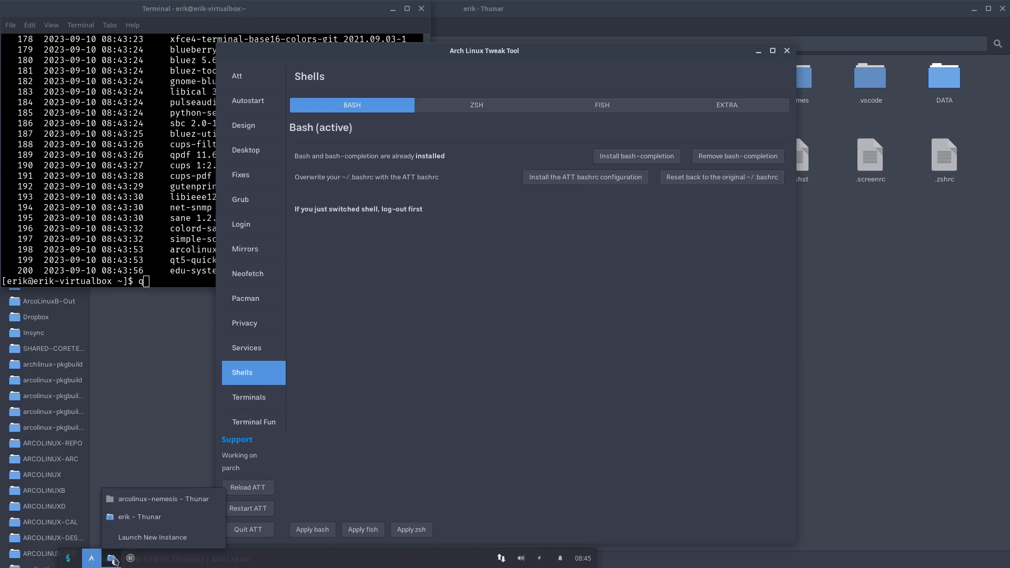
left_click(158, 499)
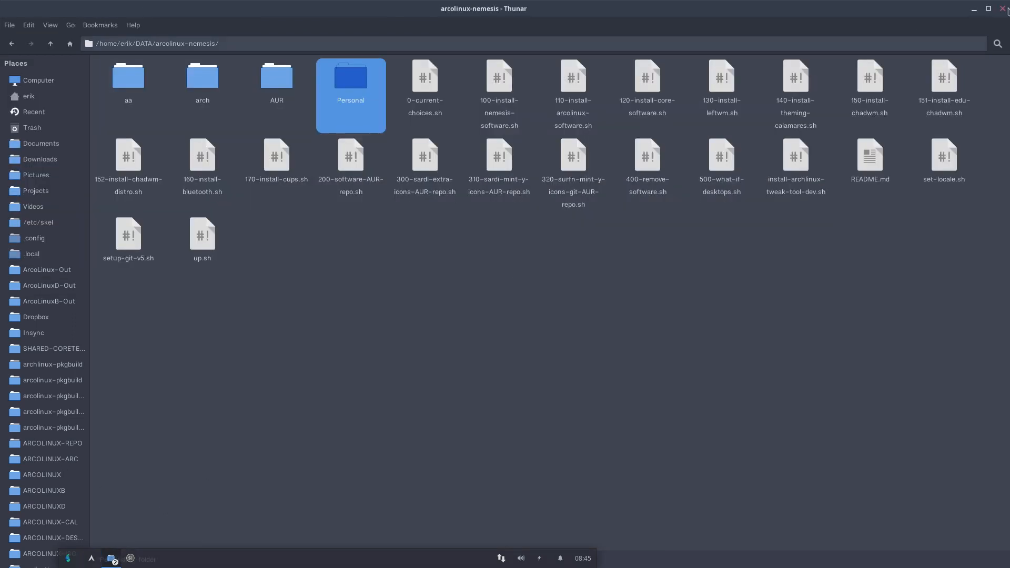
left_click(1003, 9)
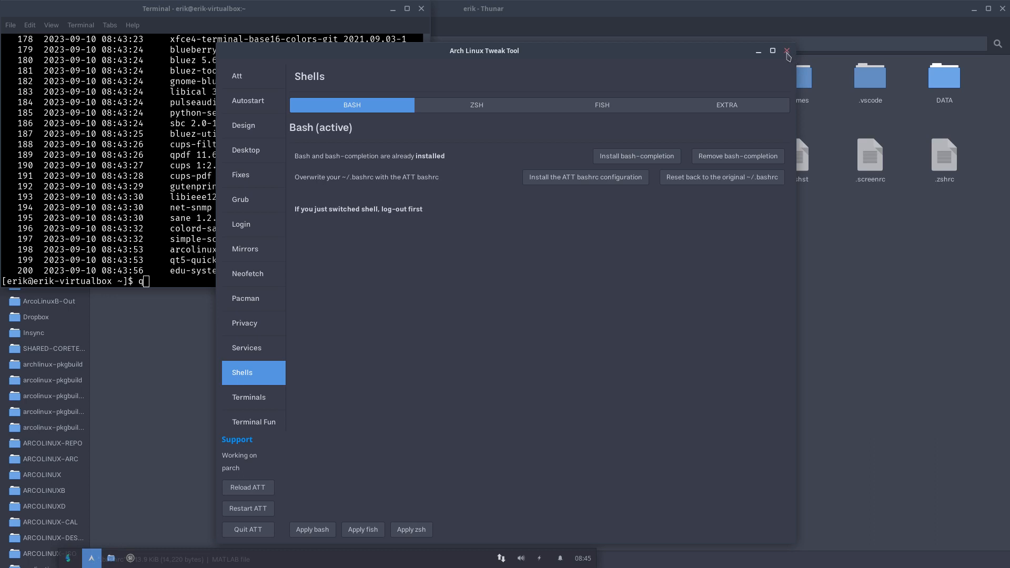
Step: Enable Neofetch with lolcat among the Terminal Fun utilities and check the output in a new terminal
left_click(260, 398)
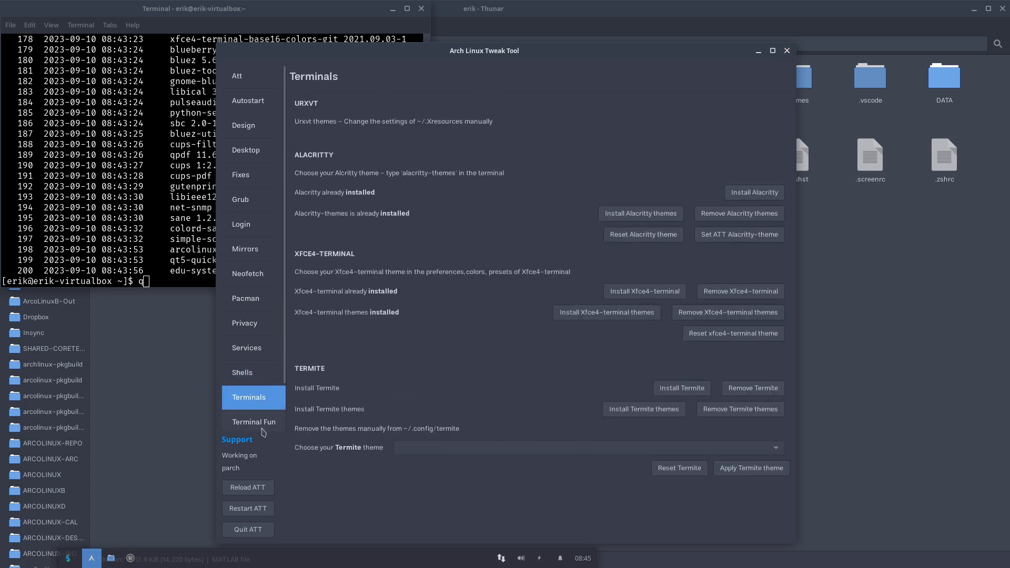
left_click(263, 423)
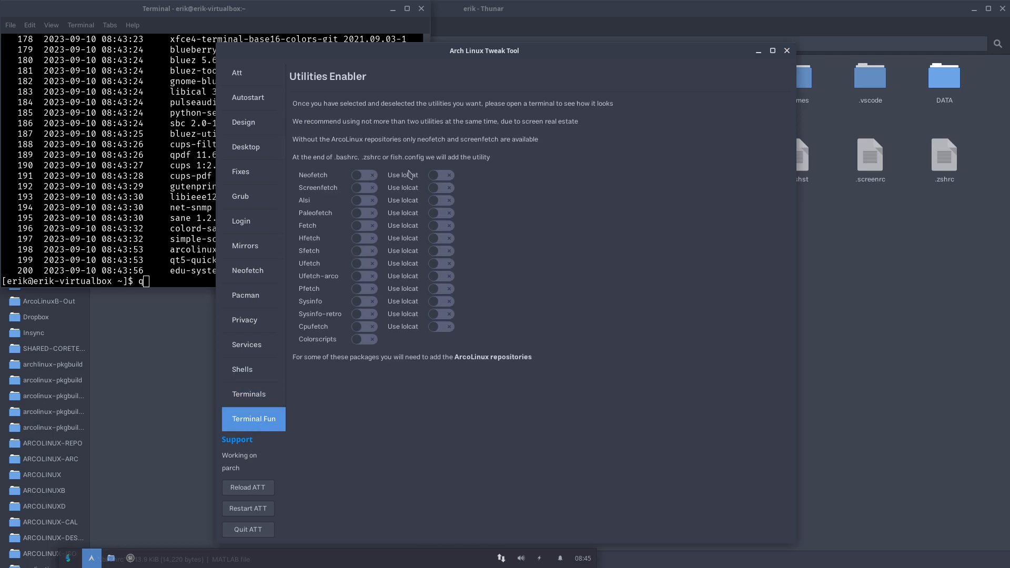
left_click(368, 177)
left_click(448, 179)
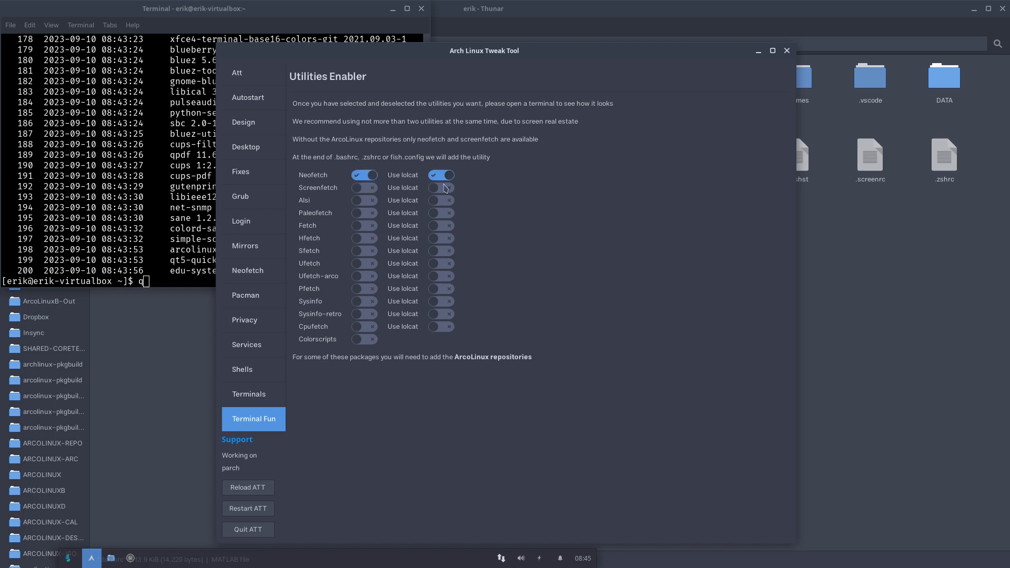
key("ctrl+alt+t")
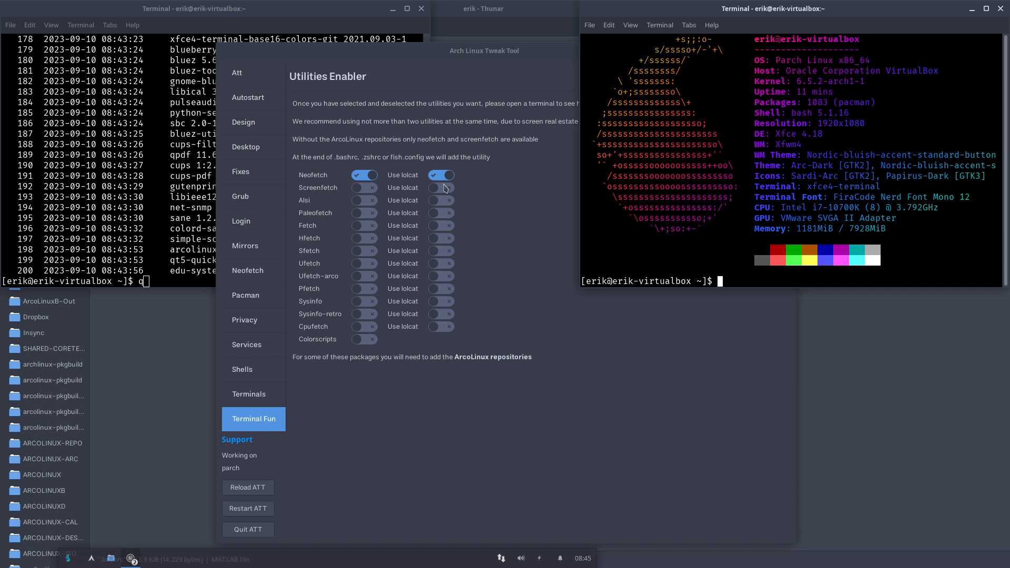
left_click(999, 8)
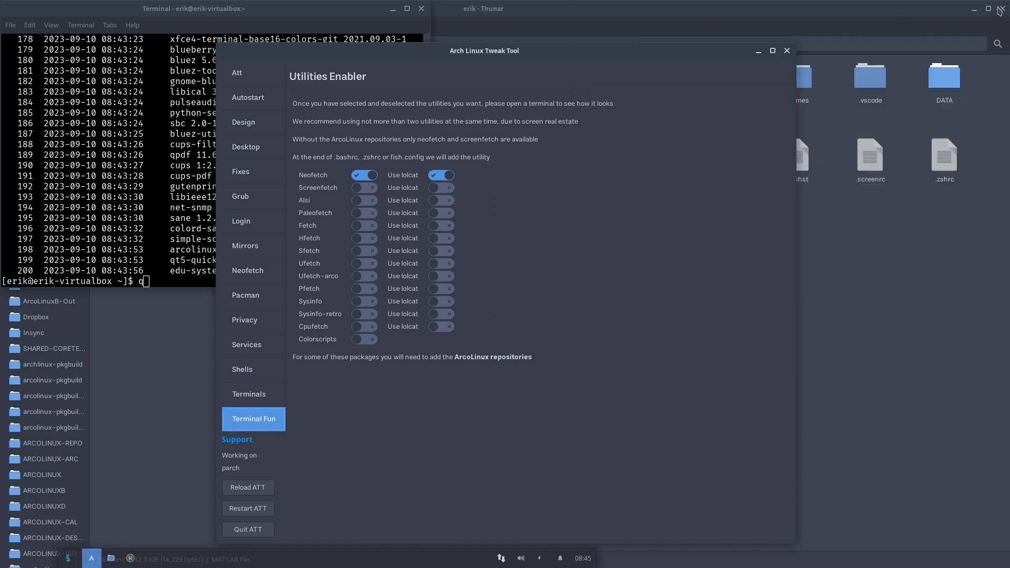
Step: Close Arch Linux Tweak Tool, the terminal and the file manager, widening the file manager's side pane before closing it
left_click(786, 51)
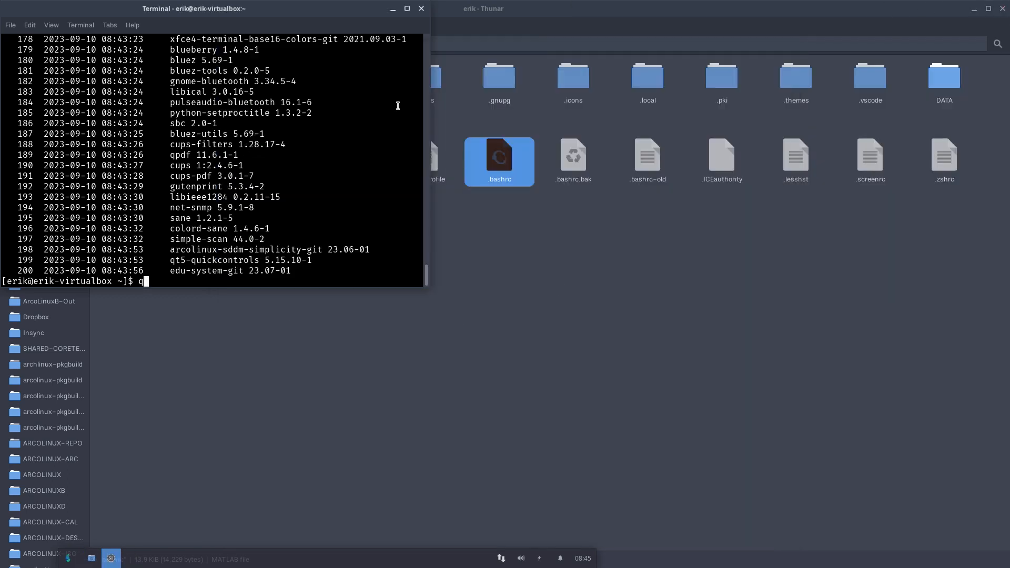
left_click(421, 9)
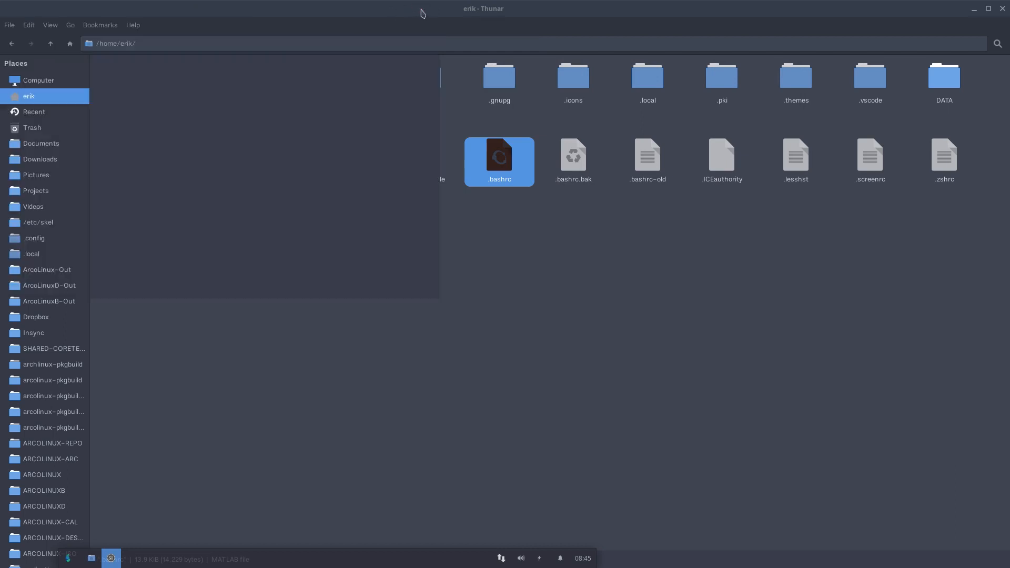
left_click(445, 308)
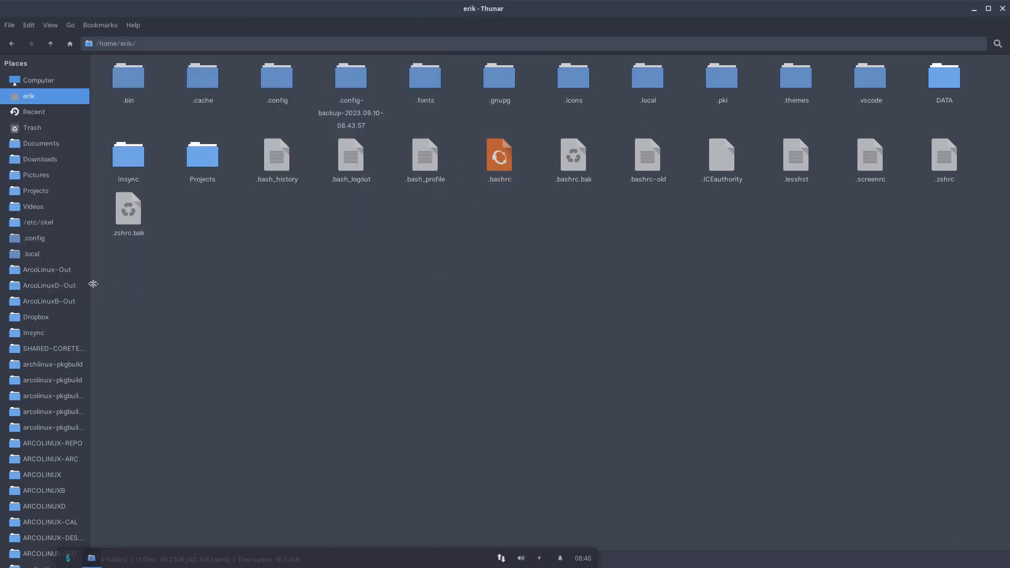
left_click_drag(90, 284, 137, 287)
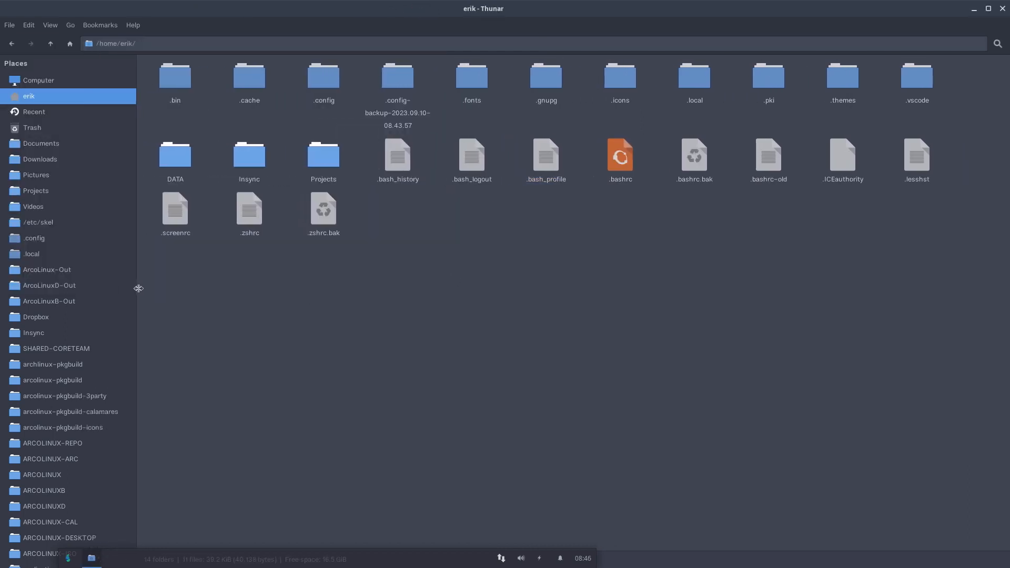
left_click(1003, 9)
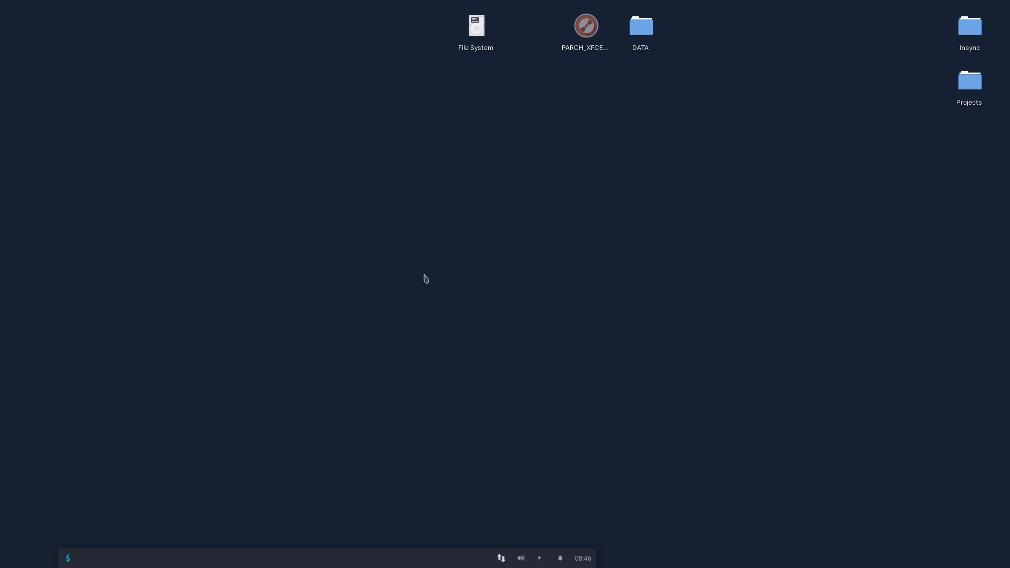
Step: Launch Variety and accept its privacy notice with internet access enabled
left_click(68, 561)
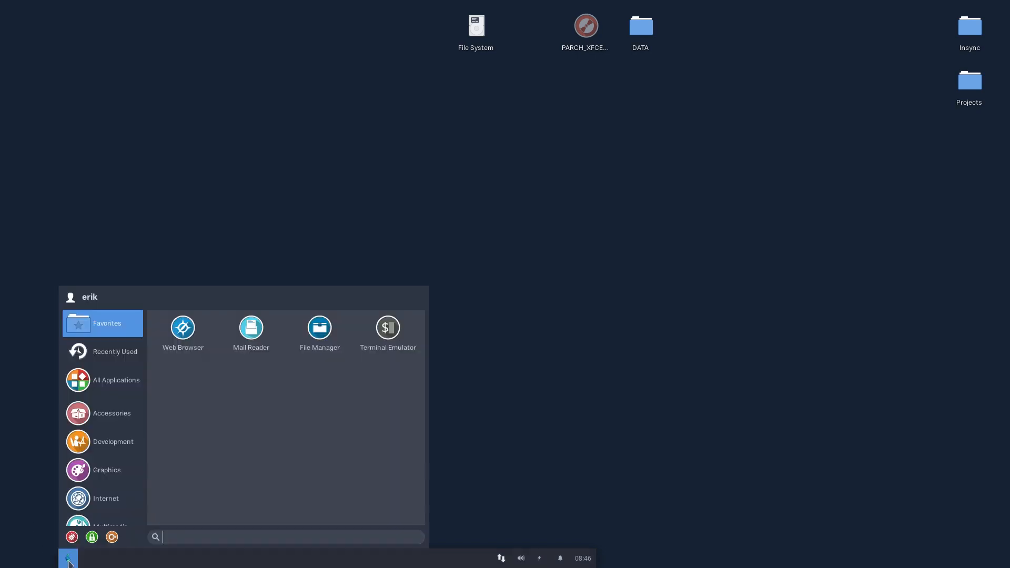
type("var")
key("Return")
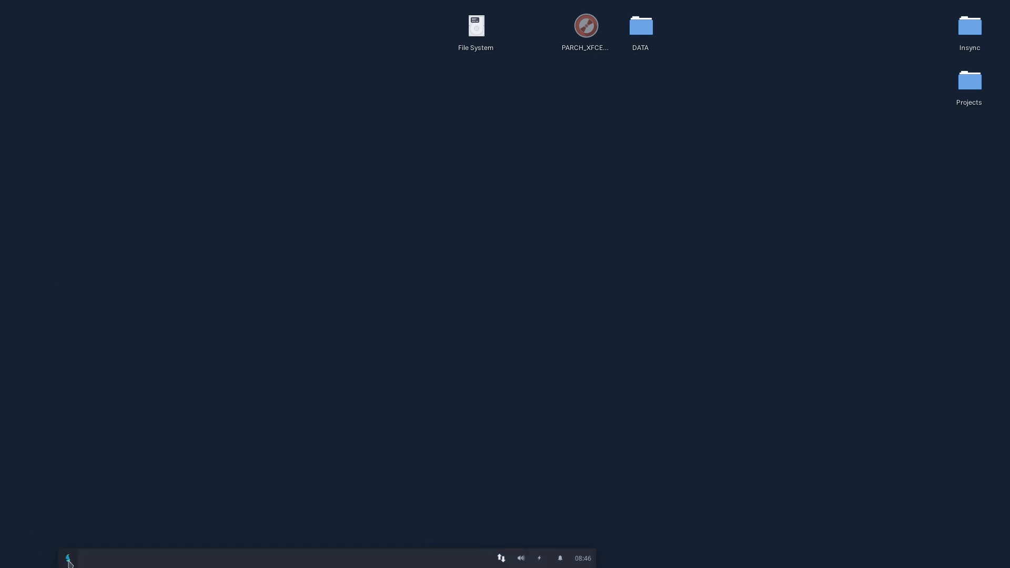
left_click(705, 421)
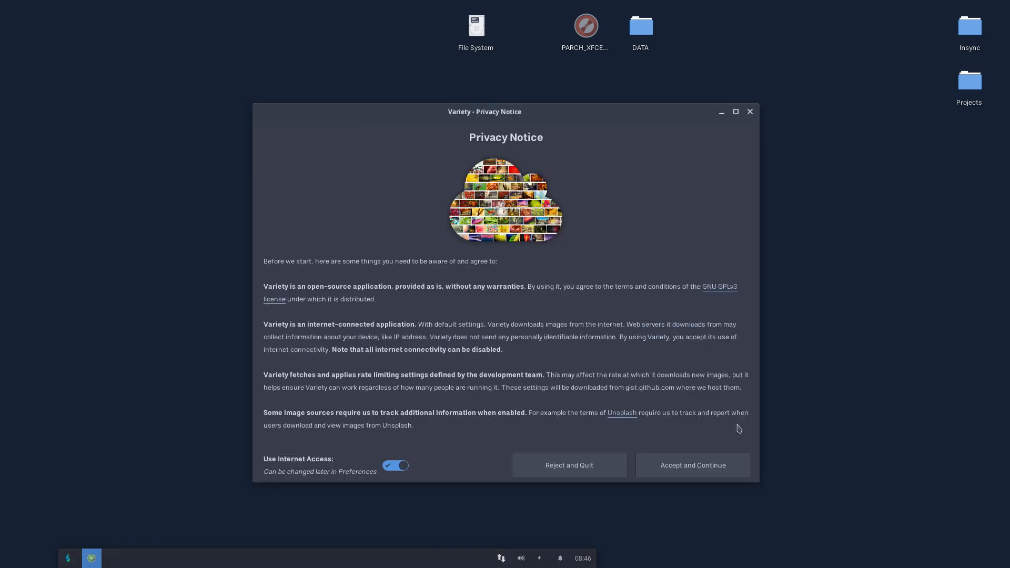
left_click(706, 452)
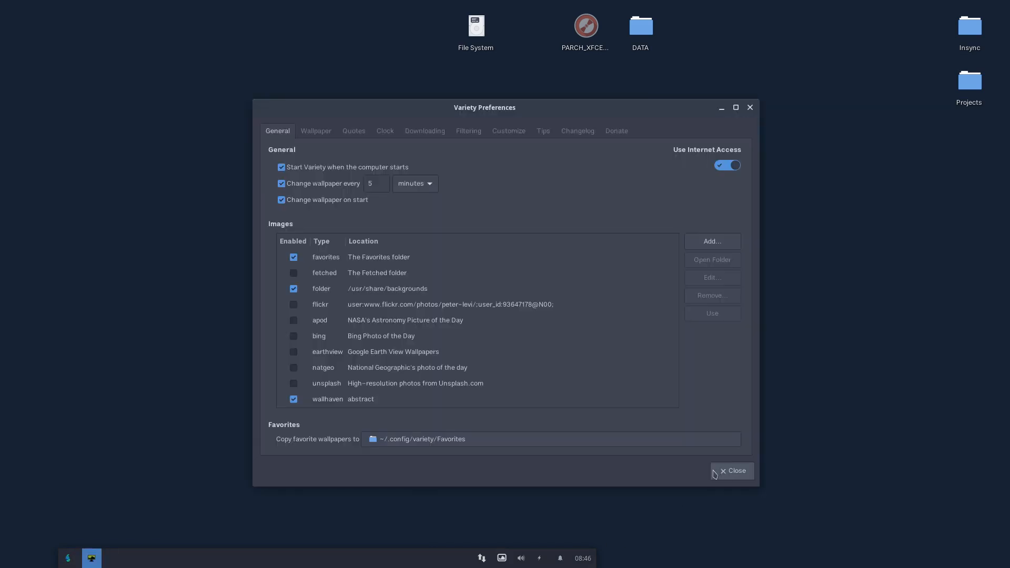
Step: Review the enabled image sources in the Variety preferences and close the preferences window
scroll(518, 378, "down", 3)
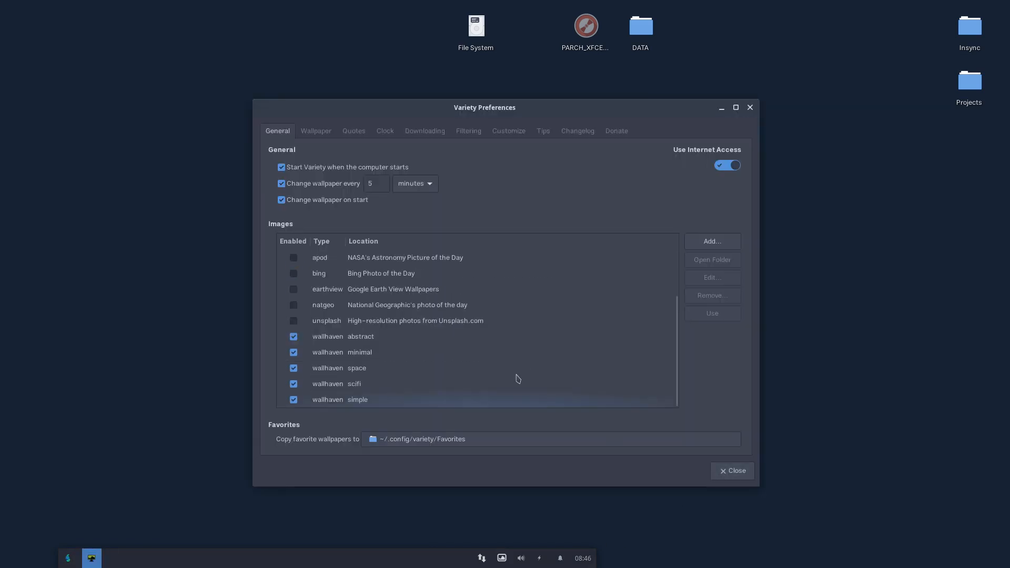
scroll(518, 379, "up", 3)
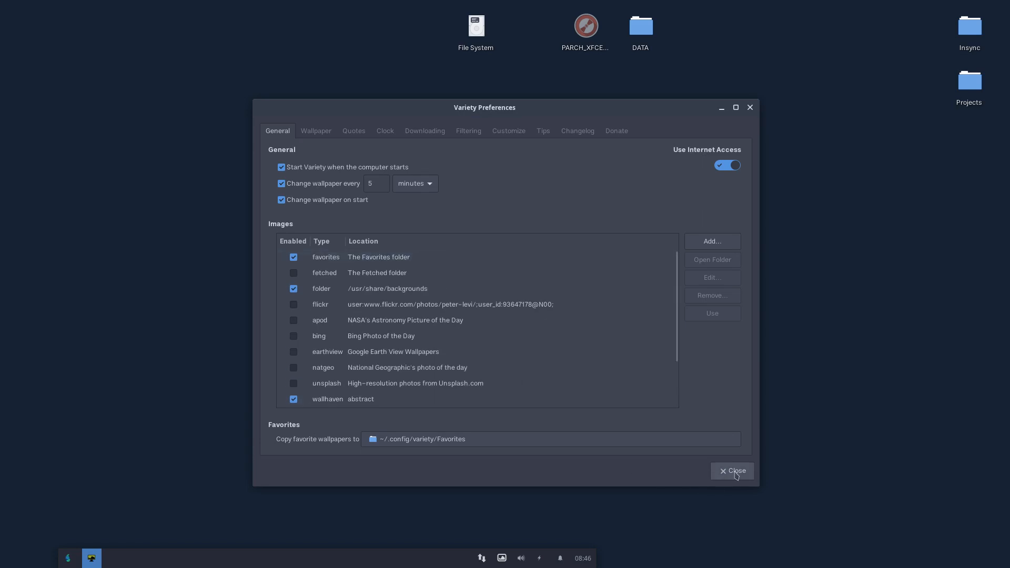
left_click(732, 471)
Step: Advance to the next wallpaper twice in Variety and open its Wallpaper Selector
left_click(501, 558)
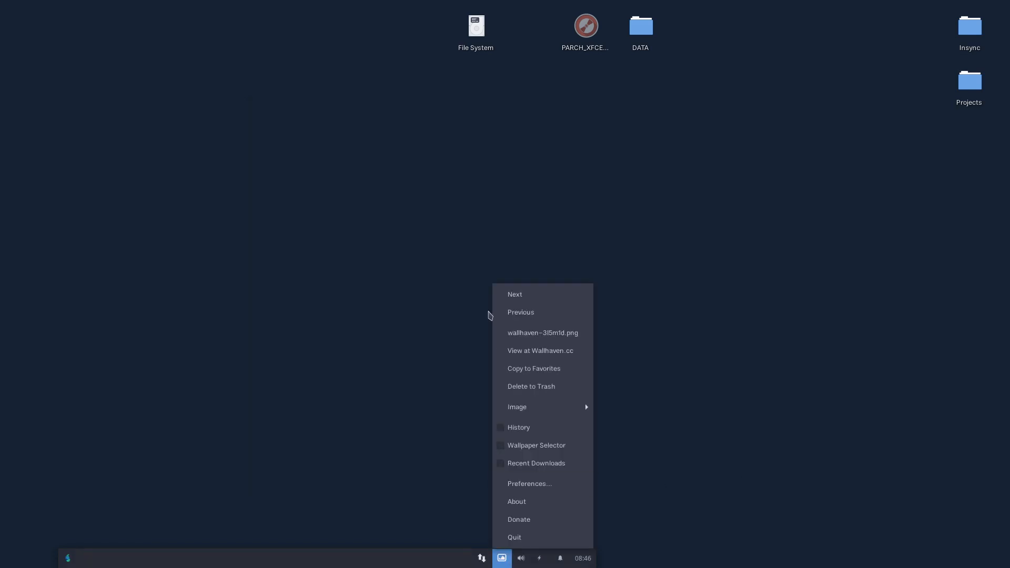
left_click(537, 301)
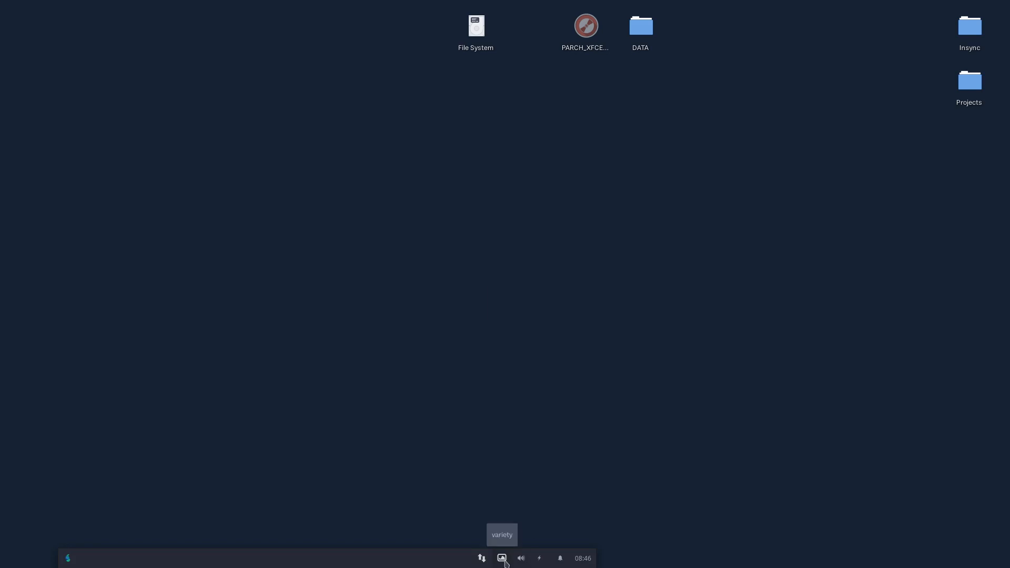
left_click(502, 557)
left_click(526, 302)
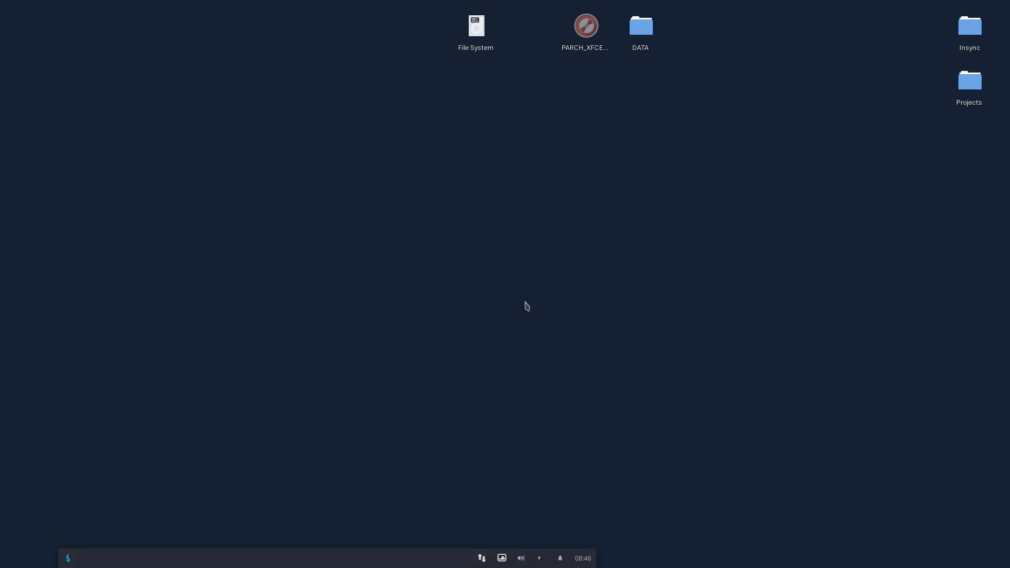
left_click(501, 558)
left_click(551, 451)
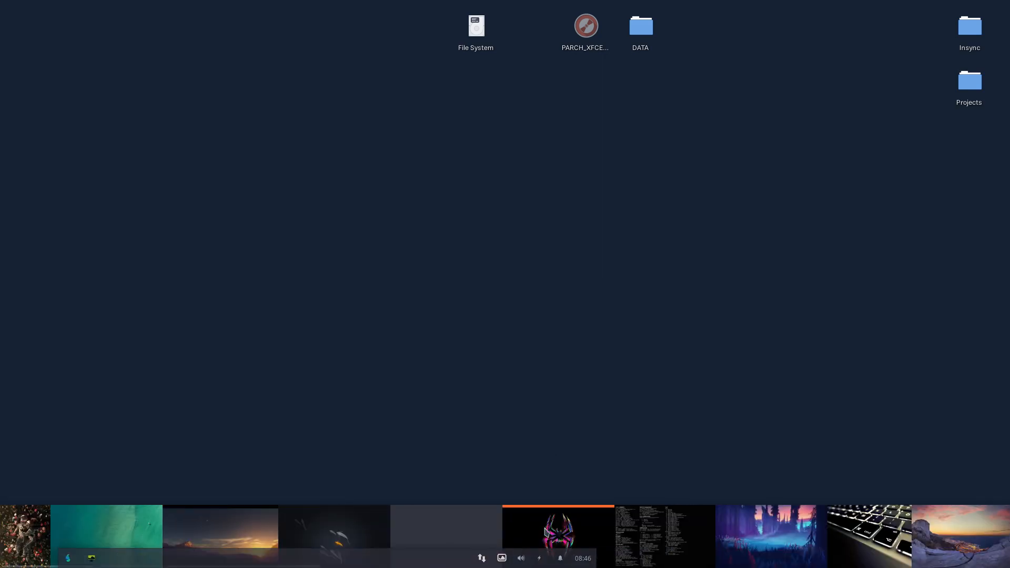
Step: Browse back through the wallpapers in the Variety Wallpaper Selector and close it
scroll(547, 531, "up", 1)
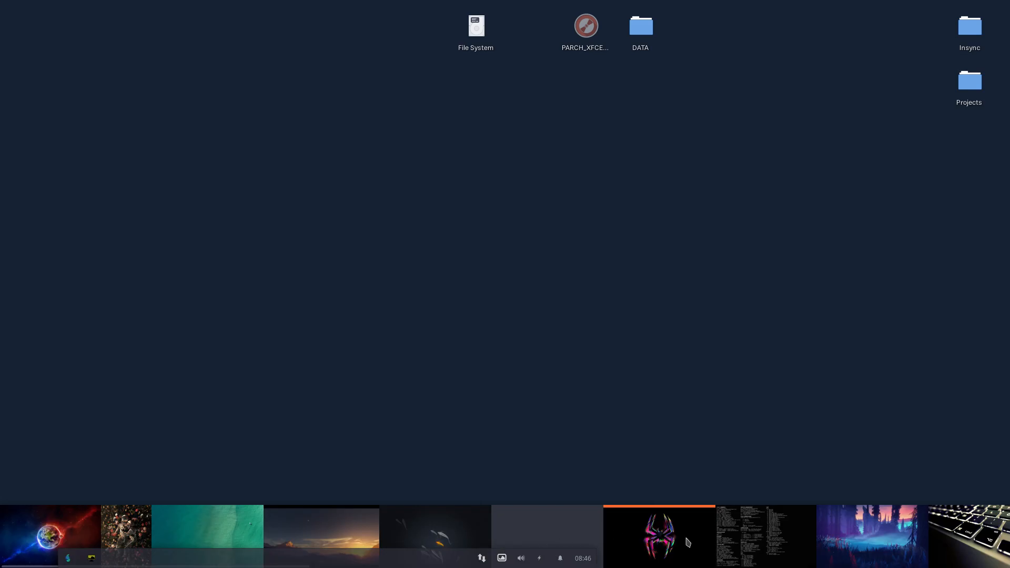
scroll(734, 543, "up", 1)
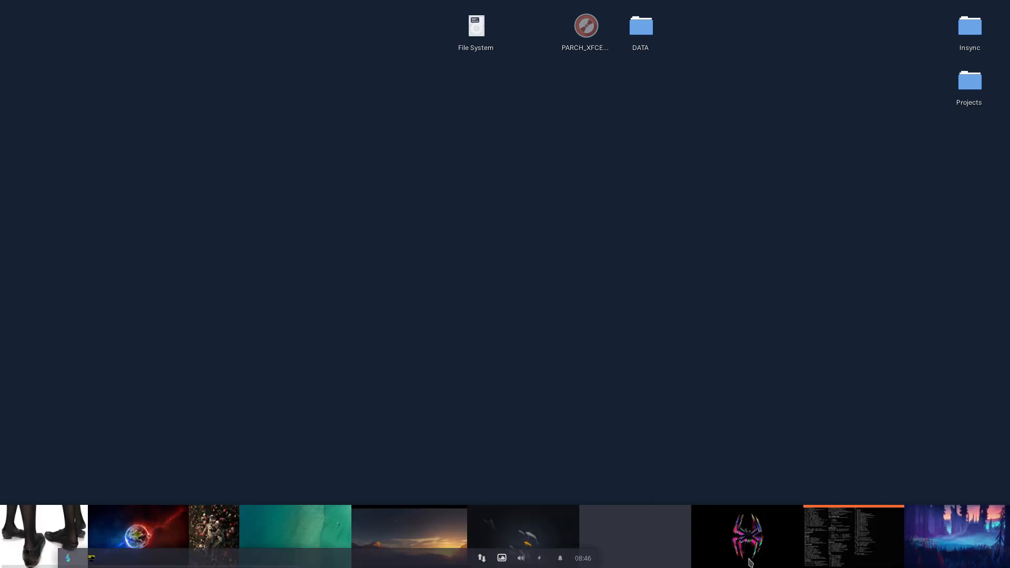
scroll(751, 561, "up", 1)
scroll(502, 562, "up", 1)
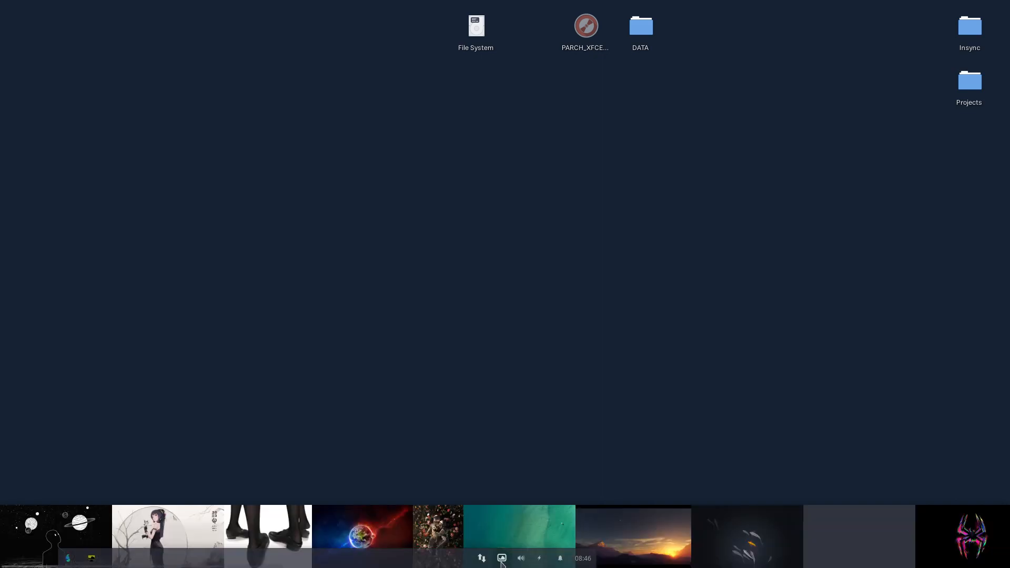
scroll(246, 549, "up", 1)
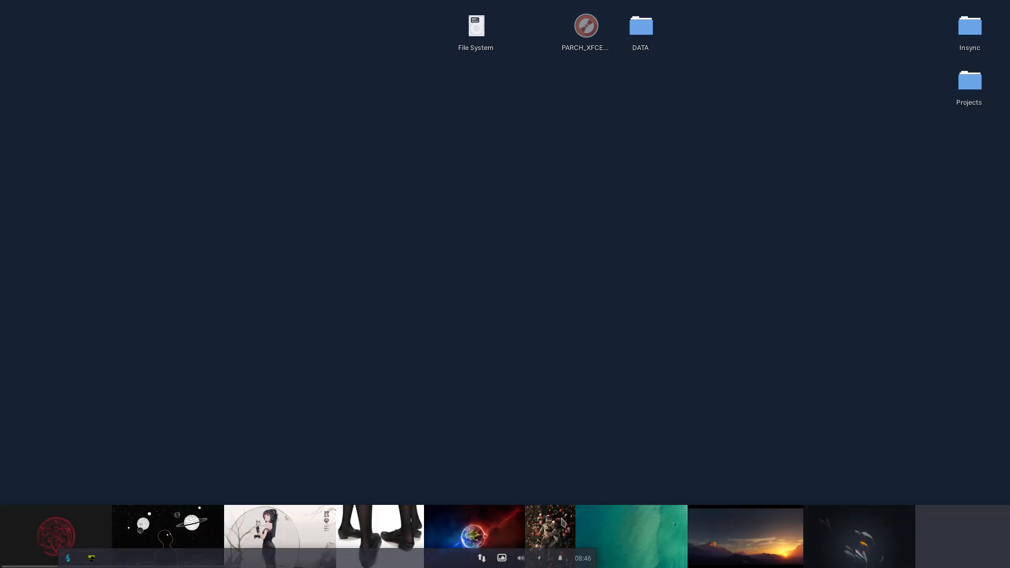
right_click(618, 529)
left_click(642, 525)
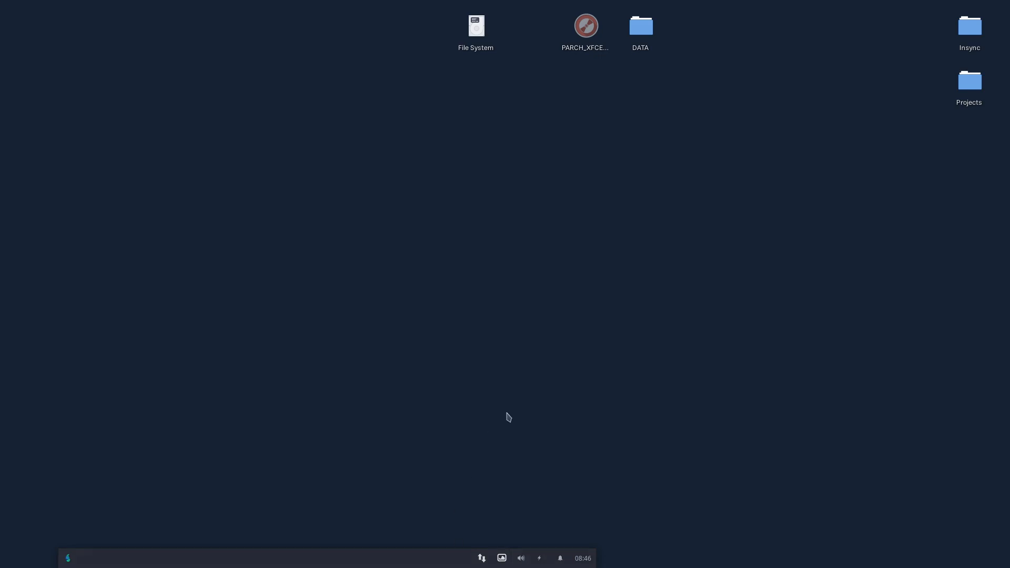
Step: Try to install arcolinux-variety-autostart-git and arcolinux-variety-git with pacman in a new terminal, authenticating with the account password
key("ctrl+alt+t")
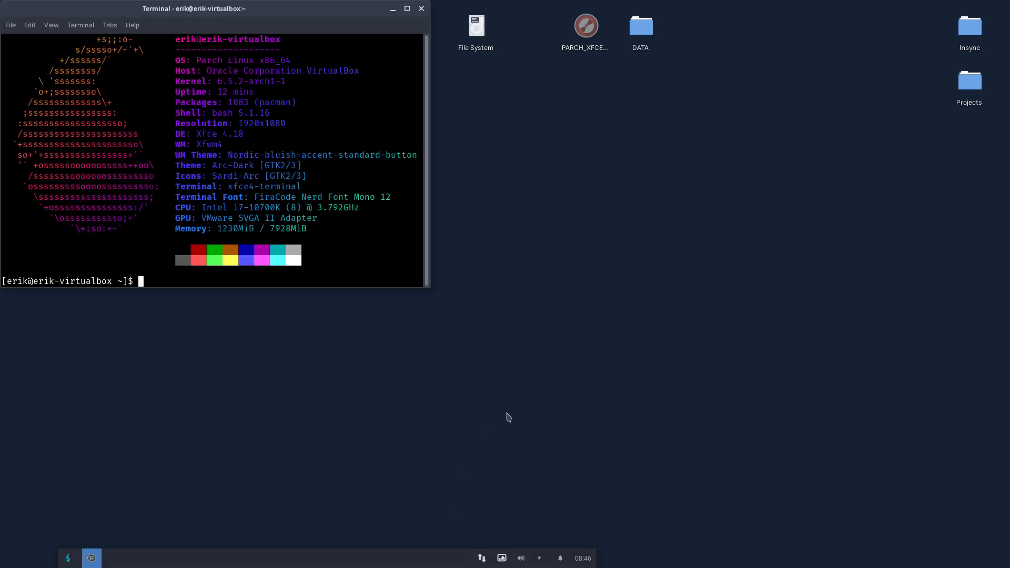
type("sudo pacman -S arcolinux-variety-")
key("Tab")
key("Tab")
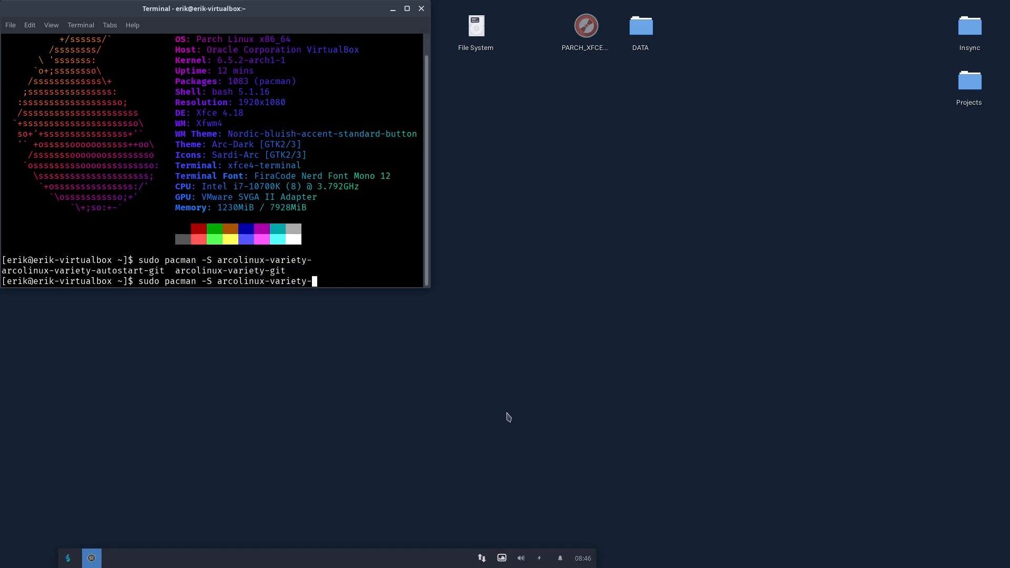
type("au")
key("Tab")
type("arcolinux")
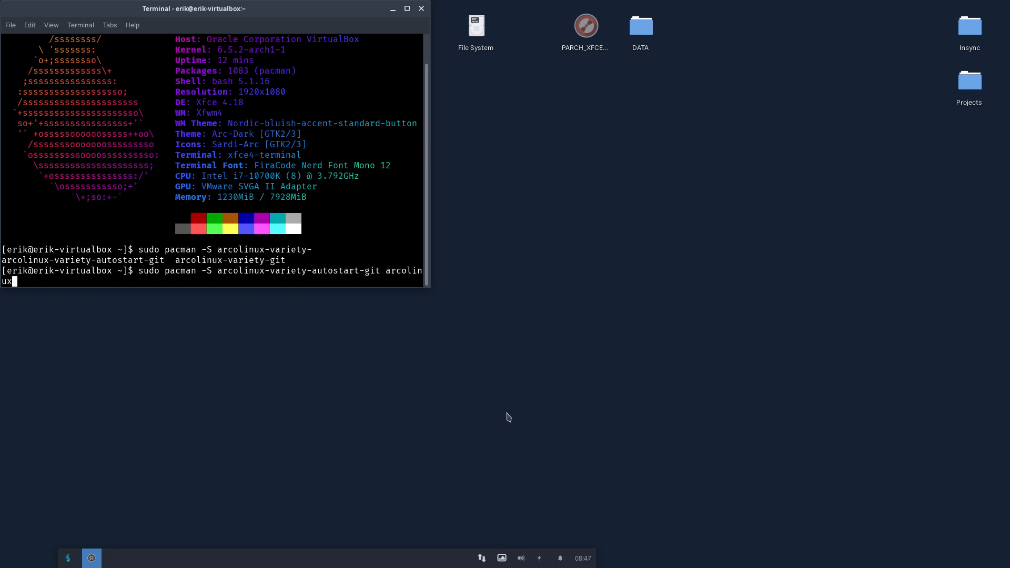
type("-variety-g")
key("Tab")
key("Return")
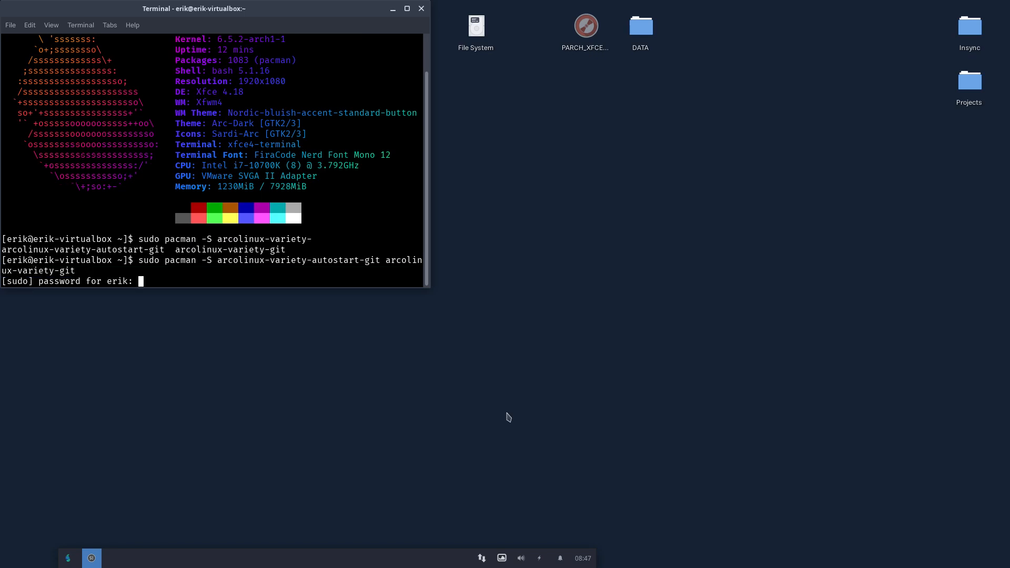
key("Return")
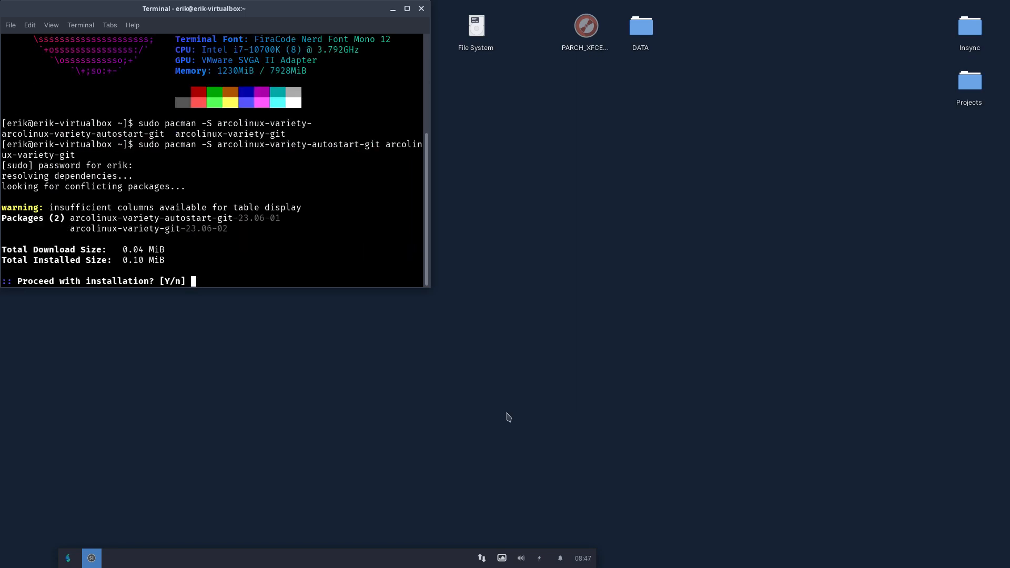
key("Return")
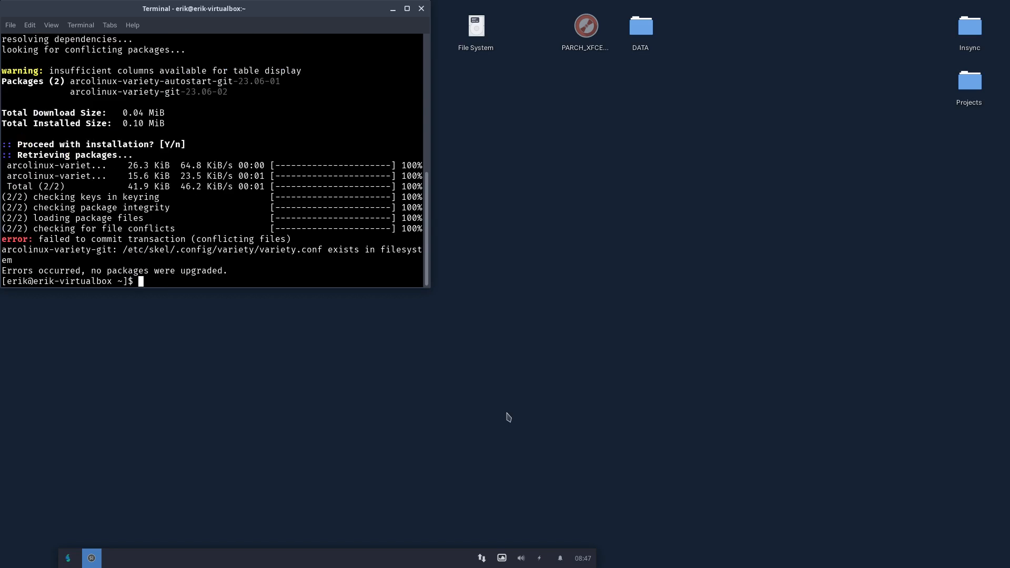
Step: Remove the conflicting file /etc/skel/.config/variety/variety.conf with sudo
type("sudo rm /etc/skel/.c")
key("Tab")
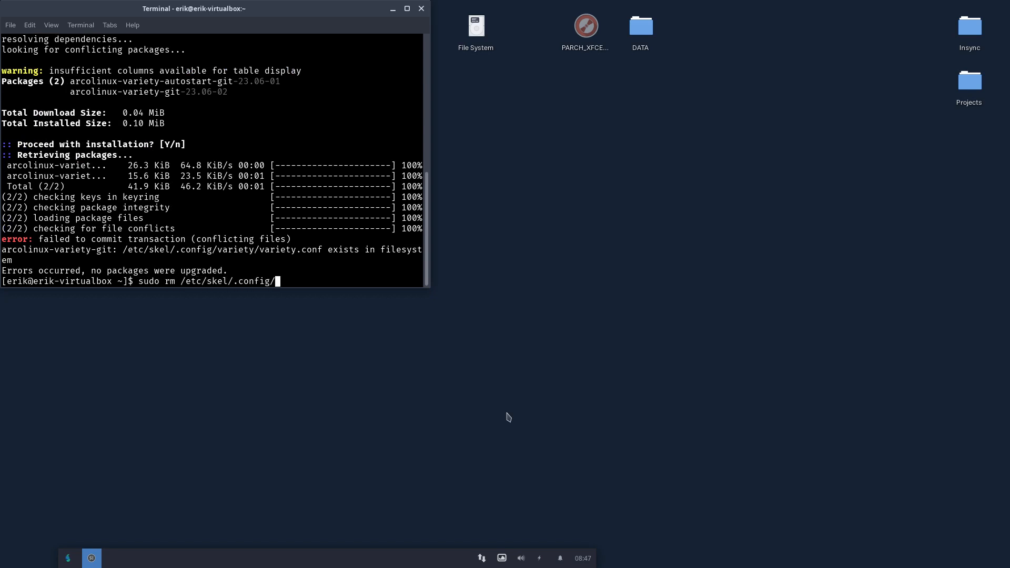
type("var")
key("Tab")
type("vari")
key("Tab")
key("Return")
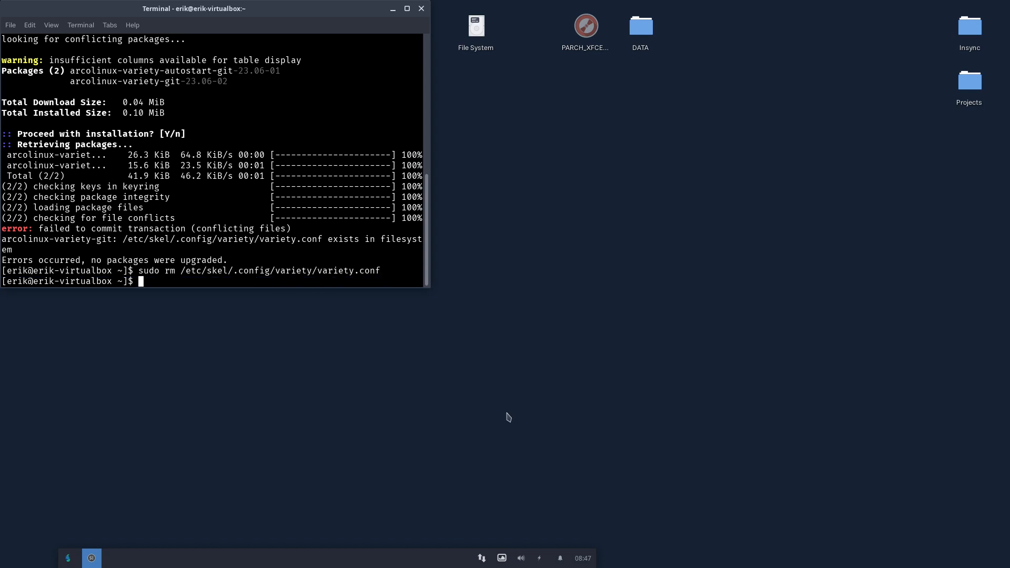
Step: Rerun the pacman installation of arcolinux-variety-autostart-git and arcolinux-variety-git and accept it
key("Up")
key("Up")
key("Return")
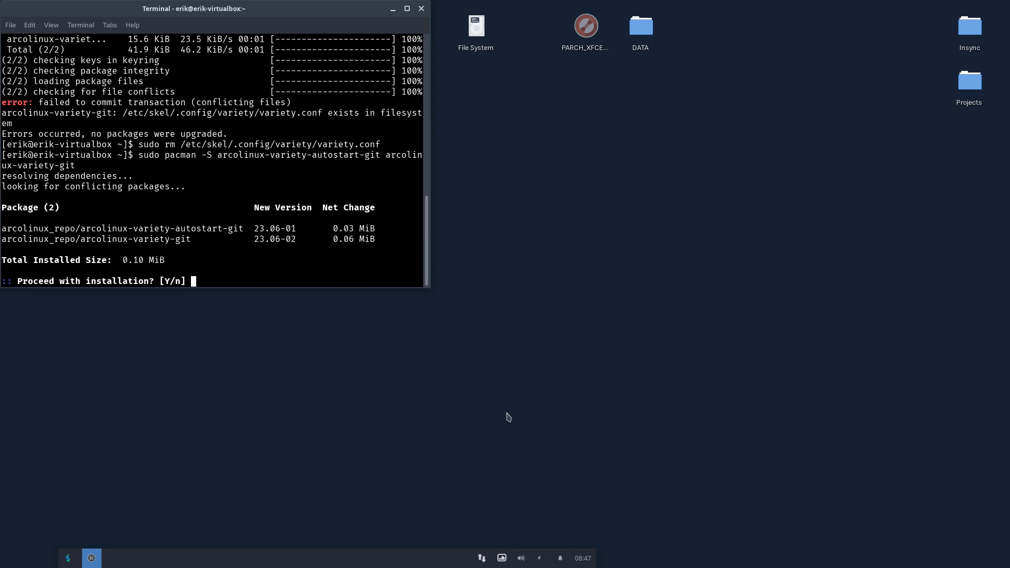
key("Return")
Step: Run the skel command and answer y to overwrite the home .config with the files from /etc/skel
type("skel")
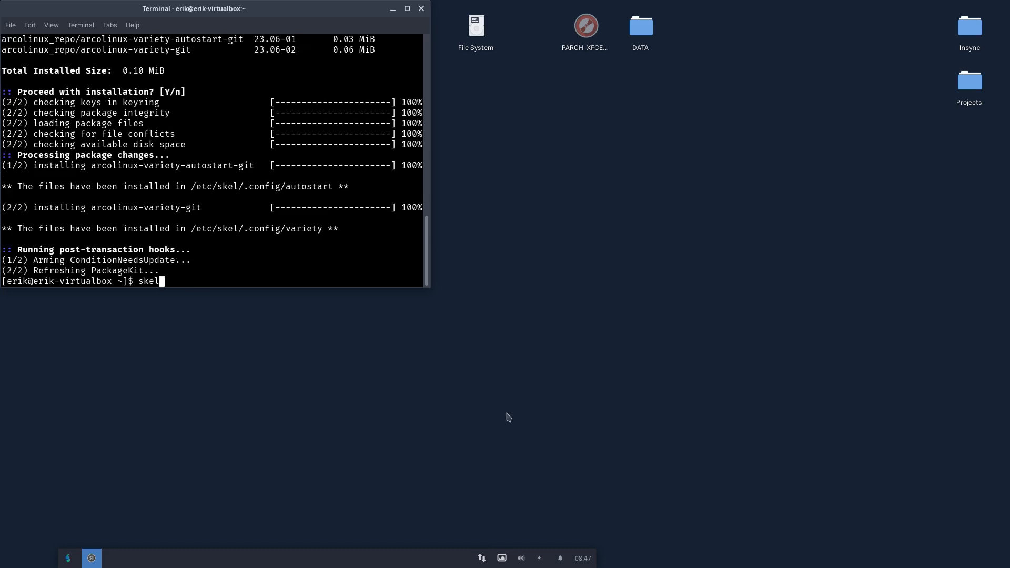
key("Return")
type("y")
key("Return")
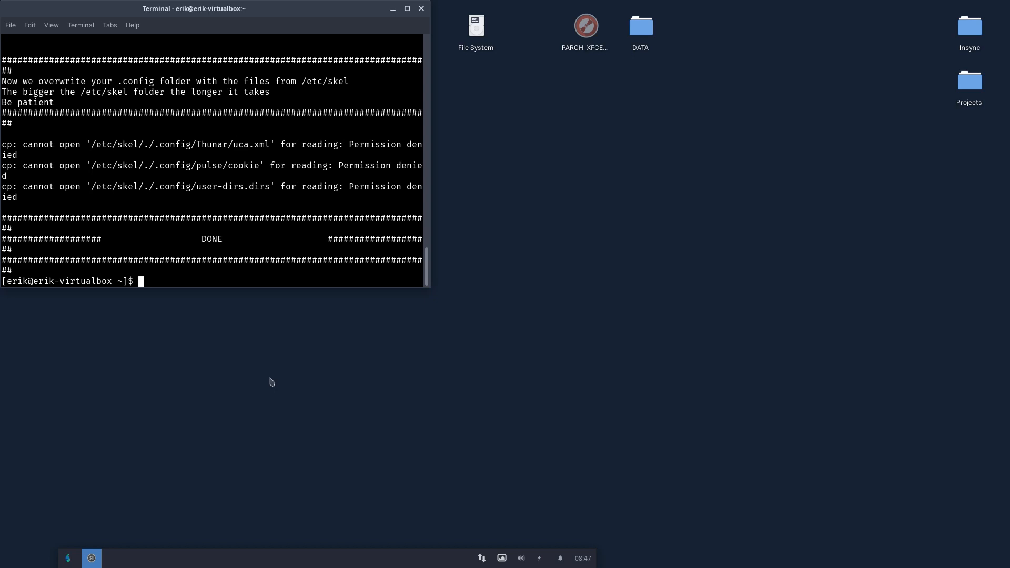
Step: Log out of the Xfce session and log back in with the account password
type("x")
key("BackSpace")
type("s")
key("BackSpace")
left_click(69, 558)
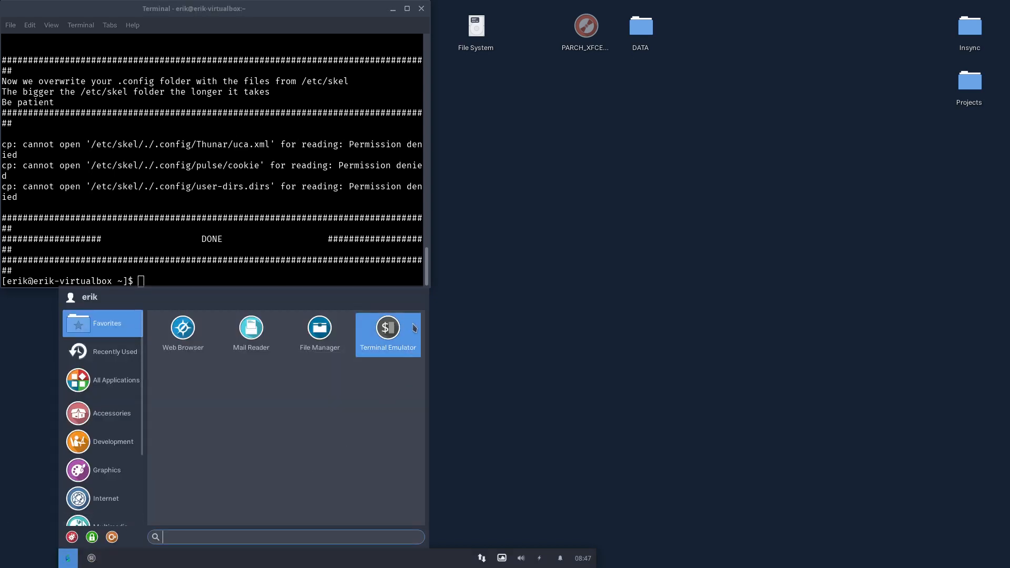
left_click(111, 536)
left_click(462, 248)
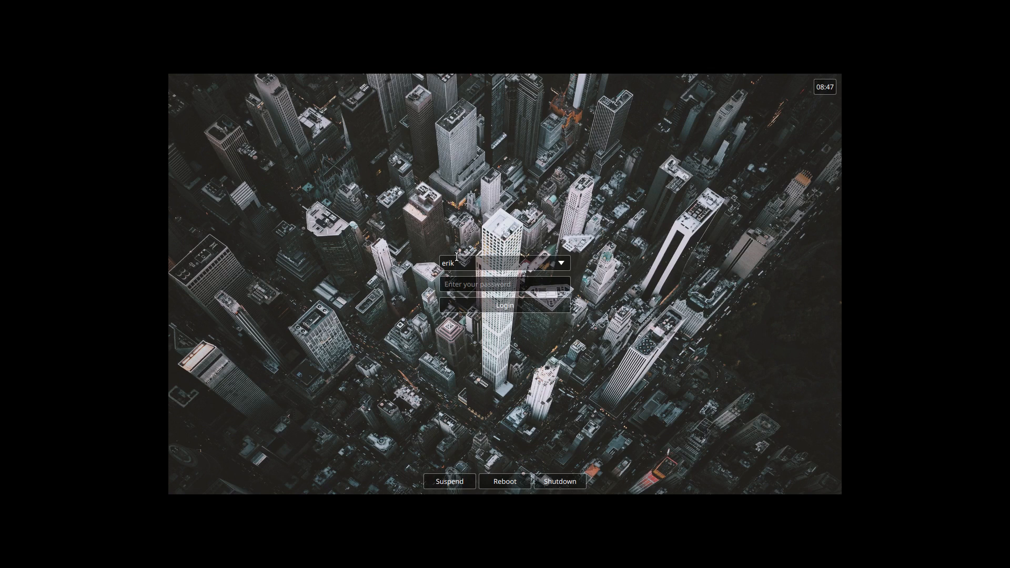
type("****")
key("Return")
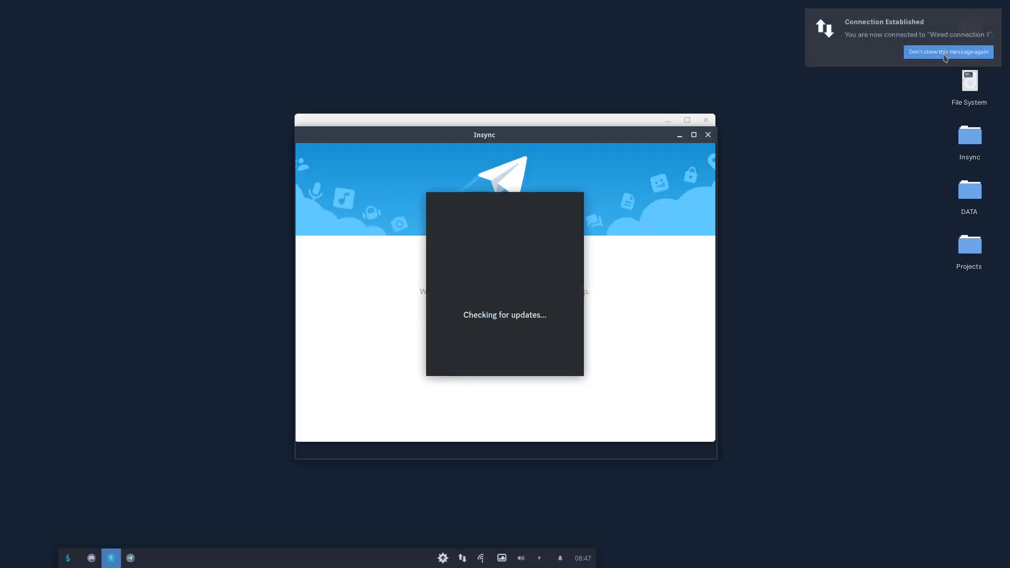
Step: Close the Insync, Telegram and Discord windows and switch to the next wallpaper in Variety
left_click(709, 136)
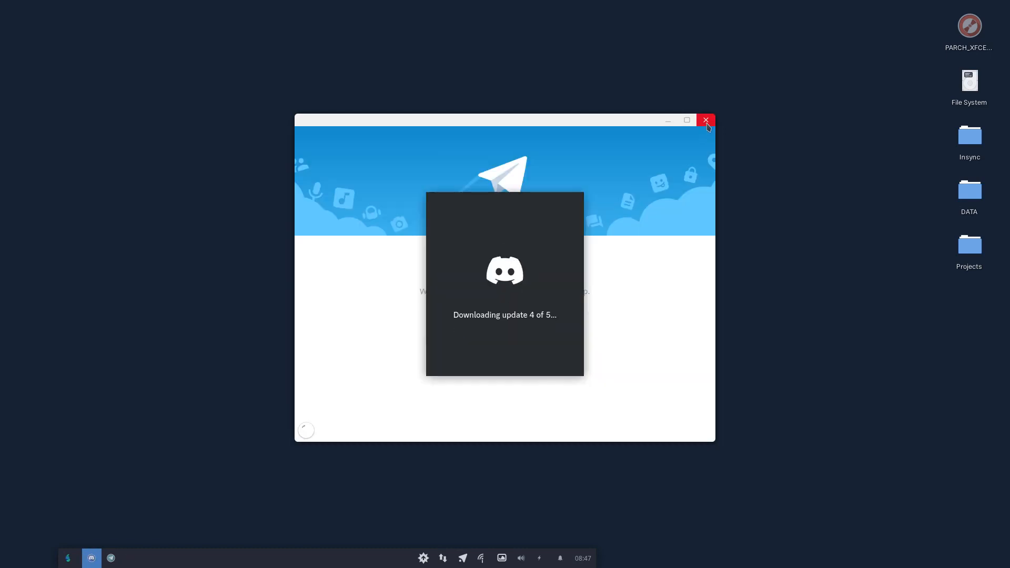
left_click(706, 119)
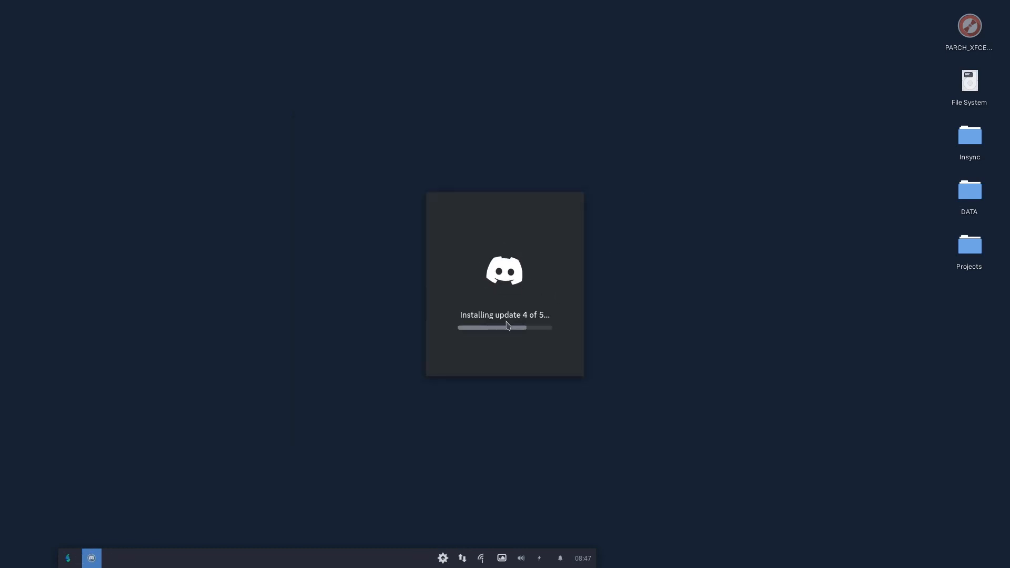
left_click(509, 562)
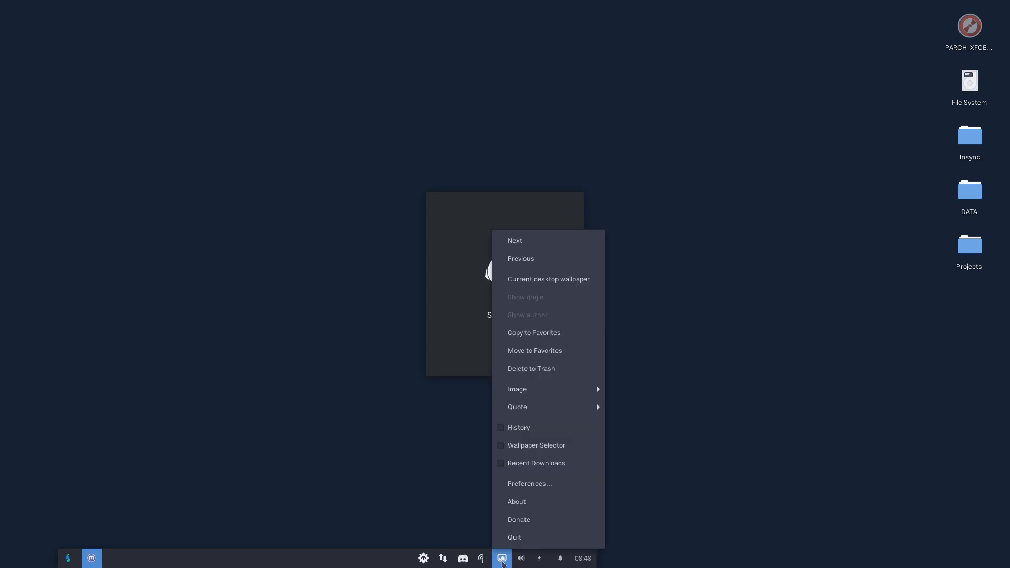
left_click(536, 247)
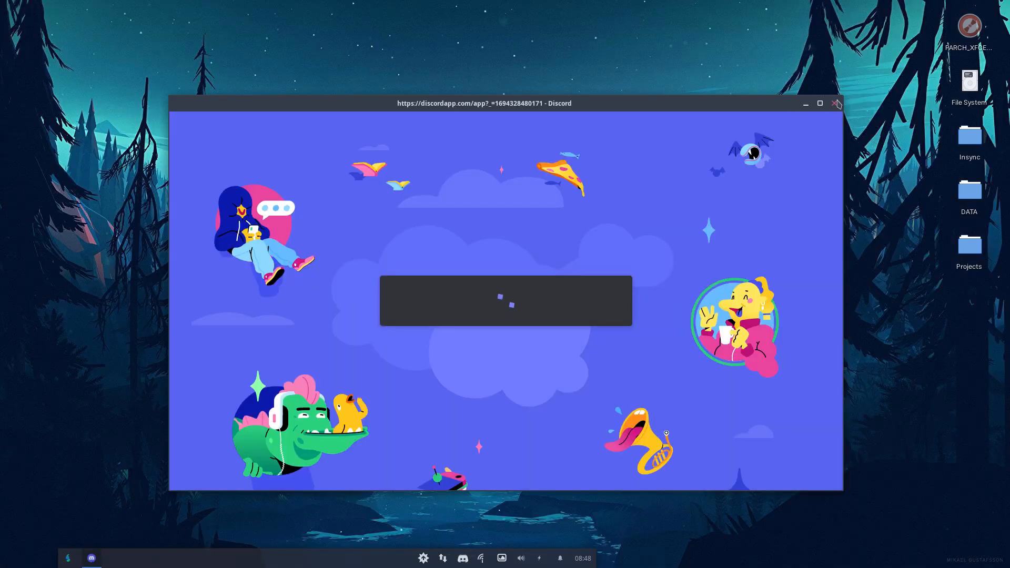
left_click(835, 103)
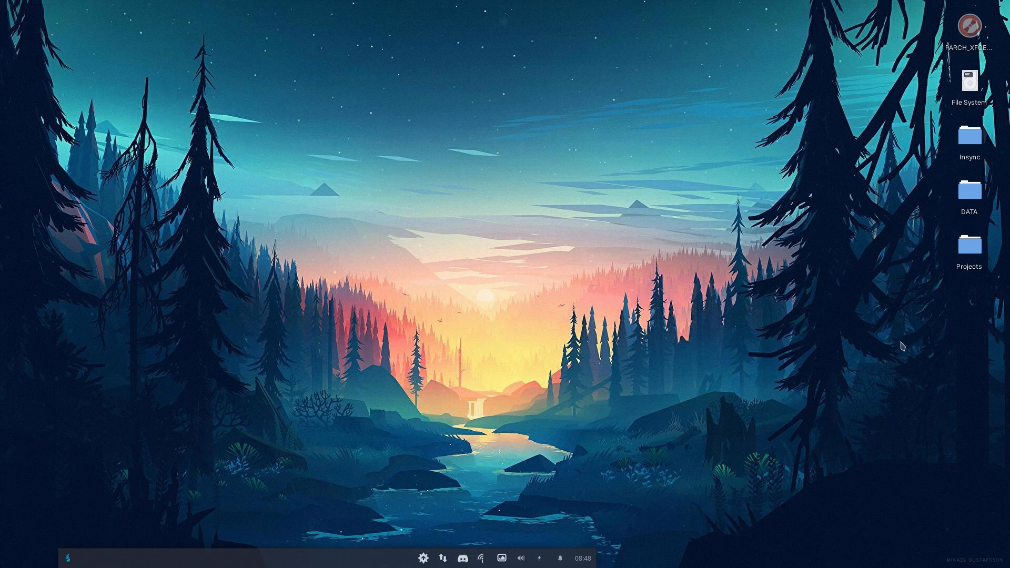
Step: Turn off the File System and Removable Devices default icons in the desktop settings and close the dialog
right_click(459, 229)
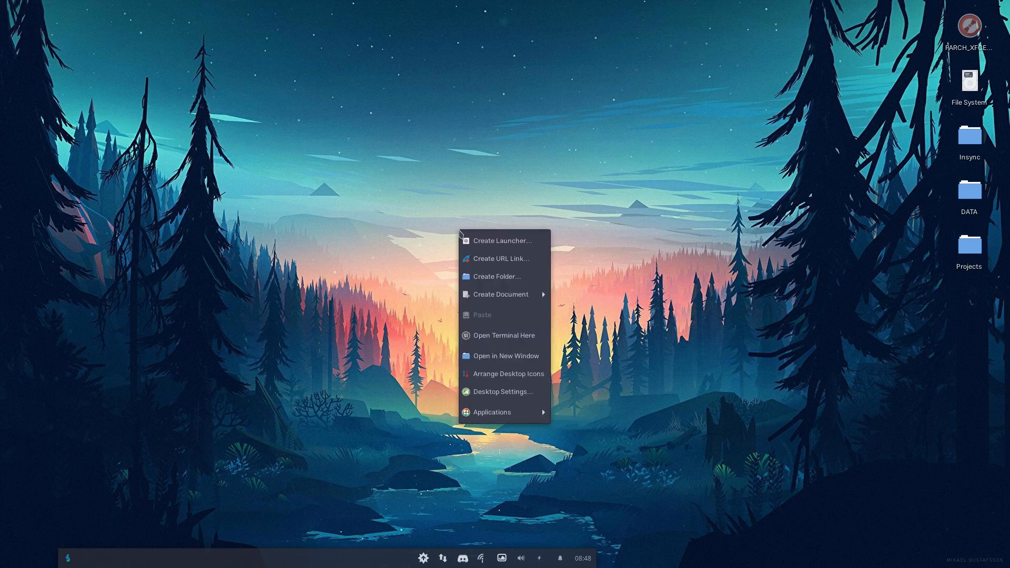
left_click(520, 391)
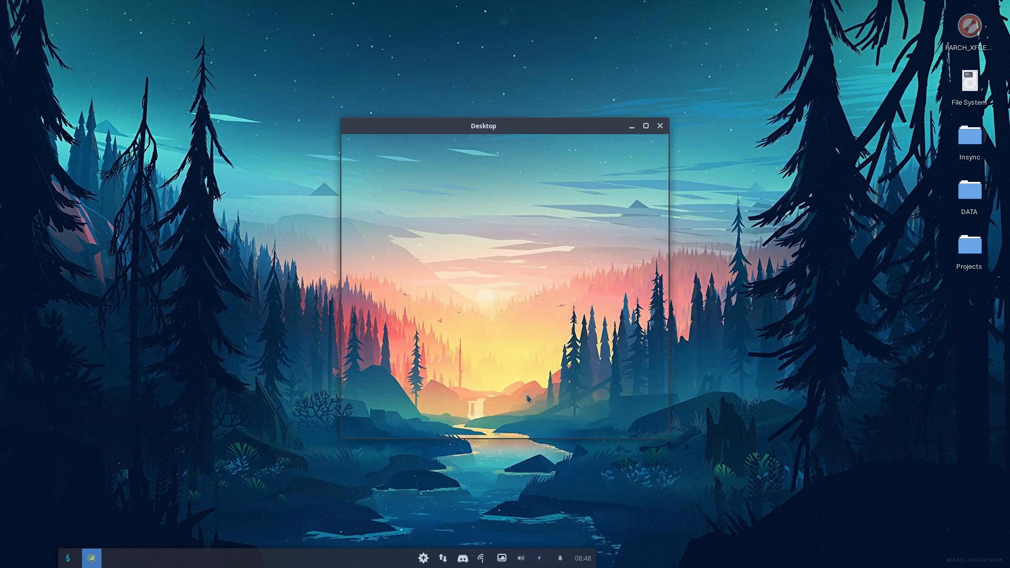
left_click(442, 148)
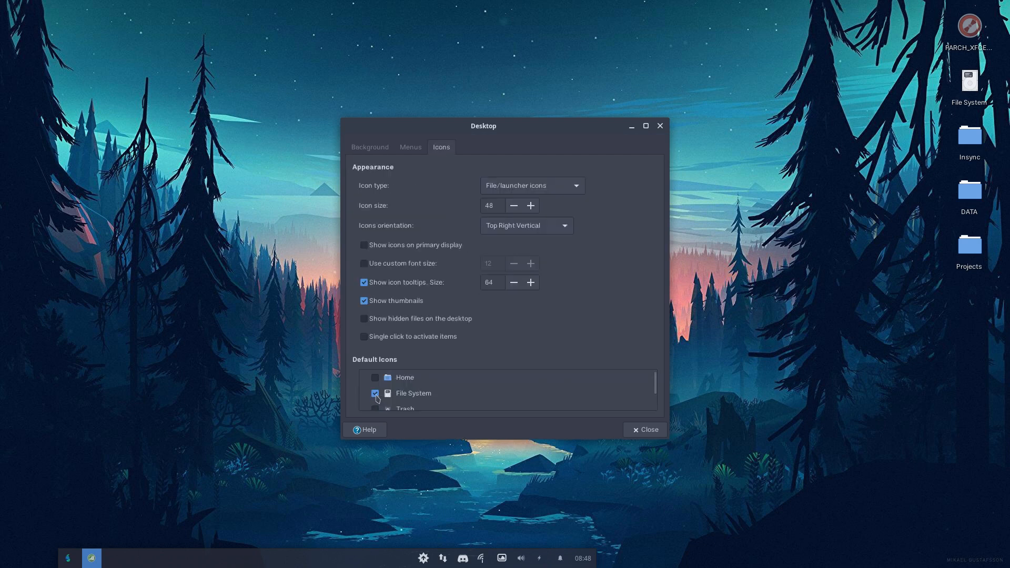
left_click(375, 393)
scroll(484, 389, "down", 1)
left_click(375, 403)
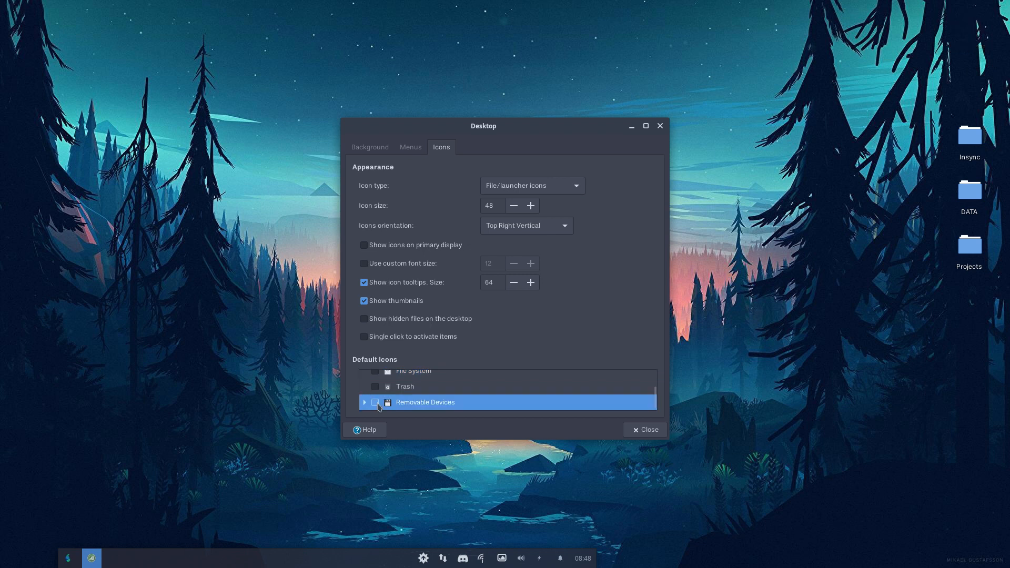
scroll(374, 384, "up", 1)
scroll(375, 383, "down", 1)
scroll(375, 383, "up", 1)
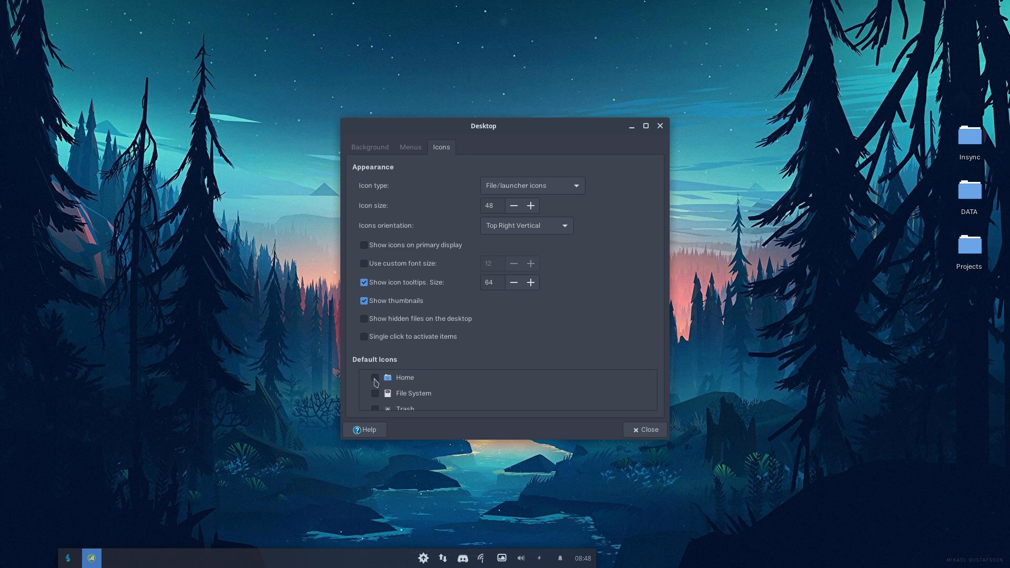
scroll(376, 383, "down", 1)
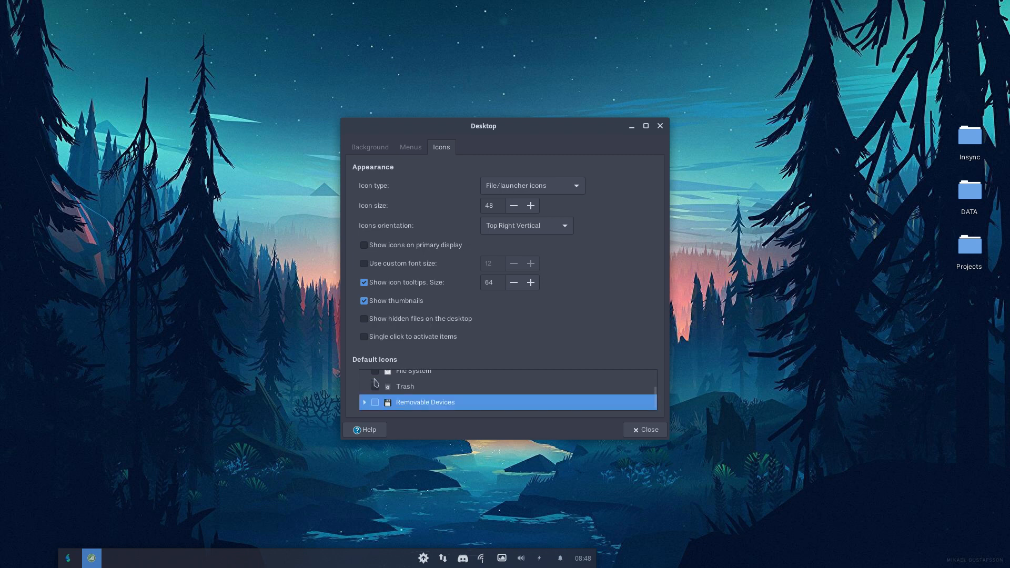
left_click(653, 434)
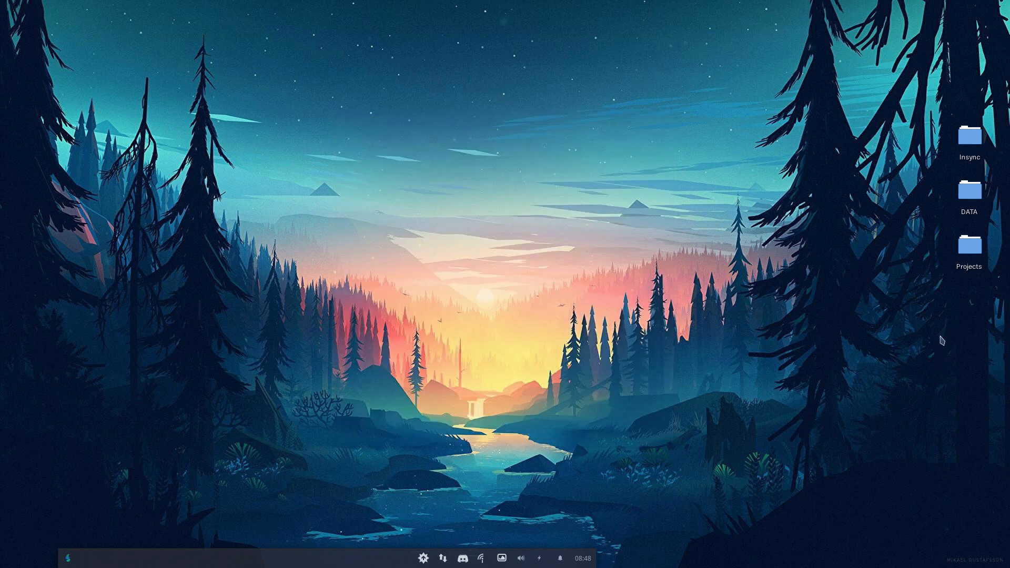
Step: Delete the Insync, DATA and Projects folders from the desktop and open the list of all applications
left_click_drag(944, 336, 1007, 66)
key("Delete")
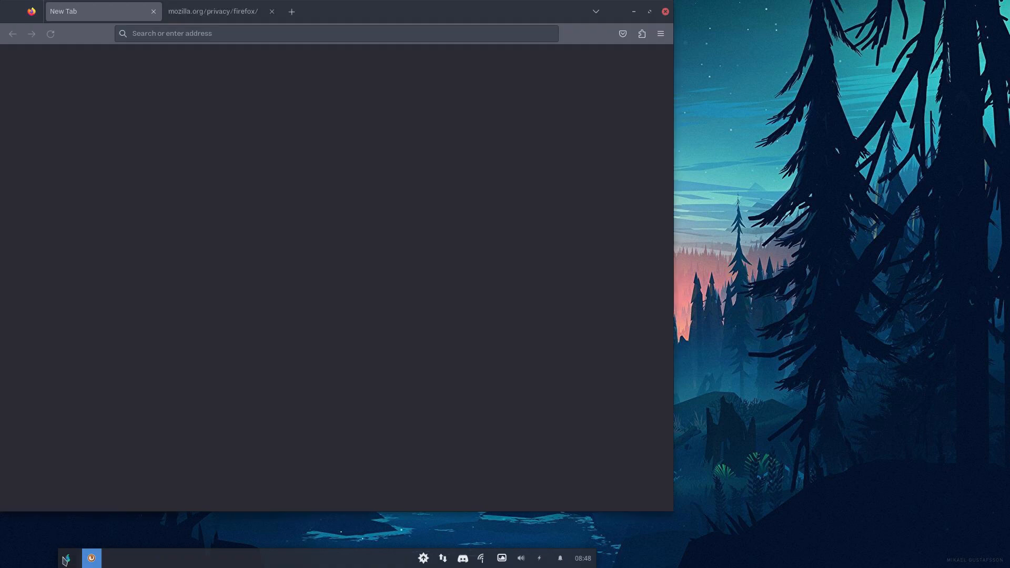
left_click(67, 558)
left_click(104, 380)
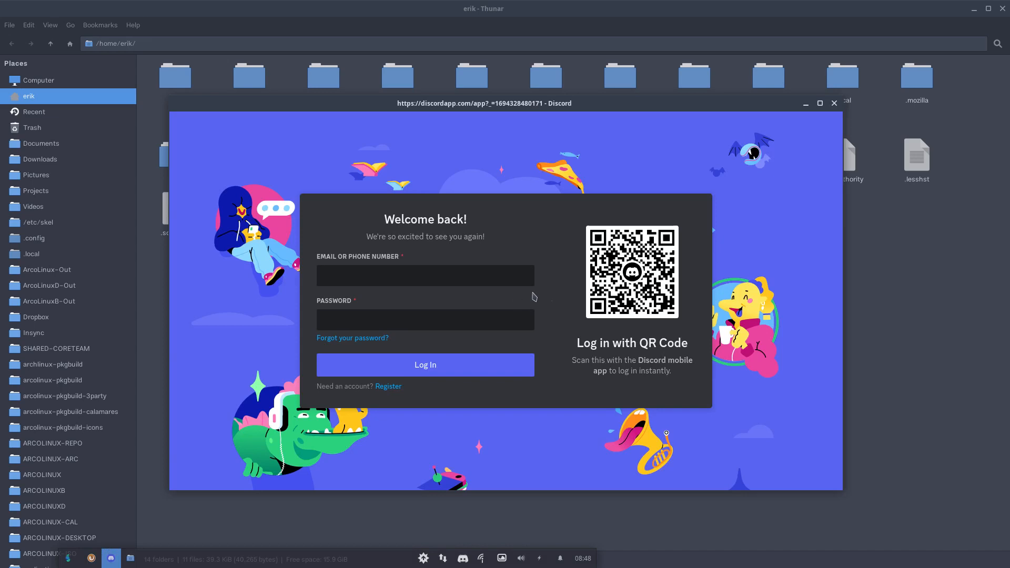
Step: Close the Discord window and turn off the display of hidden files in the home folder
left_click(834, 104)
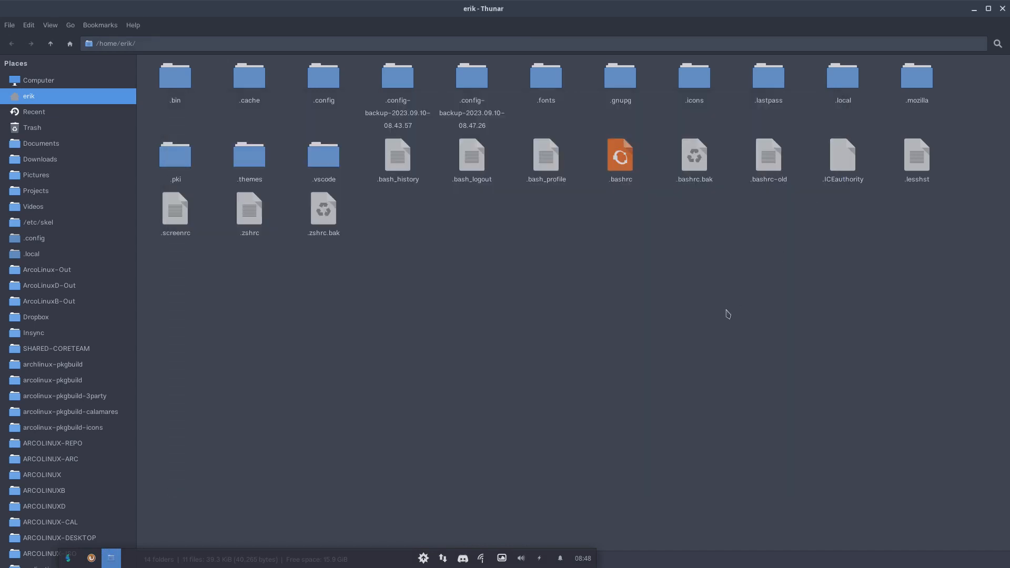
key("ctrl+h")
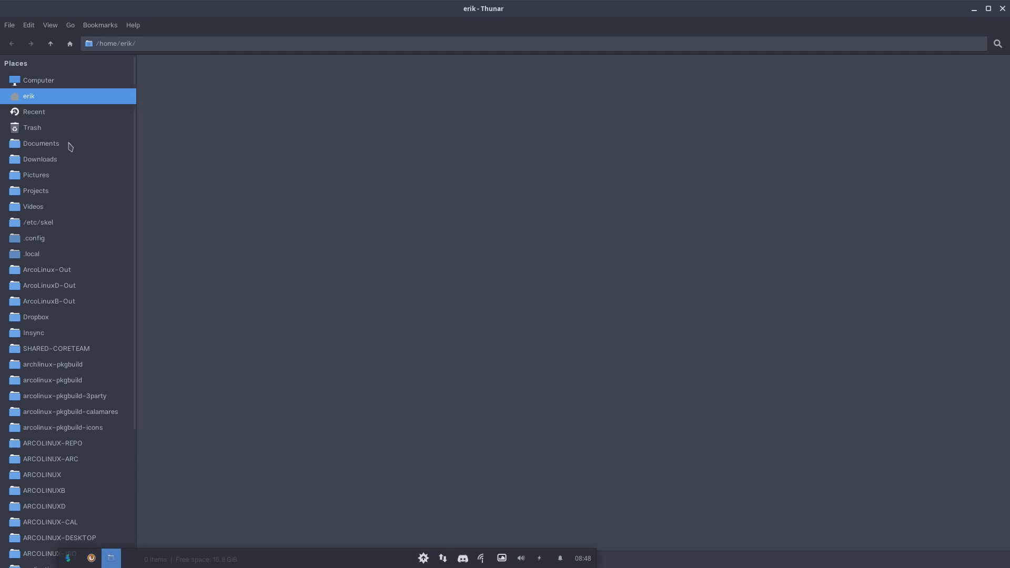
Step: Restore the DATA, Insync and Projects folders from the trash to their original location
left_click(52, 131)
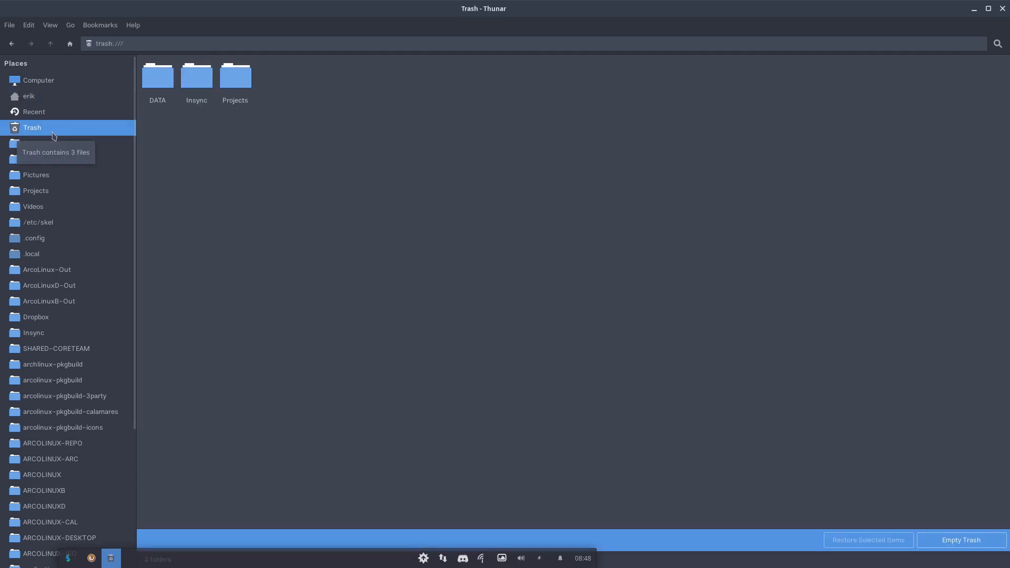
right_click(53, 136)
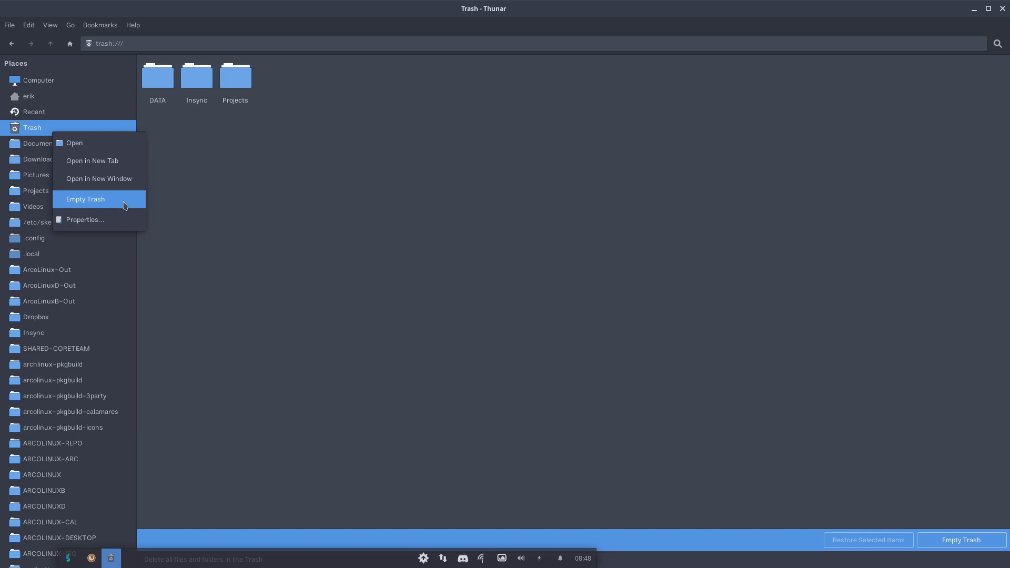
left_click(284, 136)
left_click_drag(146, 116, 311, 86)
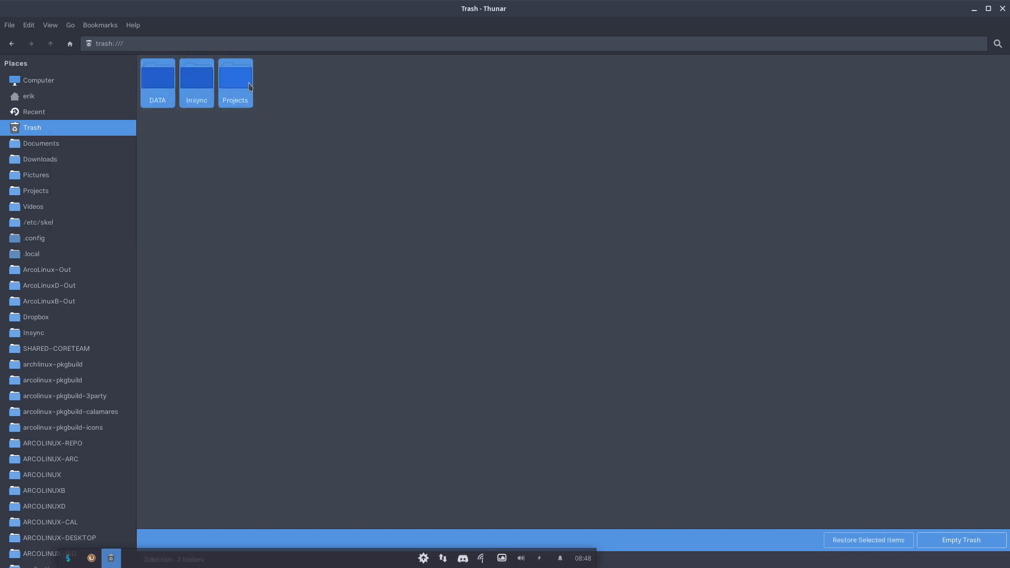
right_click(236, 82)
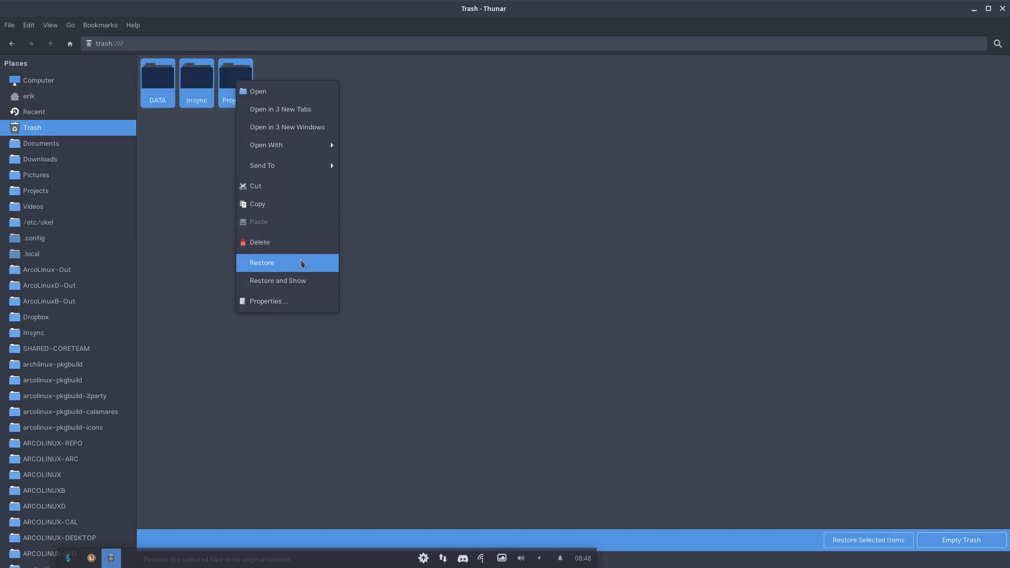
left_click(302, 264)
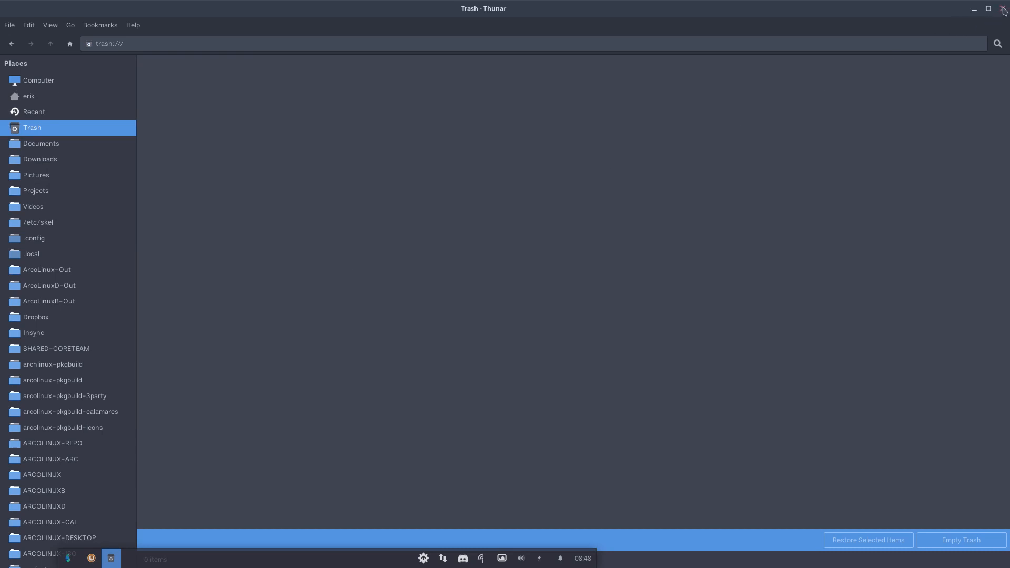
Step: Check the home folder for the restored folders and close the file manager and the browser window showing Discord
left_click(130, 96)
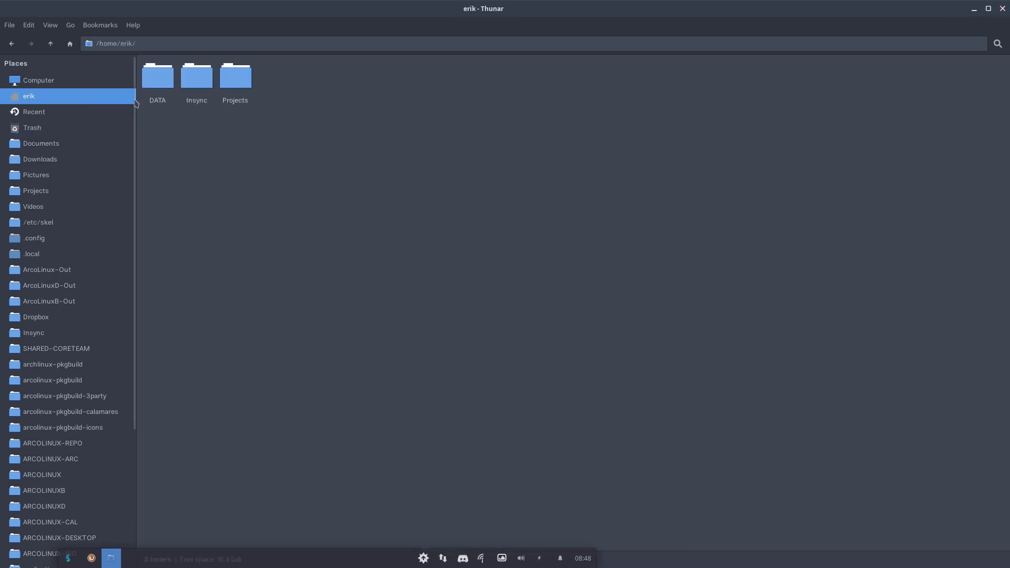
left_click(1002, 9)
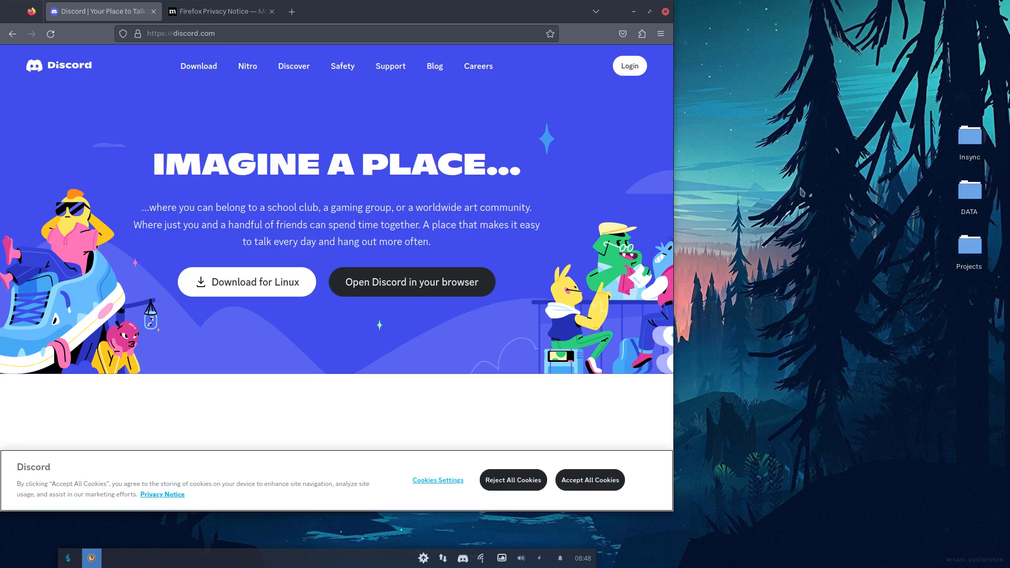
left_click(665, 12)
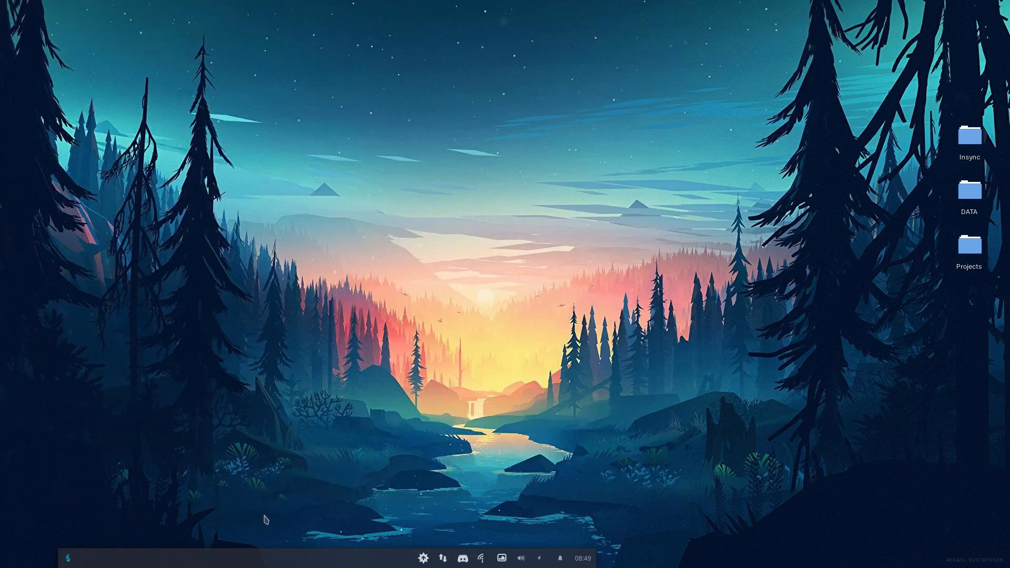
Step: Open the arcolinux-nemesis folder inside DATA in the file manager
left_click(67, 560)
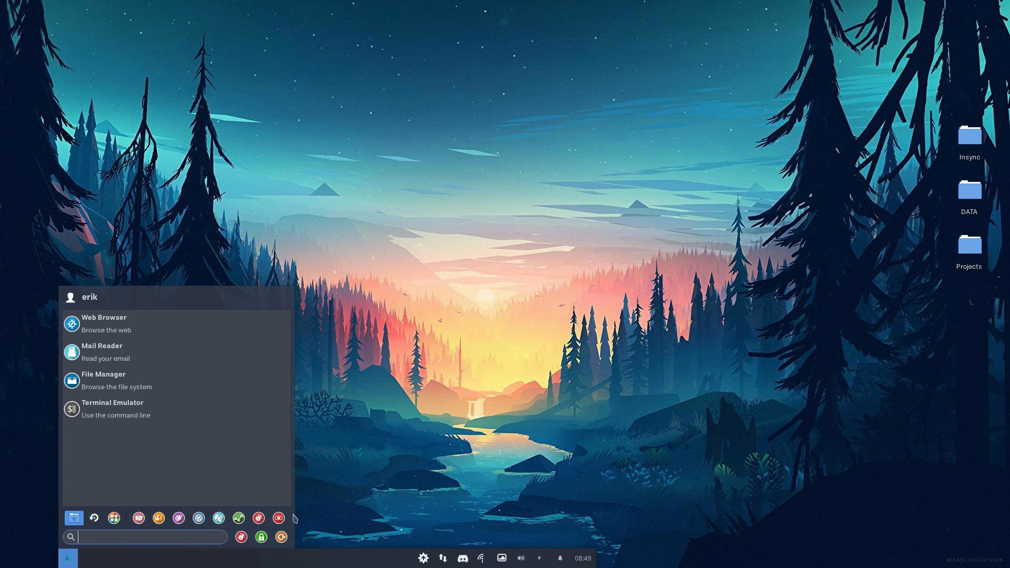
left_click(428, 445)
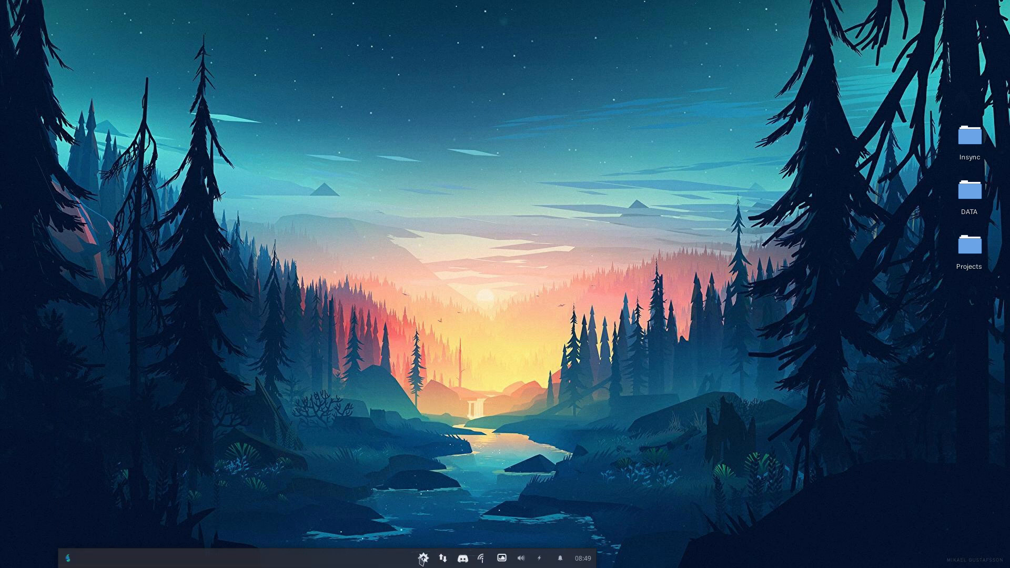
left_click(69, 559)
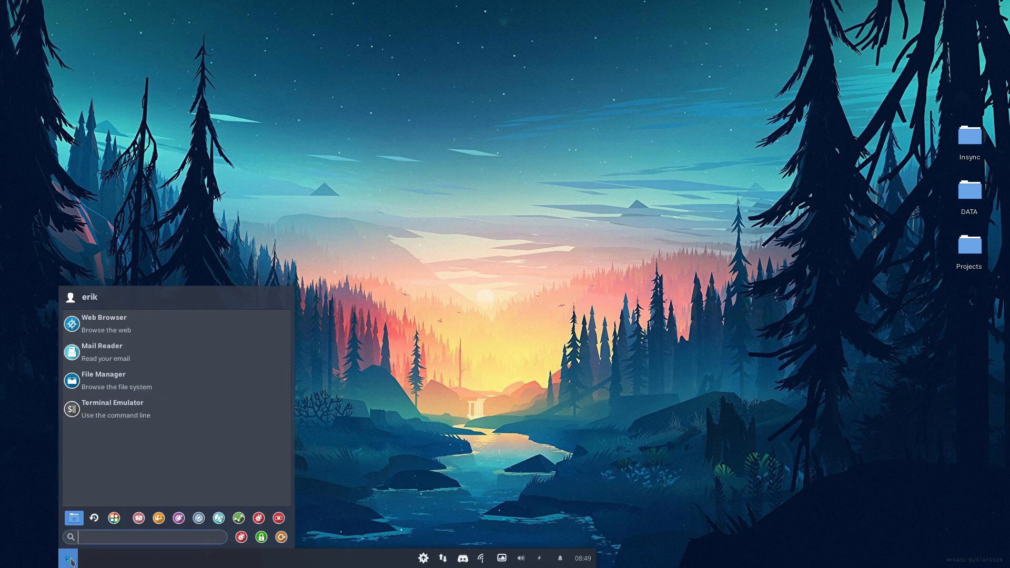
left_click(117, 382)
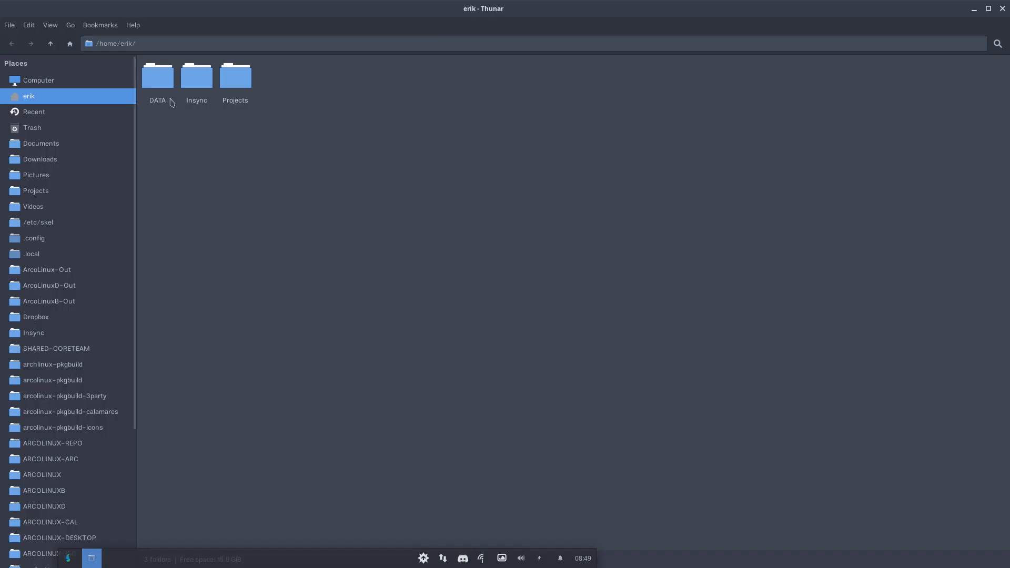
left_click(169, 74)
double_click(170, 74)
double_click(169, 77)
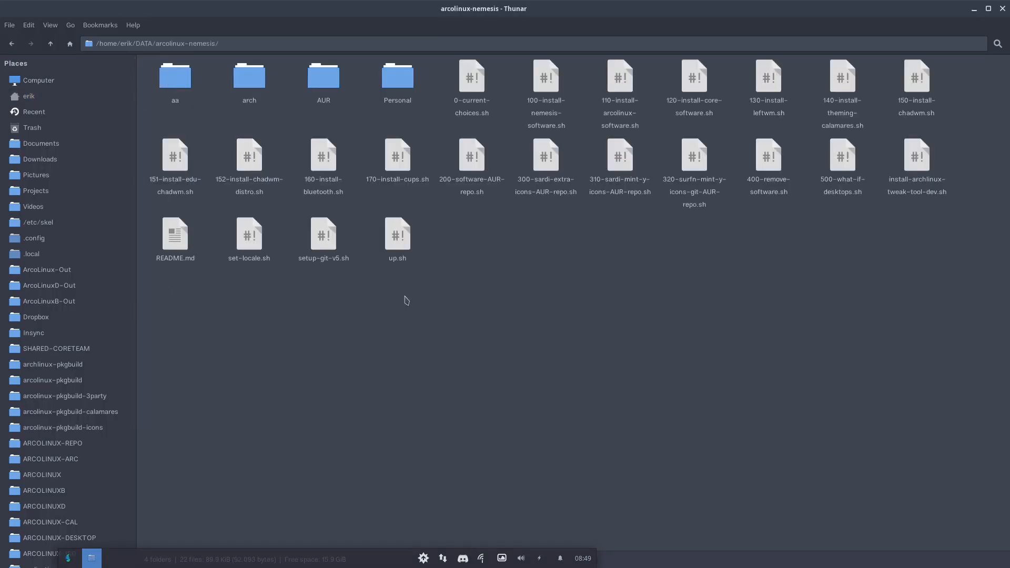
Step: Run ./0-current-choices.sh in a terminal in the arcolinux-nemesis folder, declining Chadwm with n and entering the sudo password
right_click(445, 331)
left_click(518, 401)
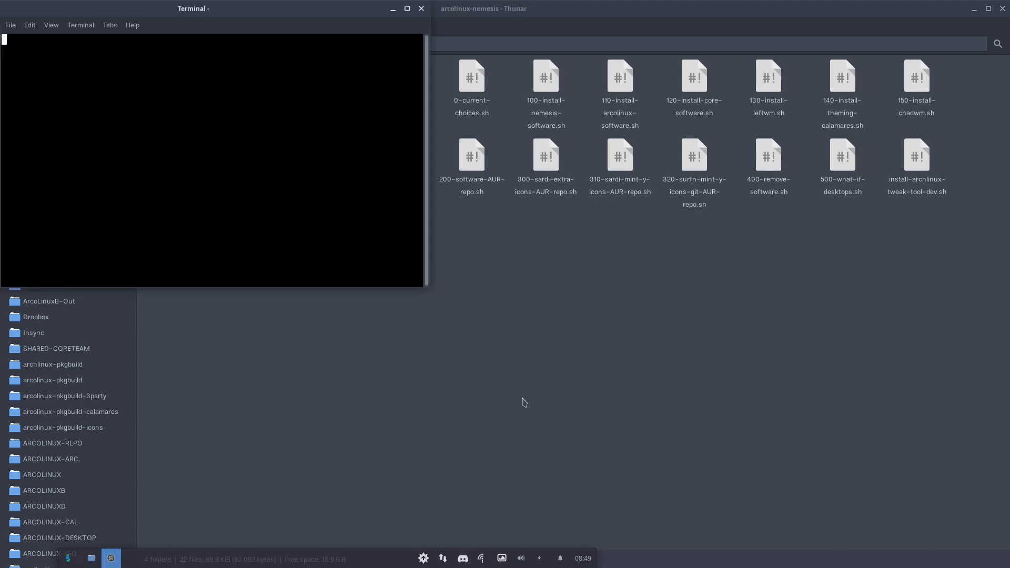
type("./0")
key("Tab")
key("Return")
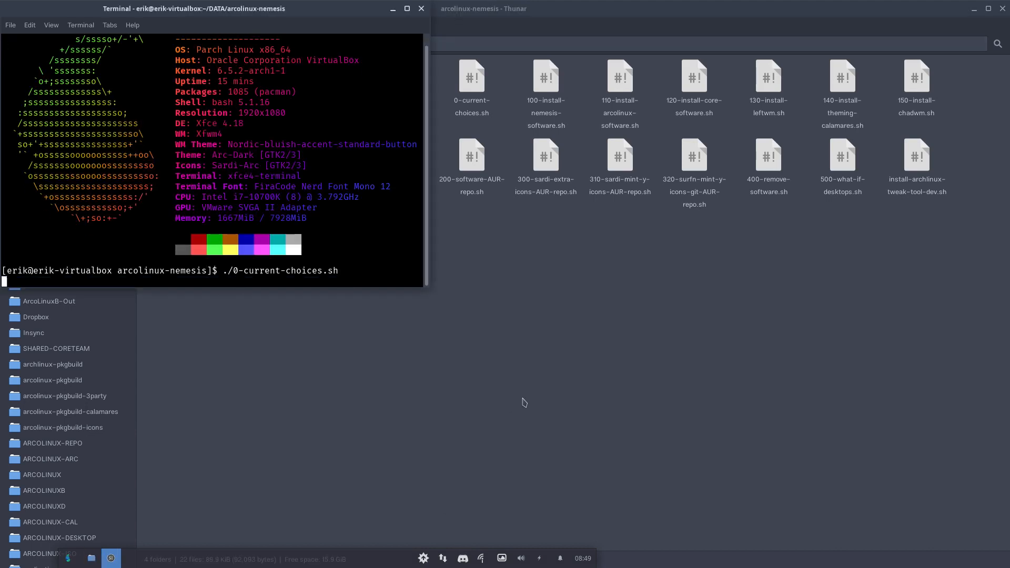
type("n")
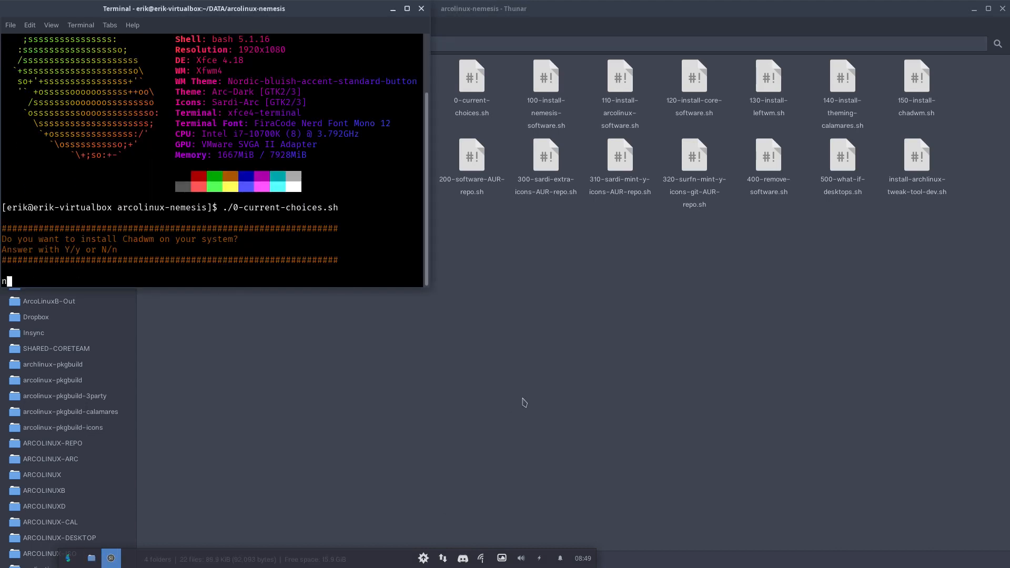
key("Return")
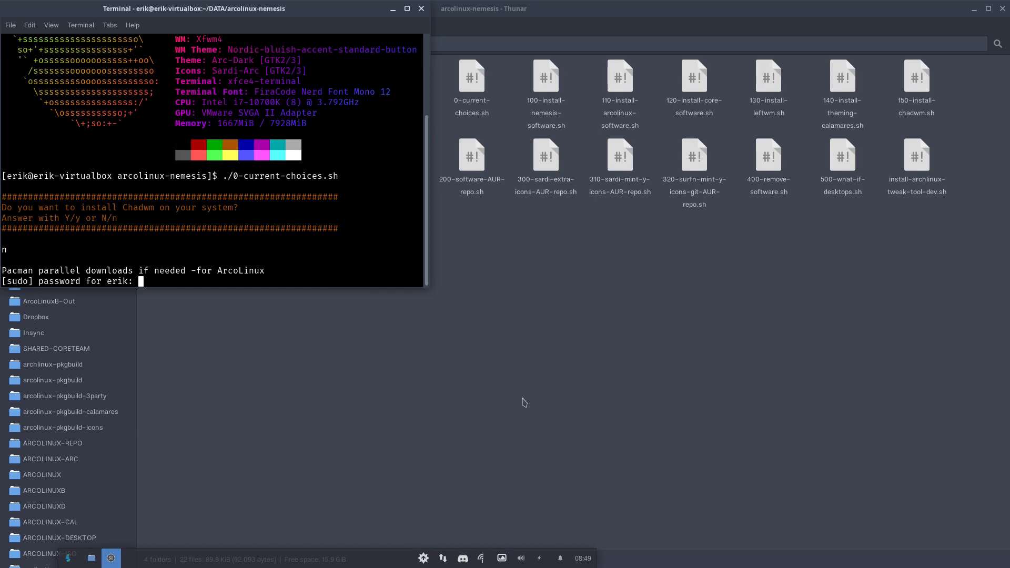
key("Return")
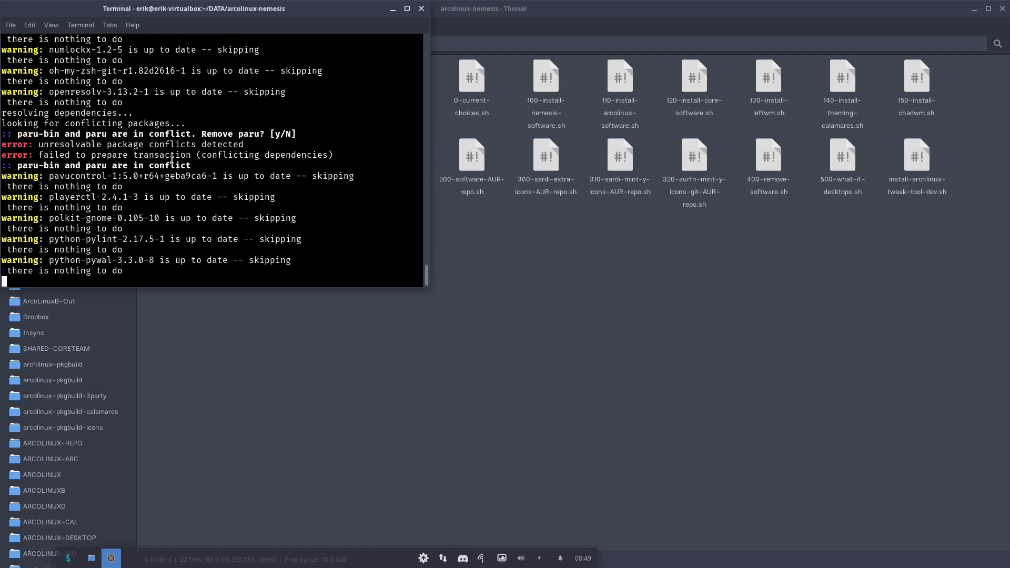
Step: Examine the script's output for the package installation and the setfont and mkinitcpio changes
scroll(194, 205, "up", 2)
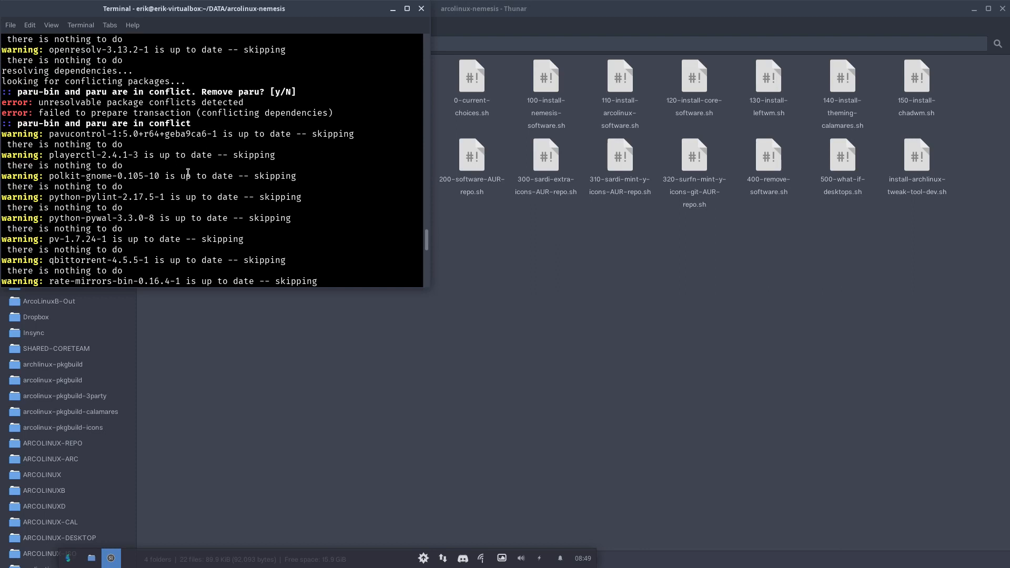
scroll(188, 172, "down", 10)
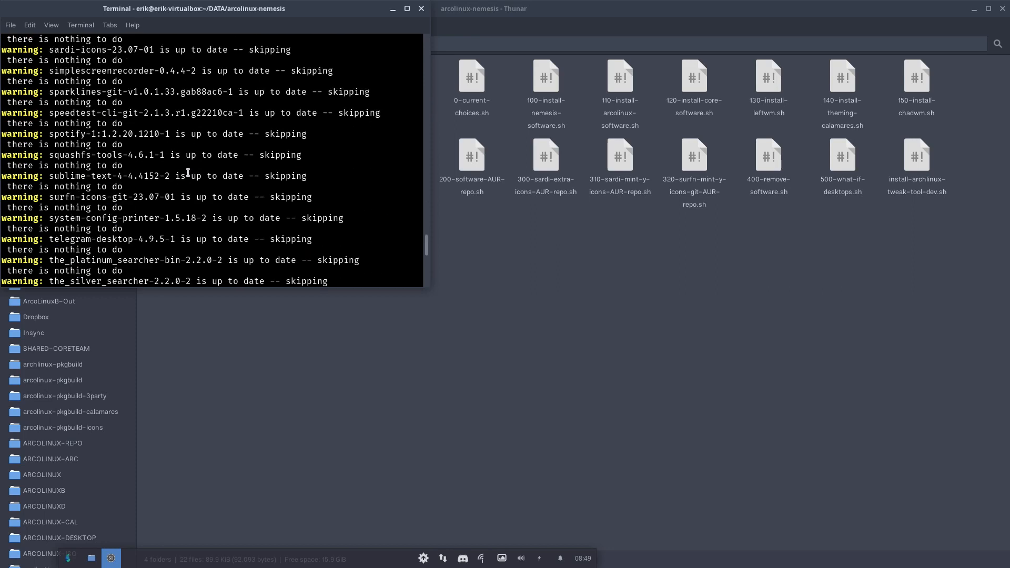
scroll(187, 173, "down", 20)
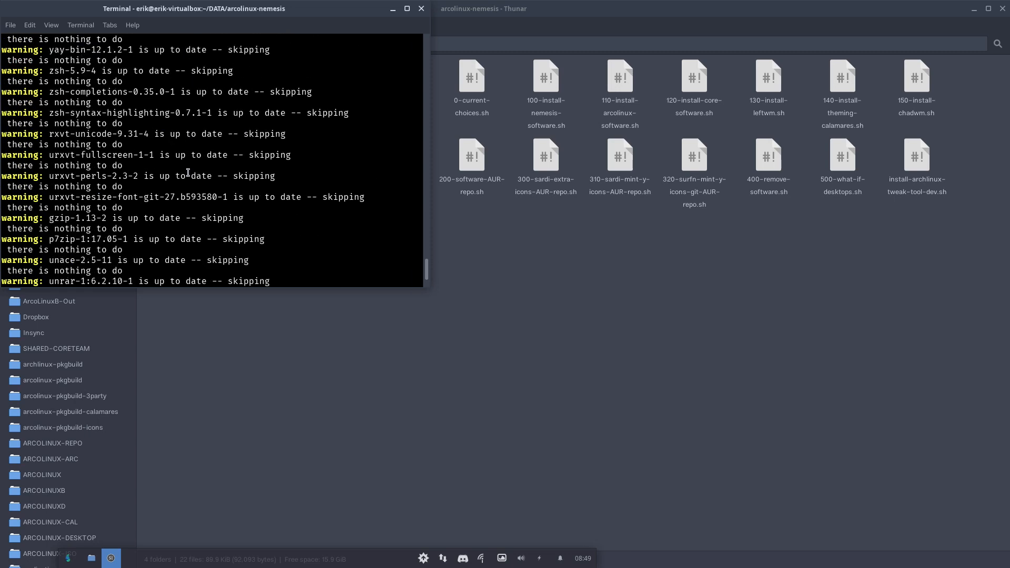
scroll(188, 172, "down", 15)
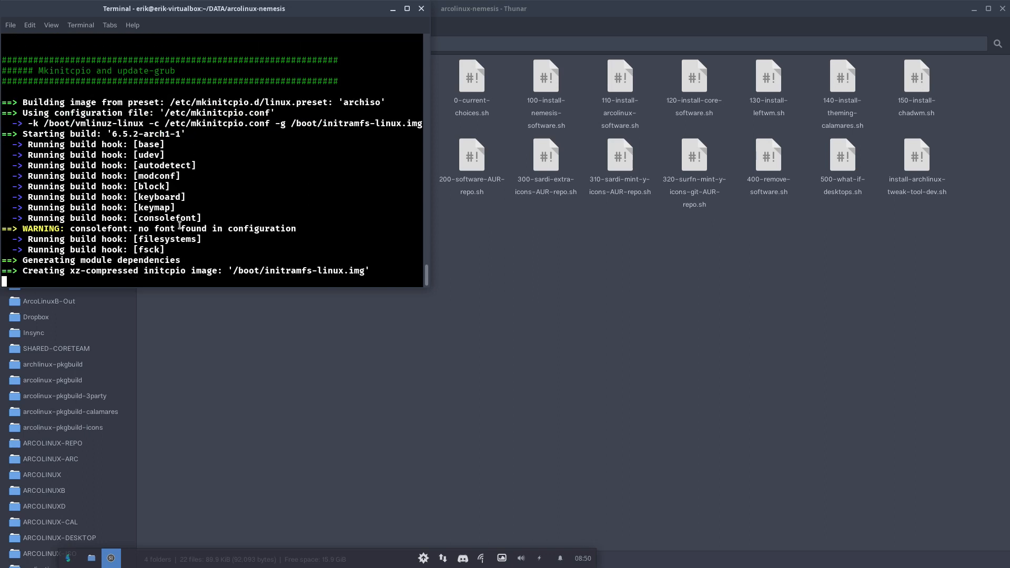
scroll(180, 225, "up", 5)
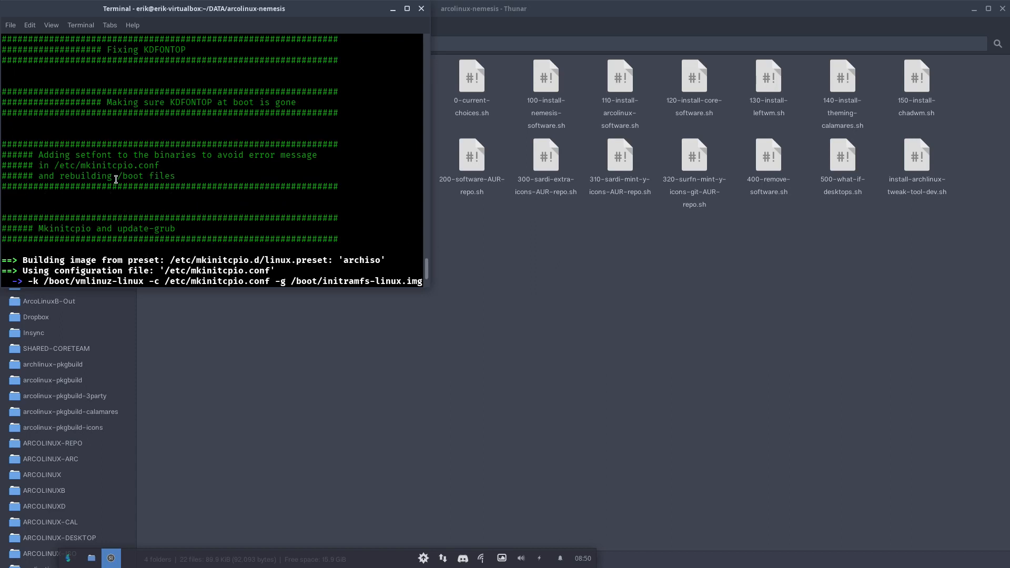
double_click(98, 155)
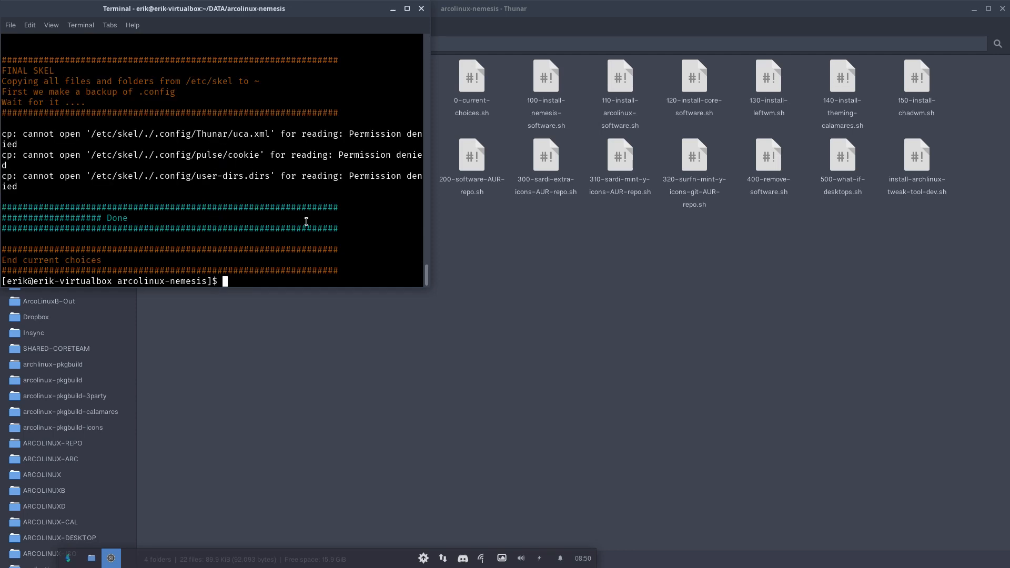
Step: Run skel in the terminal and answer y to copy the contents of /etc/skel to the home directory
type("u")
key("BackSpace")
type("sudo reb")
key("BackSpace")
key("BackSpace")
key("BackSpace")
key("BackSpace")
key("BackSpace")
key("BackSpace")
key("BackSpace")
type("kel")
key("Return")
type("y")
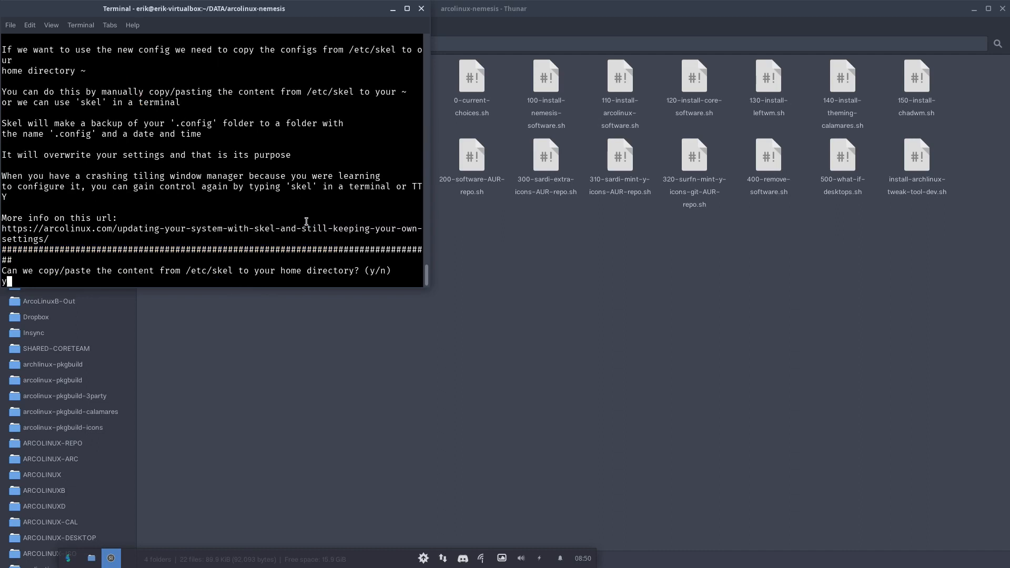
key("Return")
Step: Reboot with the sr command into the Parch Linux boot entry and log in with the account password
type("sr")
key("Return")
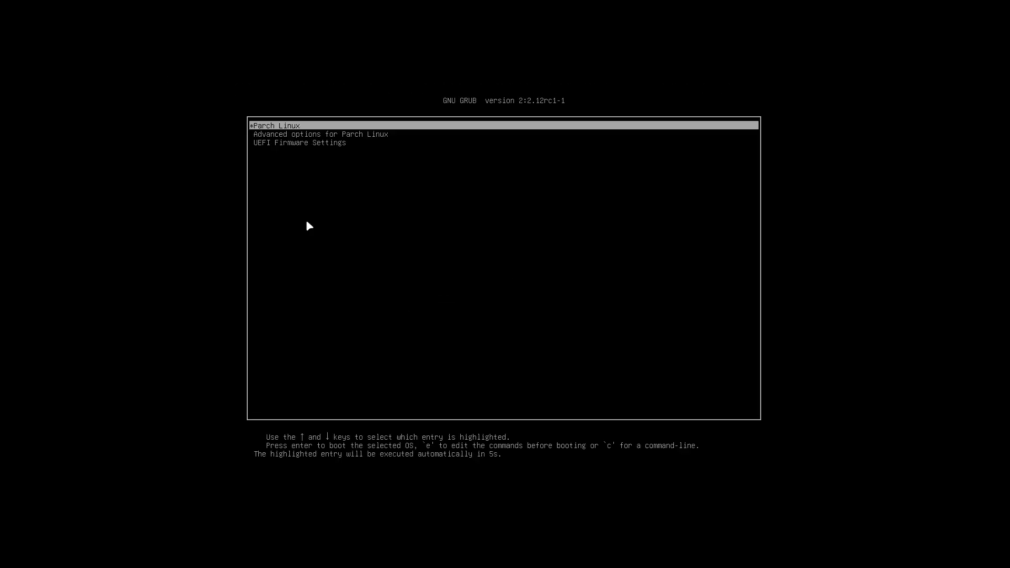
key("Return")
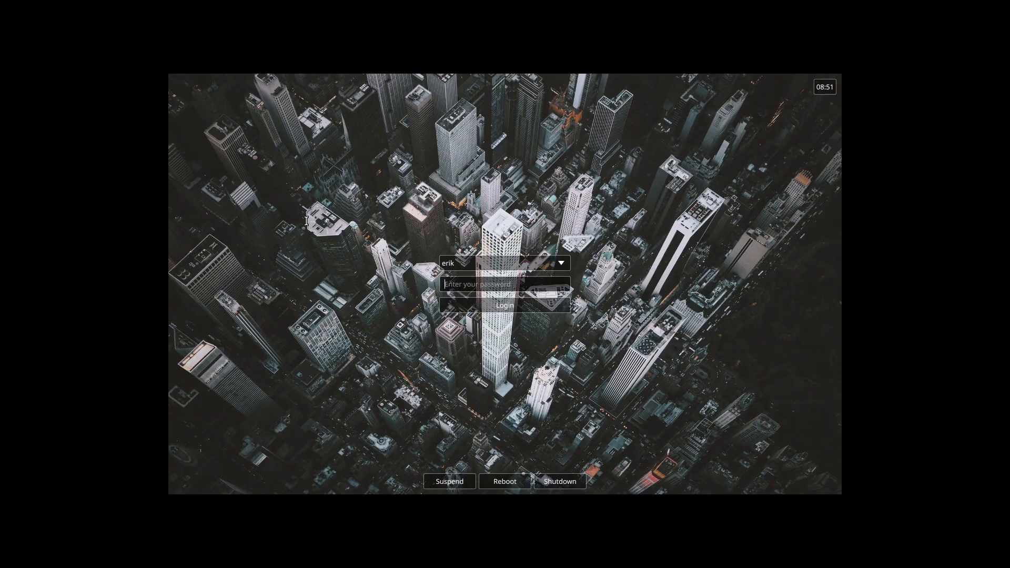
type("******")
key("Return")
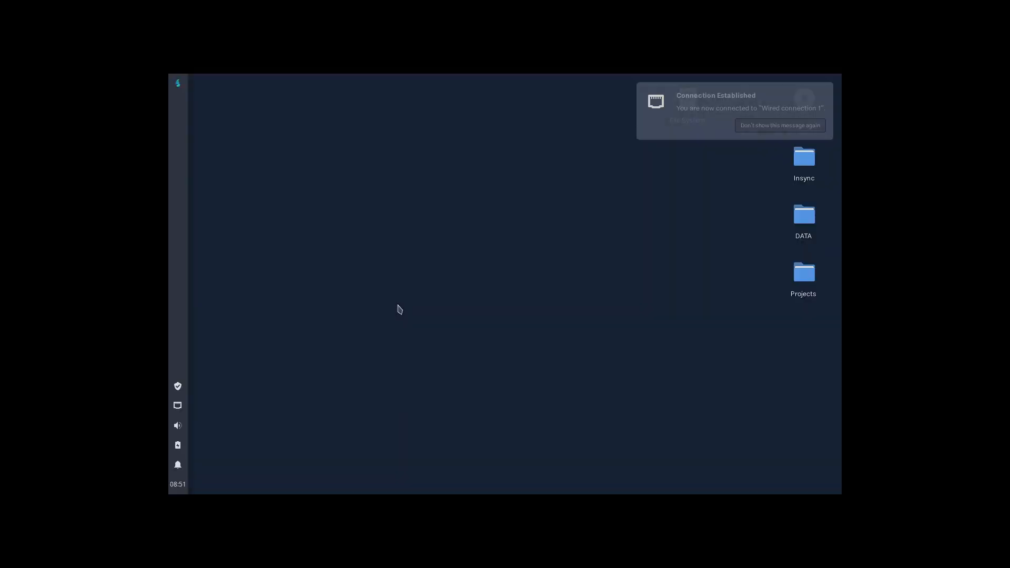
Step: Turn off further network connection notifications and close the Telegram and Discord windows
left_click(776, 126)
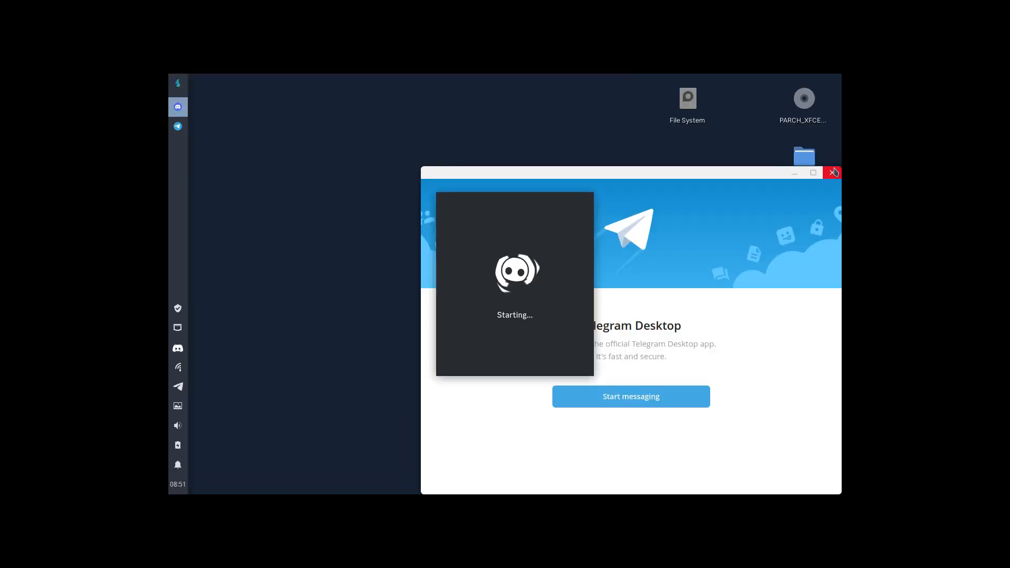
left_click(832, 170)
left_click(831, 169)
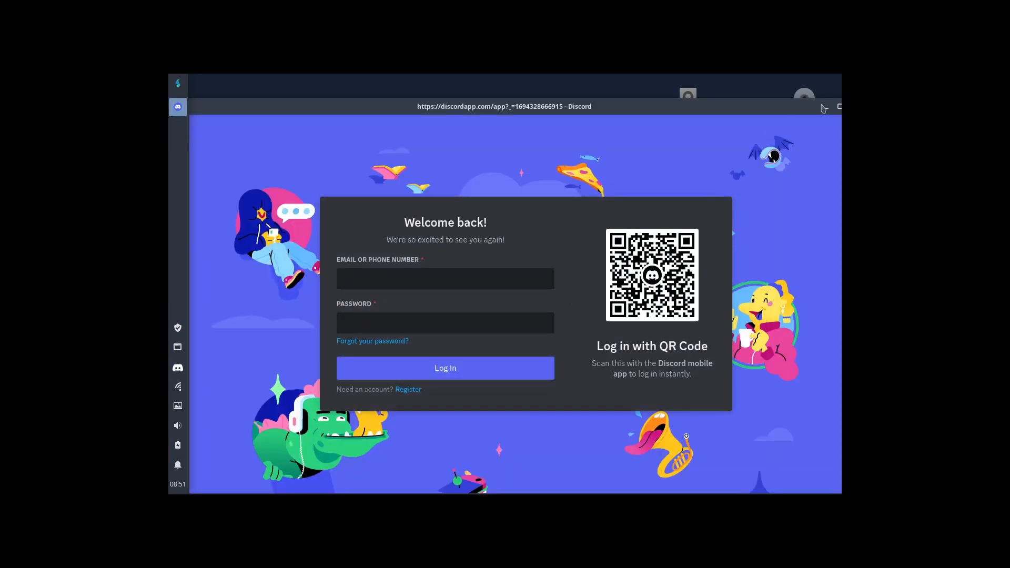
left_click_drag(805, 107, 674, 119)
left_click(723, 120)
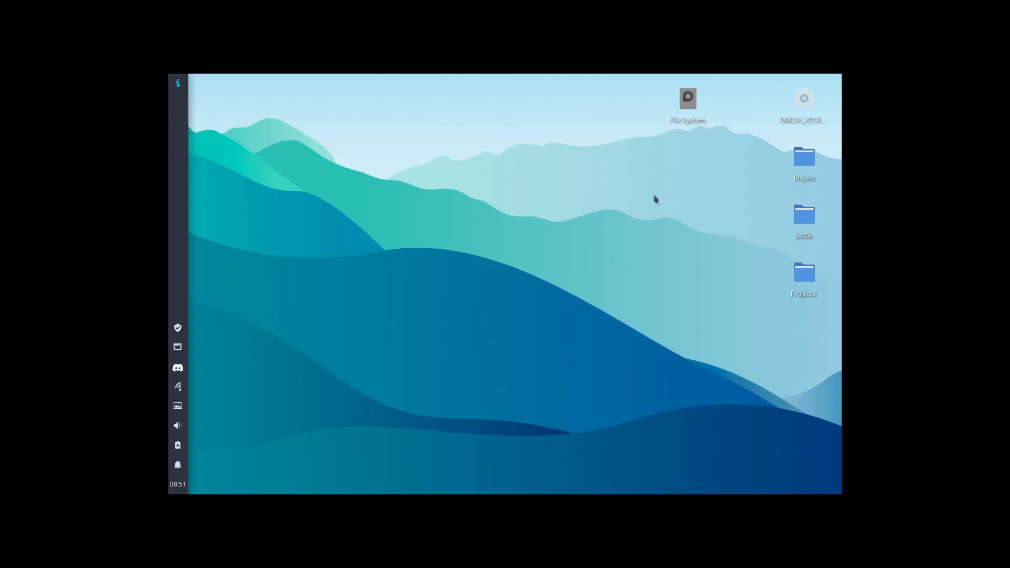
Step: View the list of all applications, and open the package manager and move its window fully into view
left_click(178, 86)
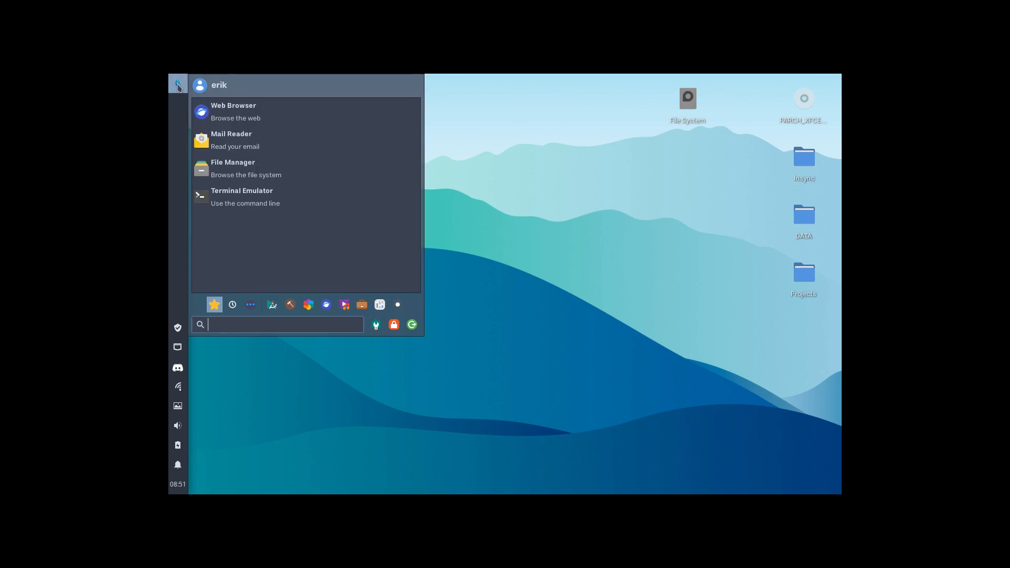
left_click(251, 305)
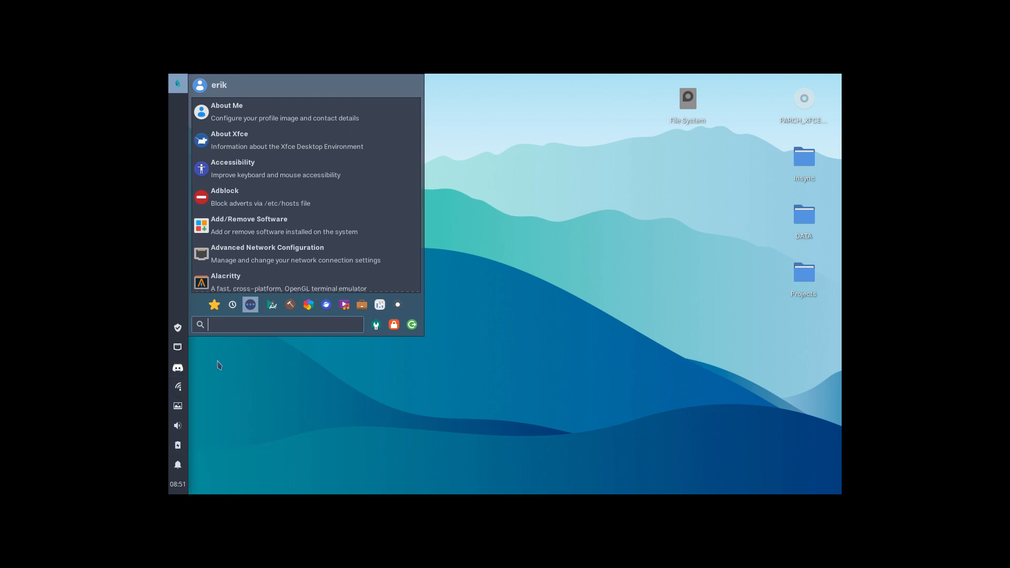
left_click(177, 330)
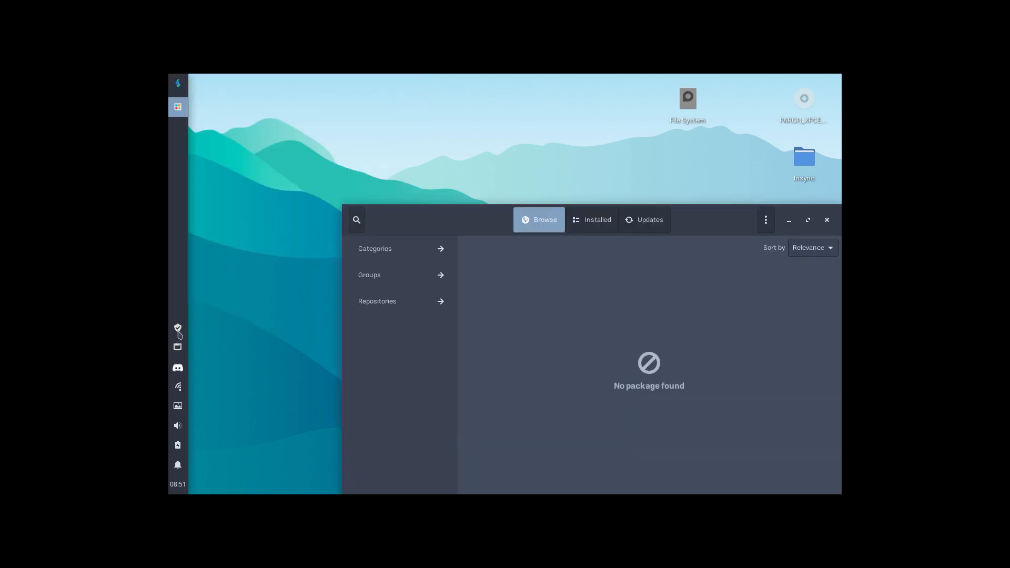
left_click_drag(735, 221, 618, 118)
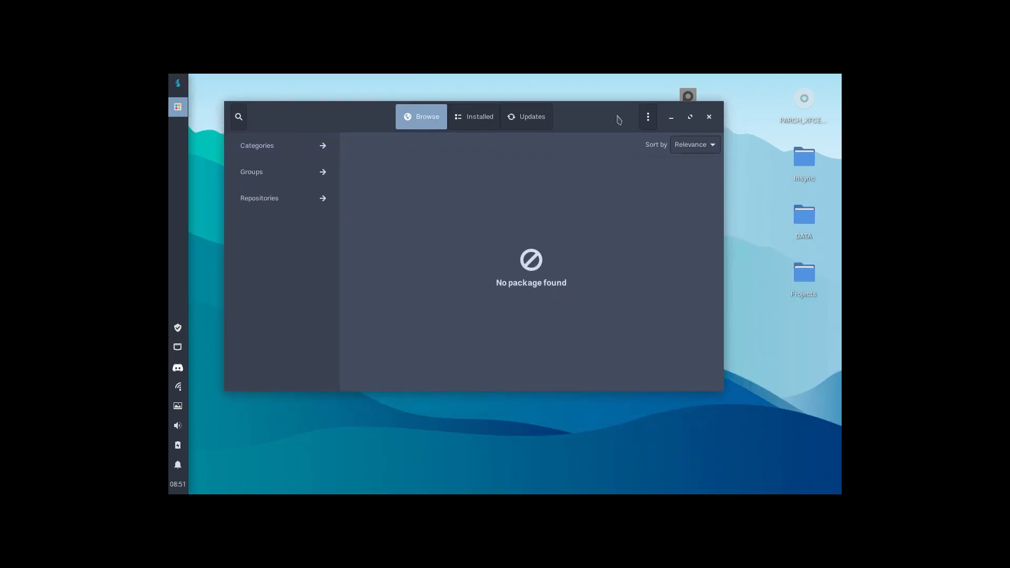
Step: List the packages by repository, maximize the package manager, and examine the Parch packages in the ppr repository, including parch-os-wallpapers
left_click(327, 206)
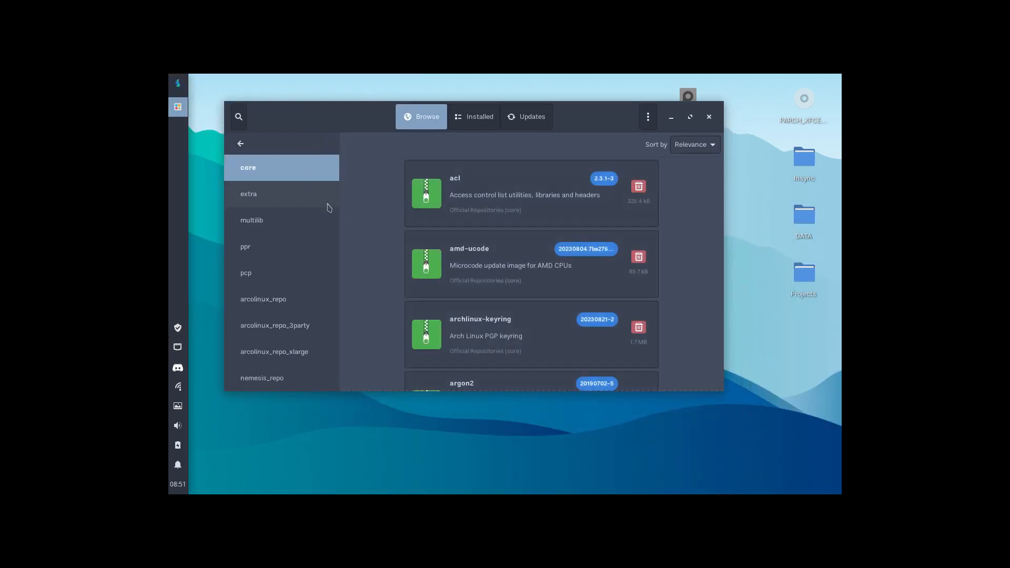
left_click(263, 261)
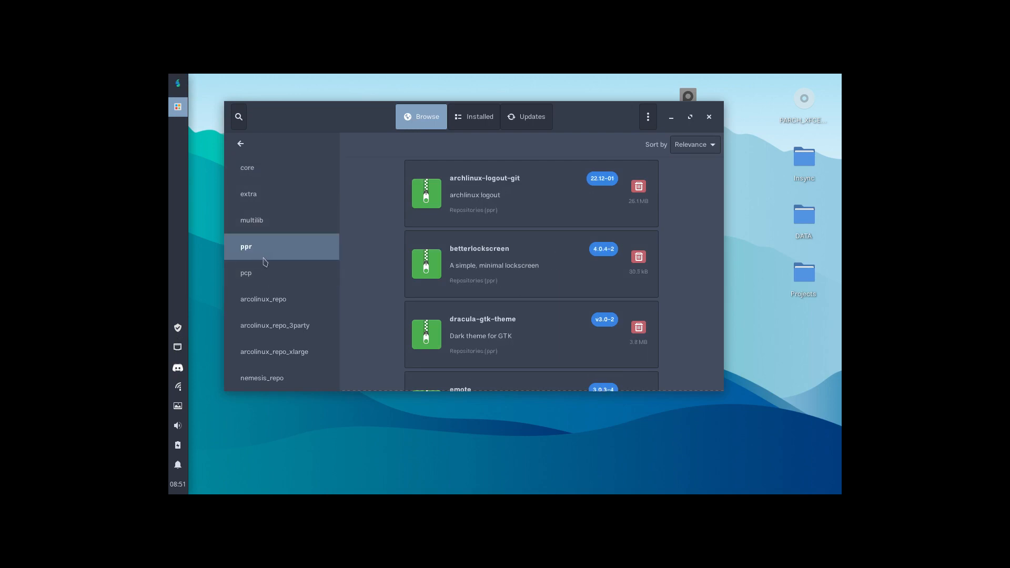
left_click(690, 116)
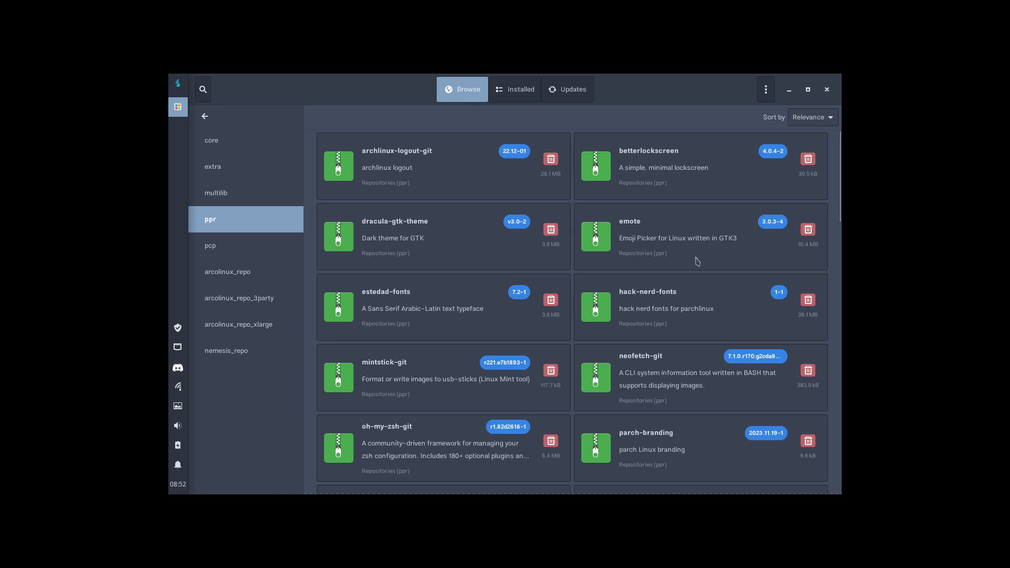
scroll(697, 261, "down", 2)
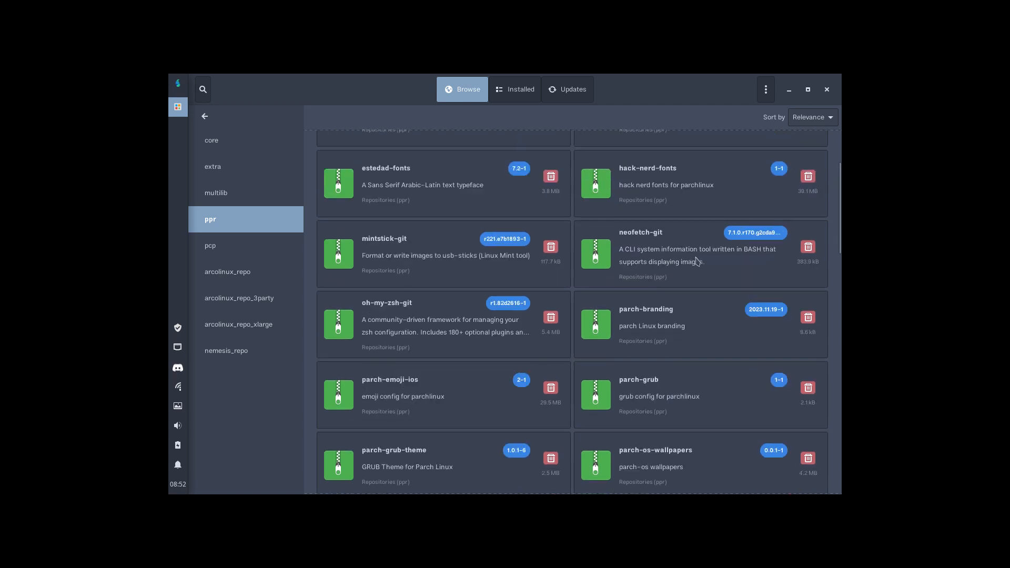
scroll(696, 261, "down", 1)
scroll(696, 262, "down", 1)
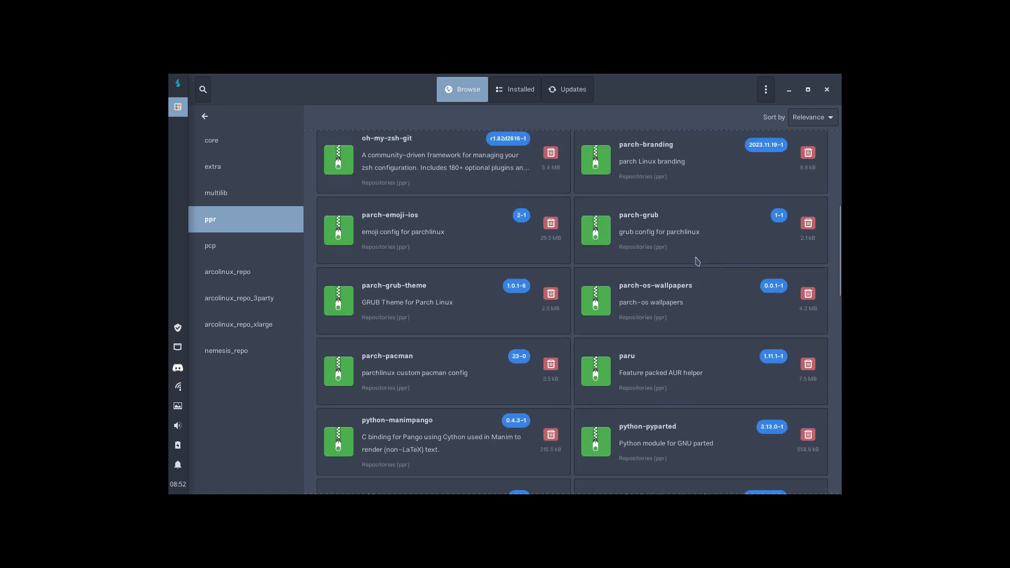
scroll(381, 238, "up", 1)
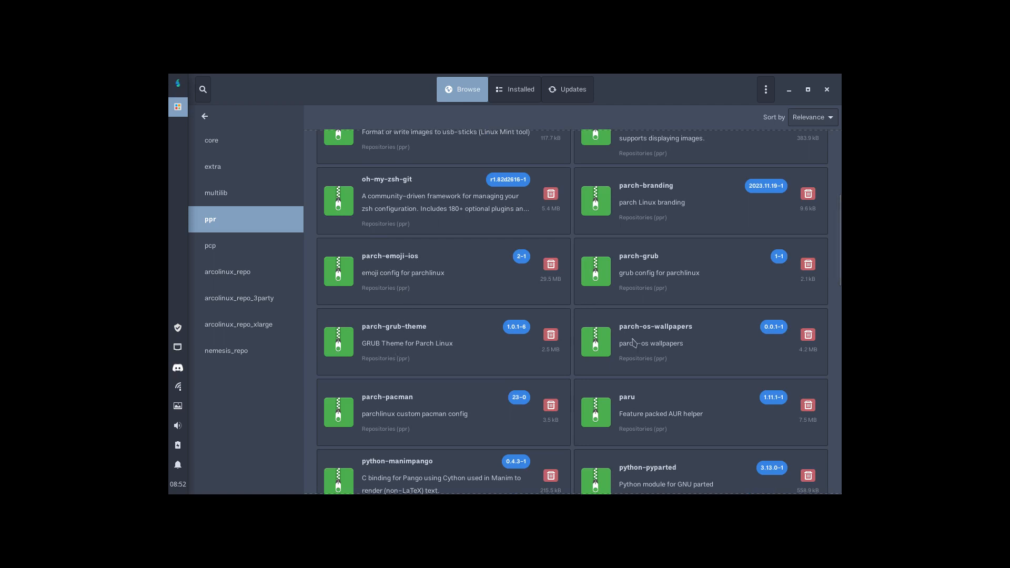
scroll(661, 345, "down", 1)
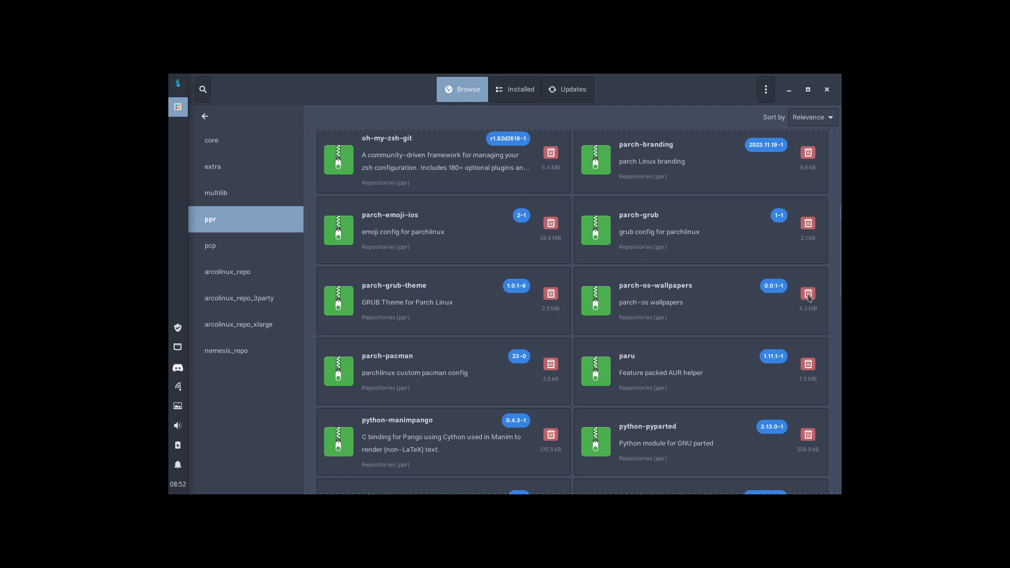
Step: Minimize the package manager, open the desktop background settings, and start choosing another wallpaper folder
left_click(791, 93)
right_click(397, 246)
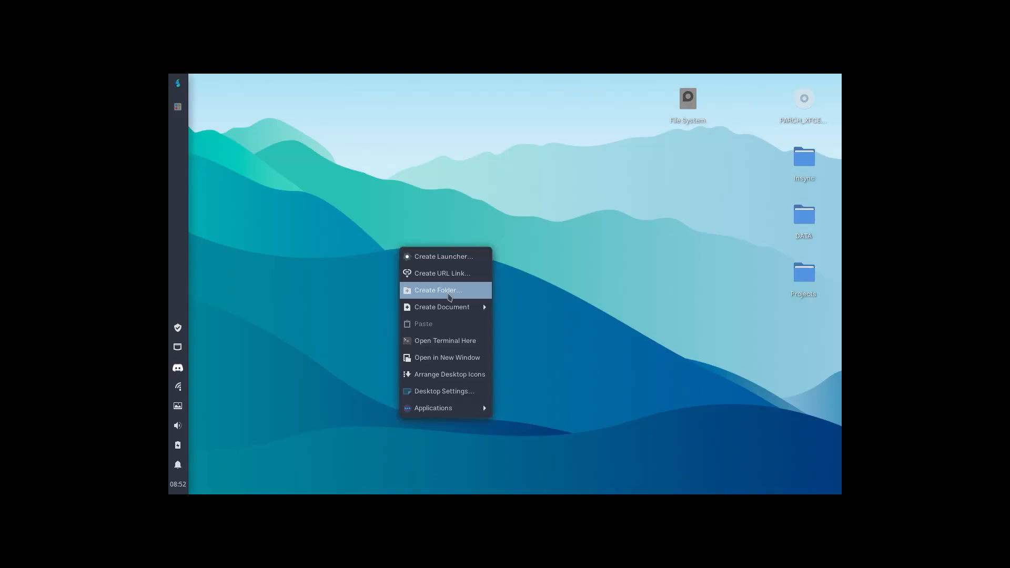
left_click(466, 392)
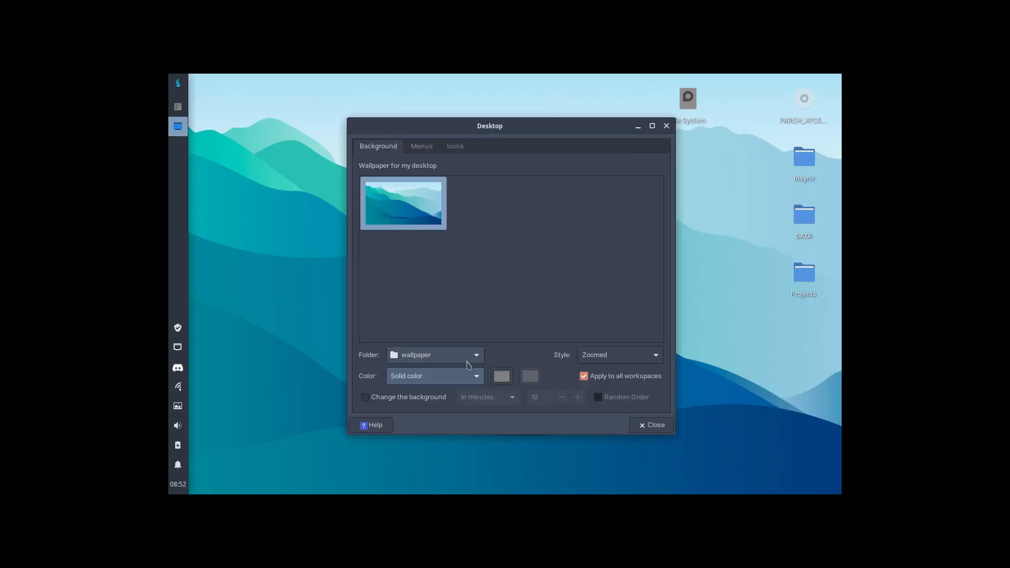
left_click(474, 355)
left_click(466, 375)
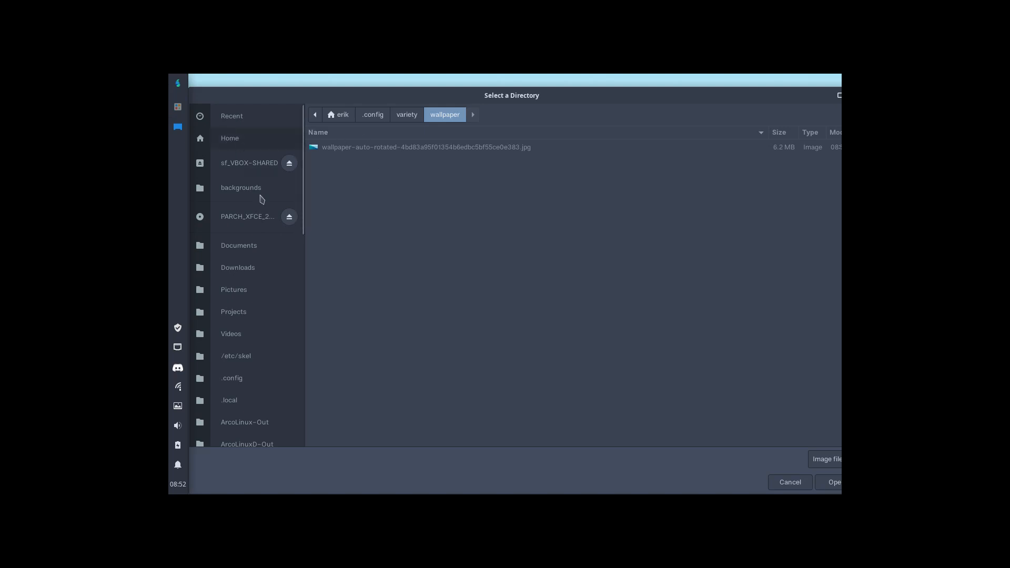
Step: Browse from the file system root to /usr/share and look inside its backgrounds folder
scroll(278, 326, "down", 10)
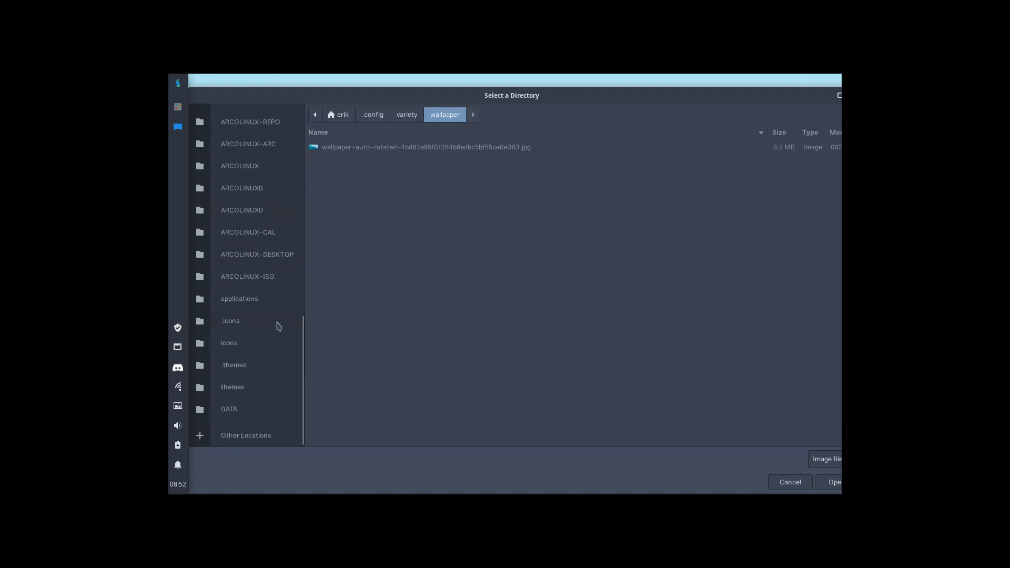
left_click(248, 436)
left_click(365, 138)
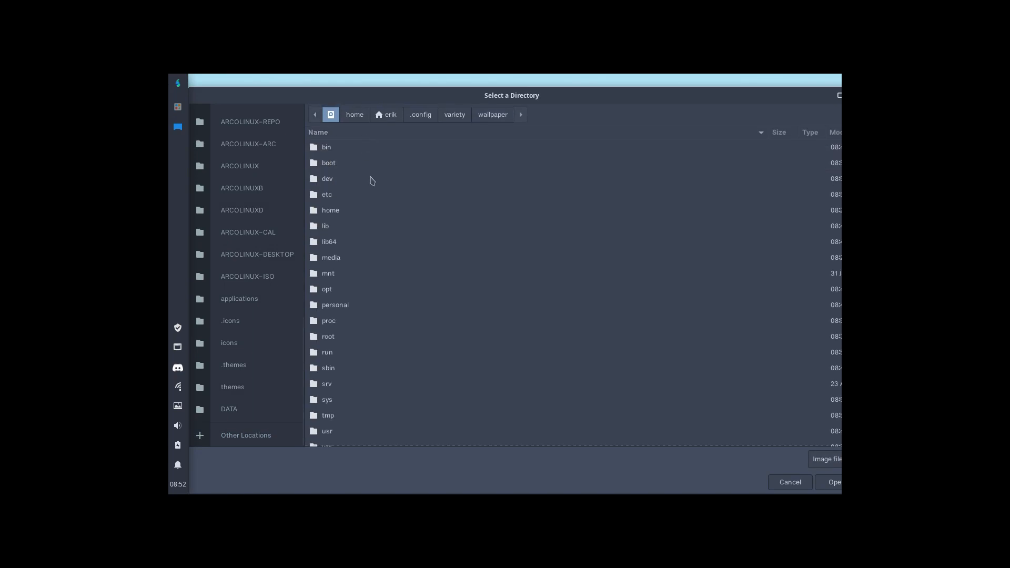
scroll(323, 339, "down", 1)
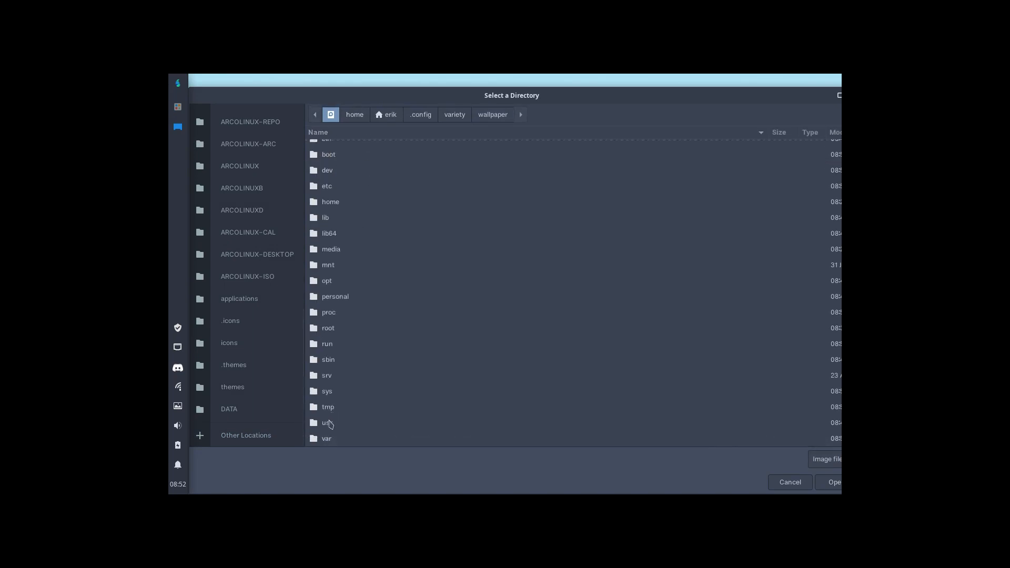
double_click(329, 424)
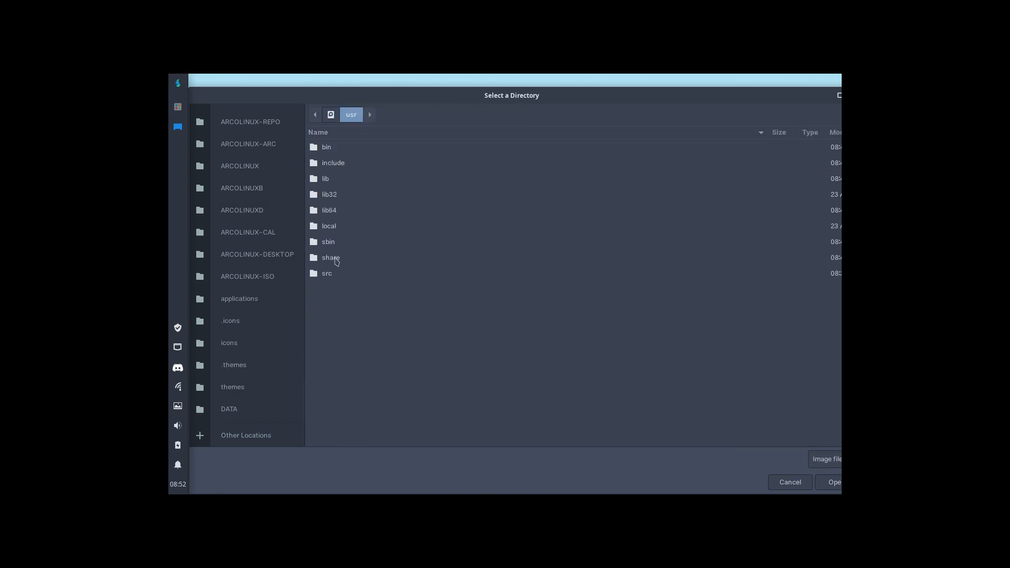
double_click(337, 261)
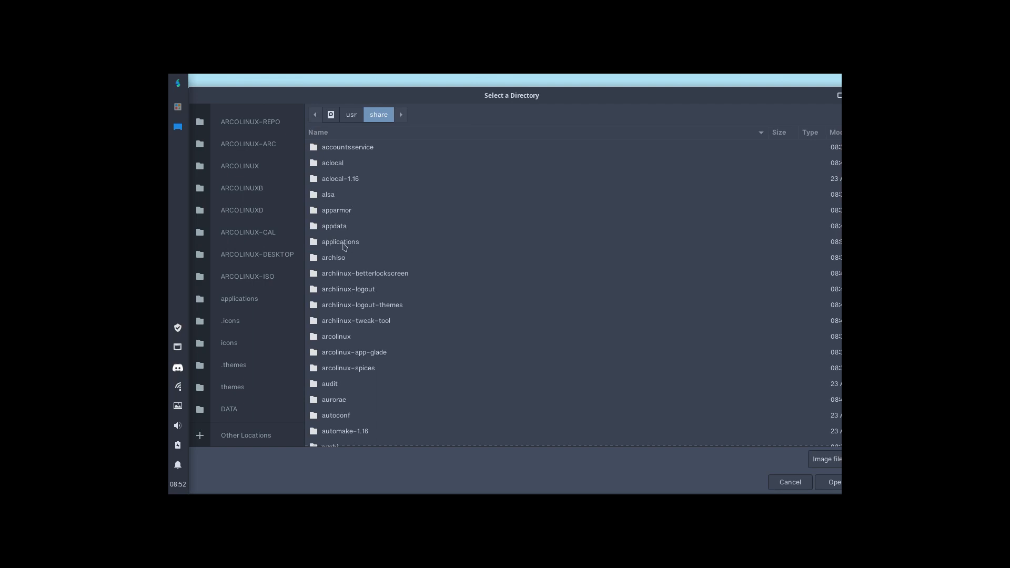
scroll(344, 246, "down", 3)
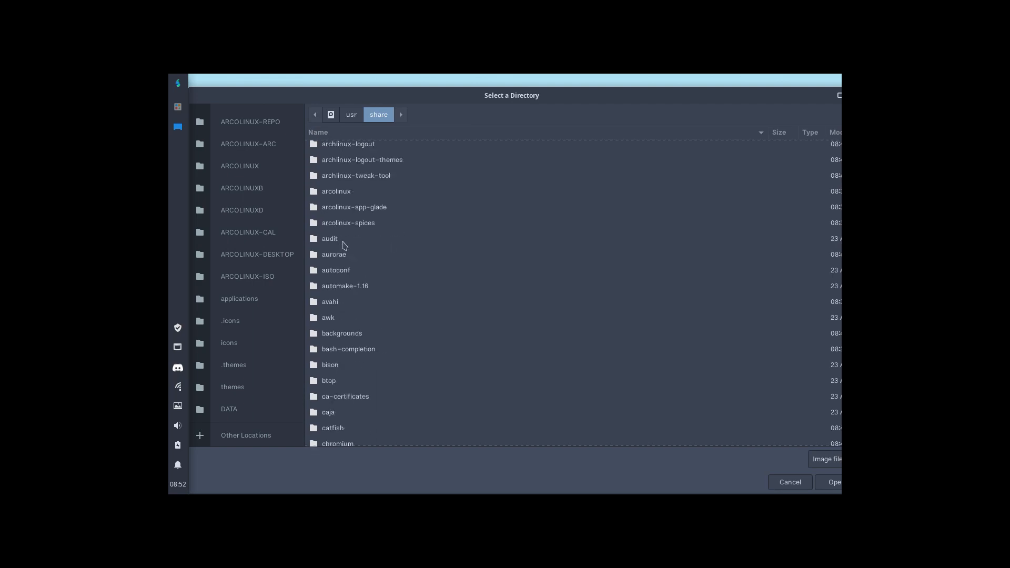
double_click(347, 335)
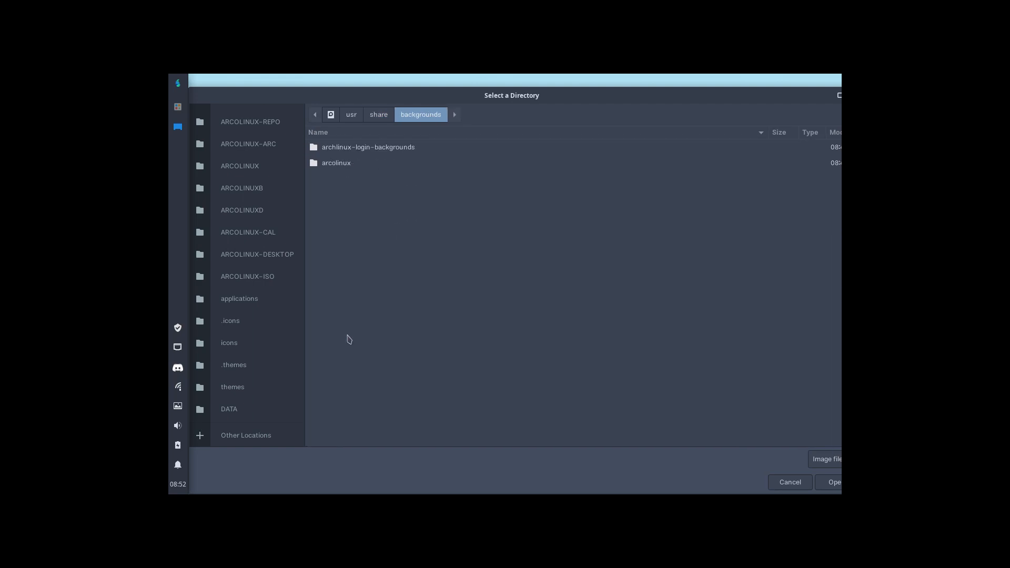
Step: Set the wallpaper folder to /usr/share/wallpapers/parch-os-wallpapers, apply the green wallpaper with the lime-green leaf, and close the settings
left_click(378, 114)
scroll(386, 239, "down", 3)
scroll(388, 242, "down", 20)
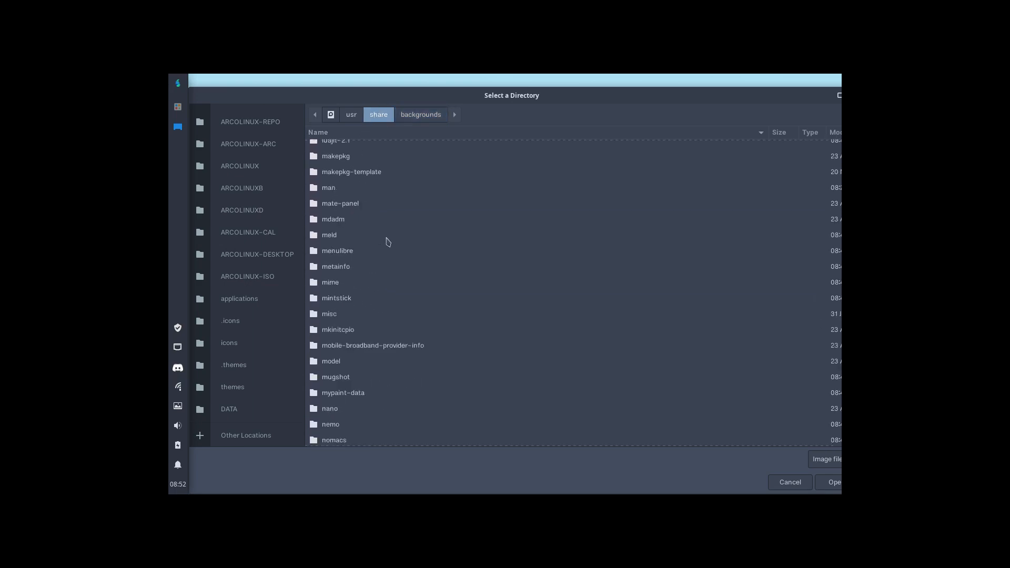
scroll(387, 242, "up", 4)
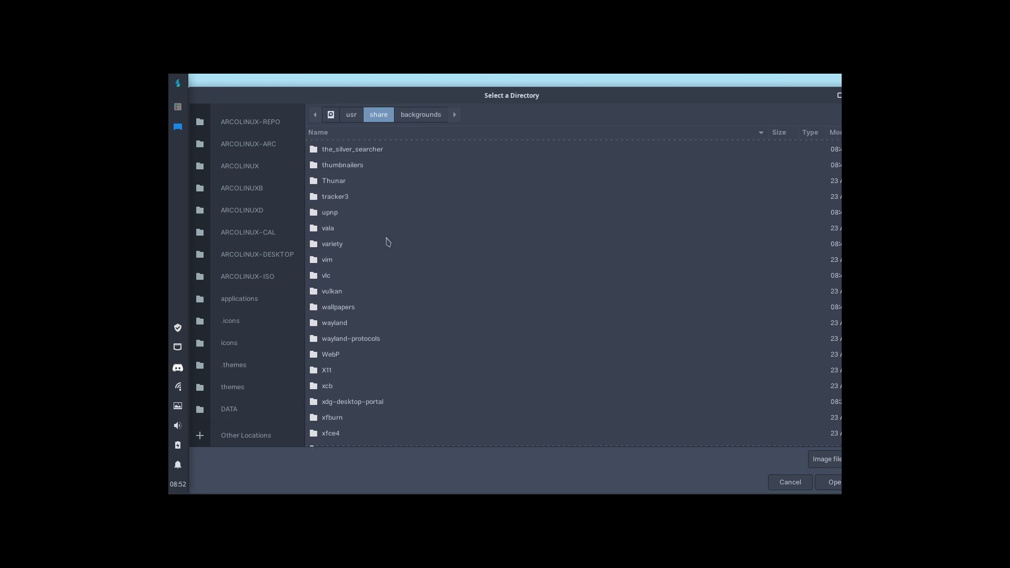
double_click(366, 310)
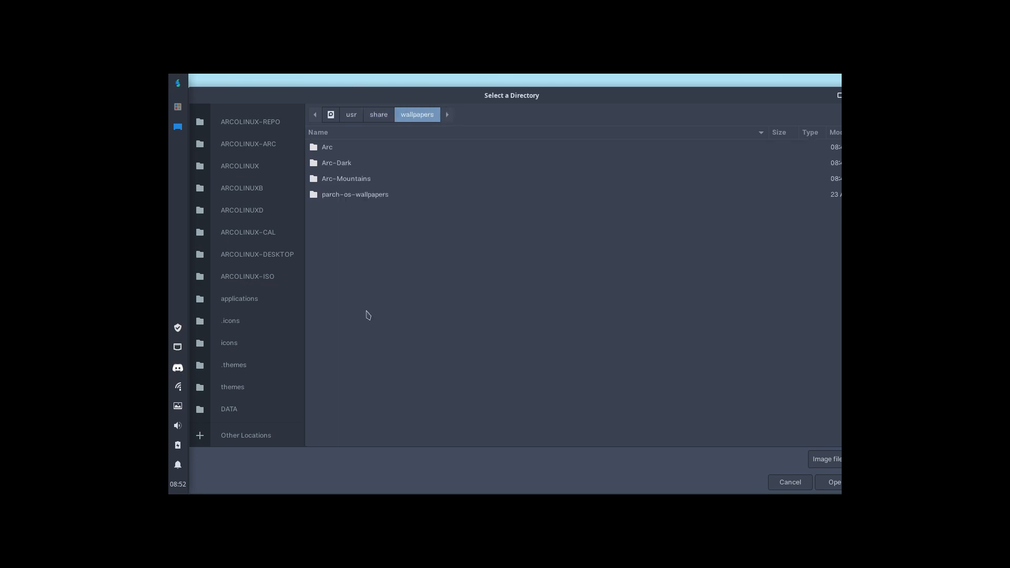
double_click(389, 199)
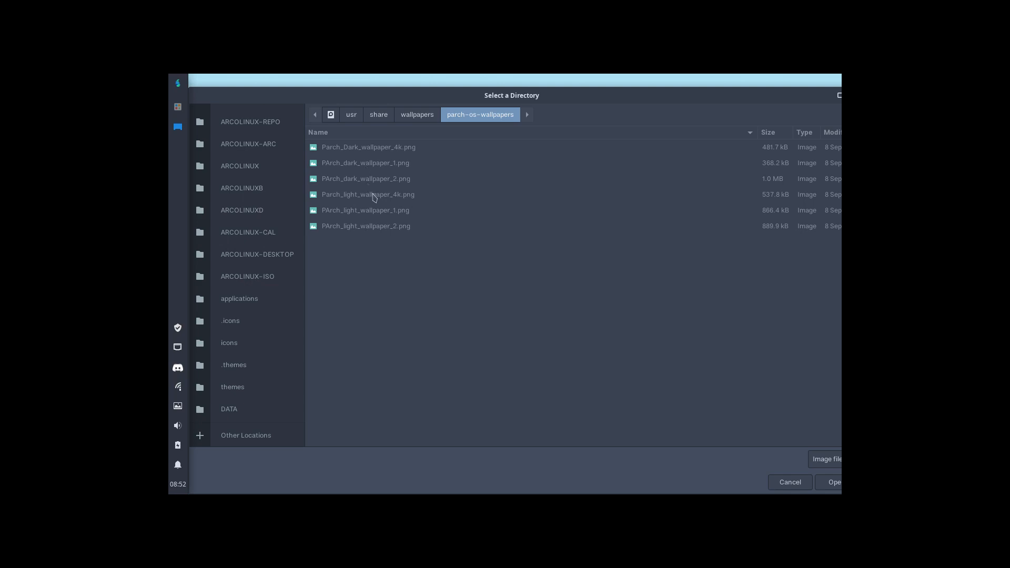
left_click(833, 483)
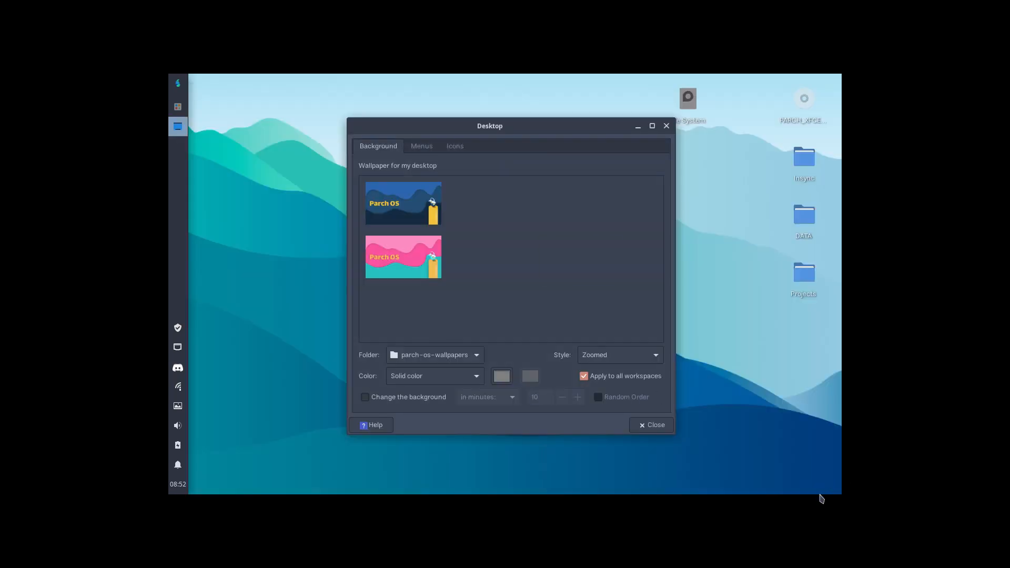
left_click(581, 266)
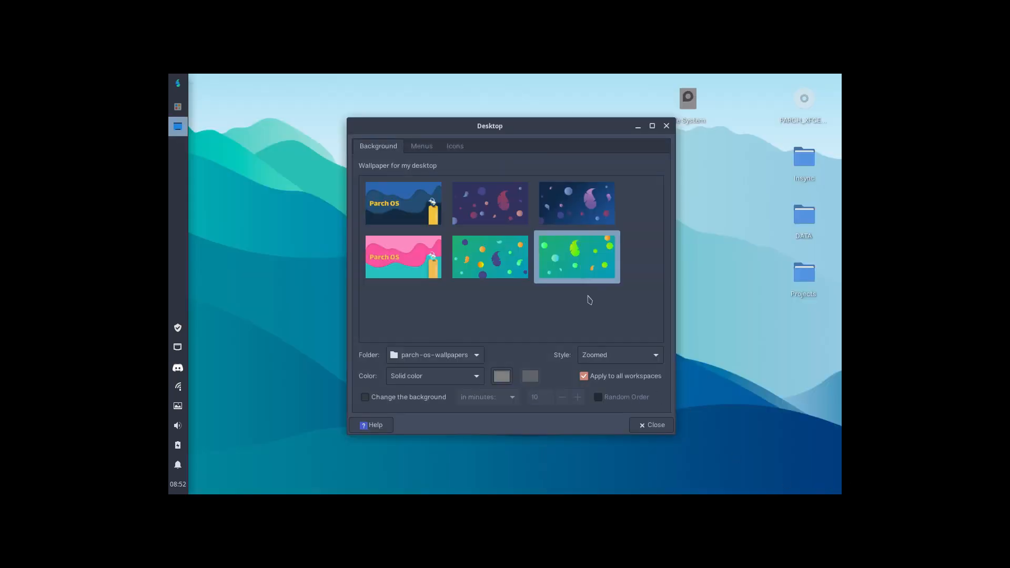
left_click(641, 429)
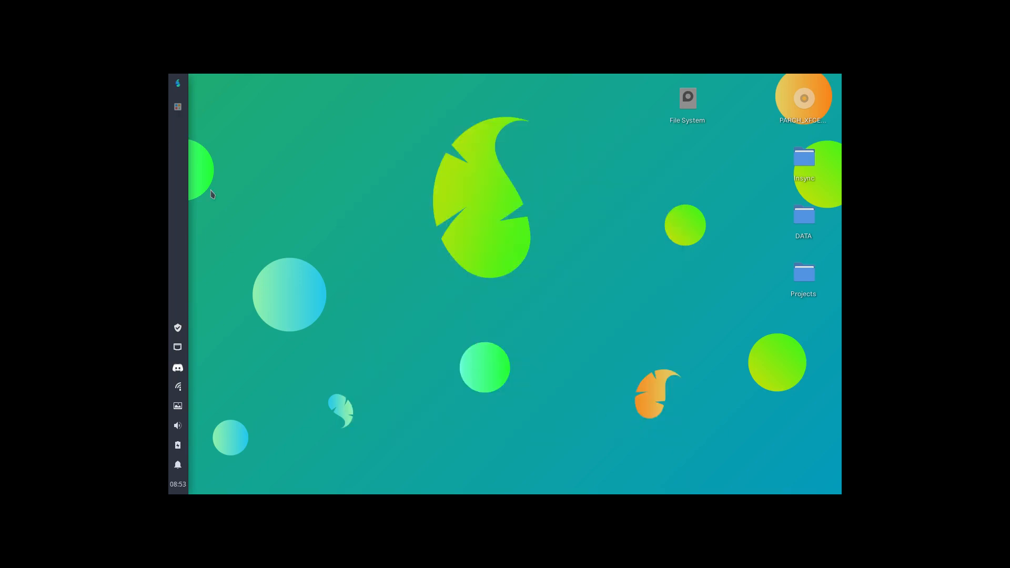
Step: Return to the package manager and examine the remaining installed and available packages of the ppr repository through the end of the list
left_click(177, 107)
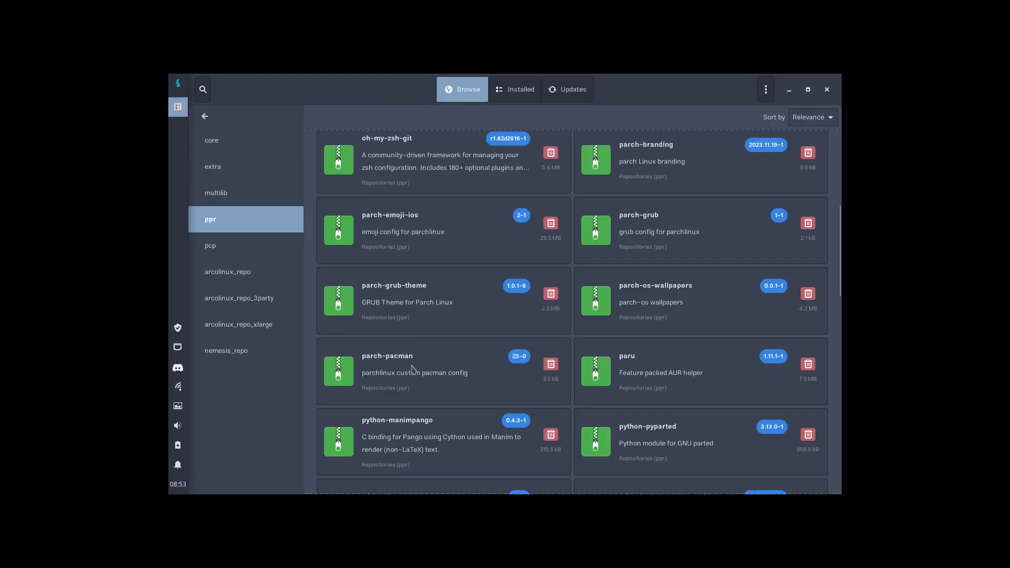
scroll(634, 380, "down", 4)
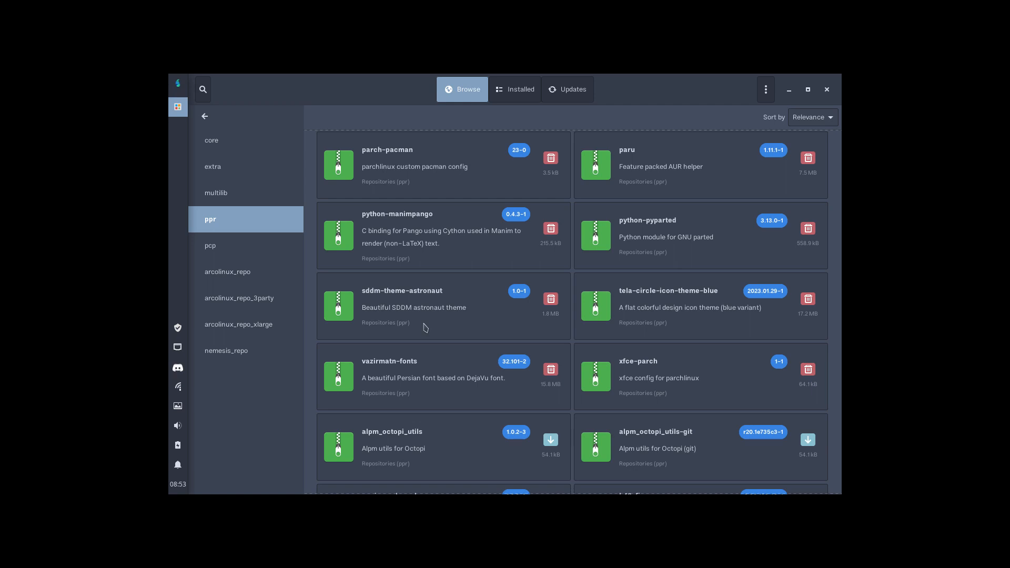
scroll(425, 327, "down", 3)
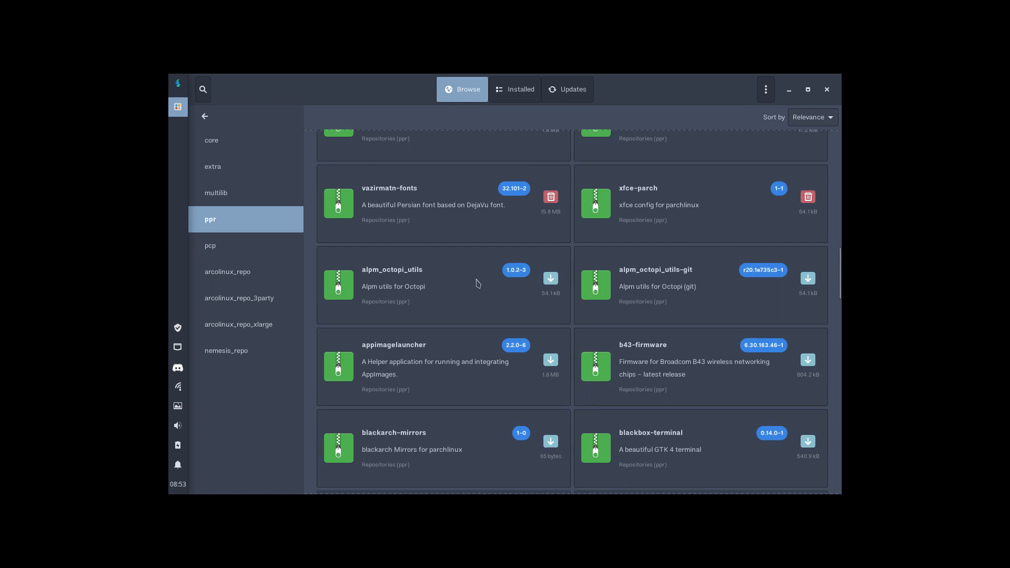
scroll(478, 284, "up", 2)
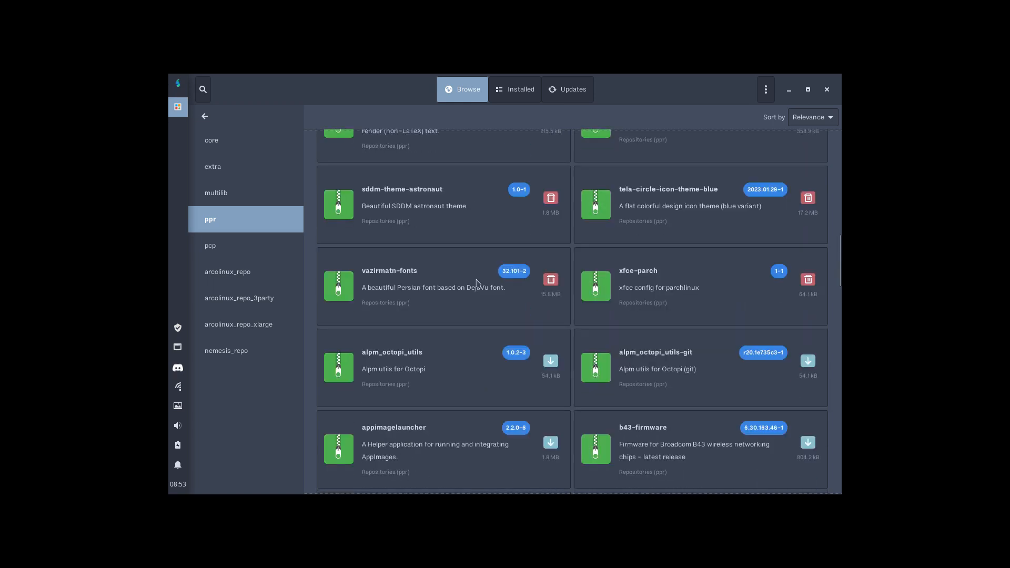
scroll(477, 283, "up", 2)
scroll(478, 283, "down", 3)
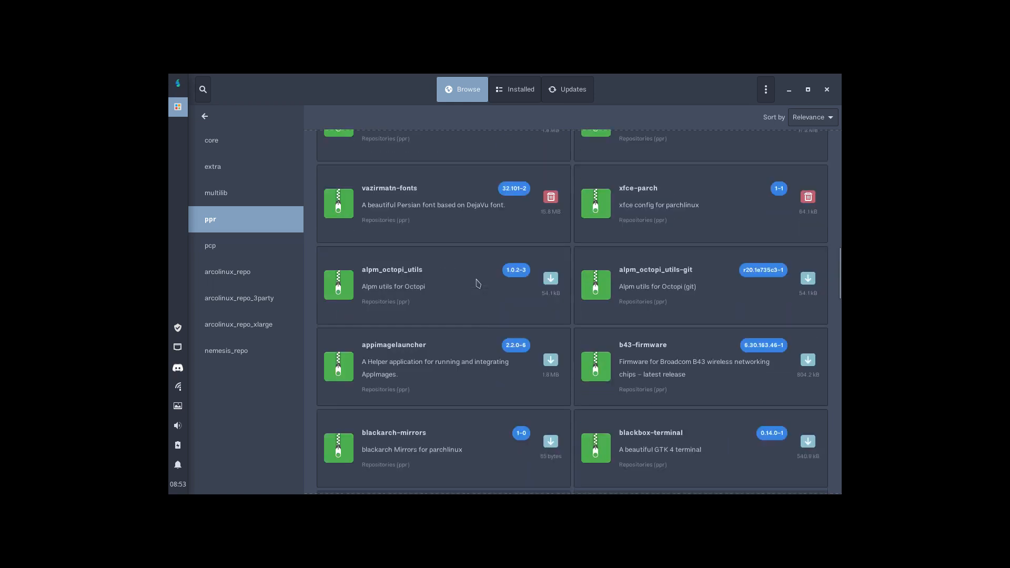
scroll(477, 284, "down", 3)
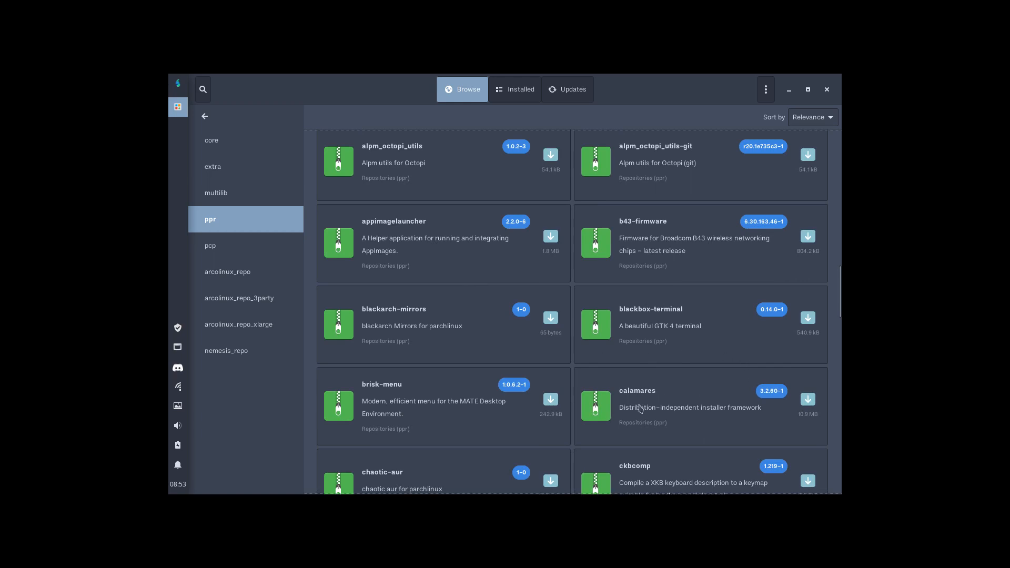
scroll(625, 406, "down", 1)
scroll(430, 399, "down", 3)
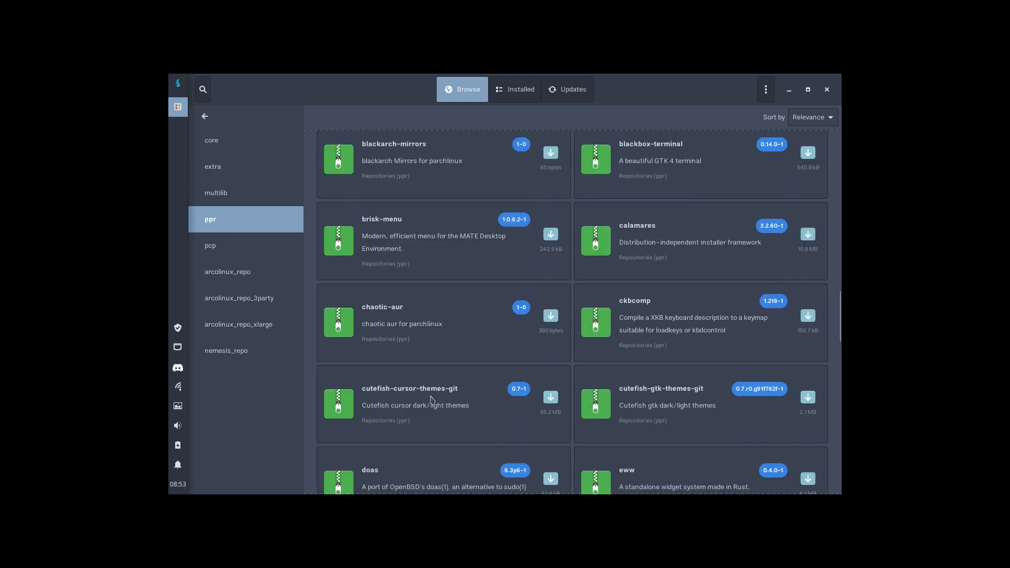
scroll(431, 399, "down", 2)
scroll(430, 400, "down", 4)
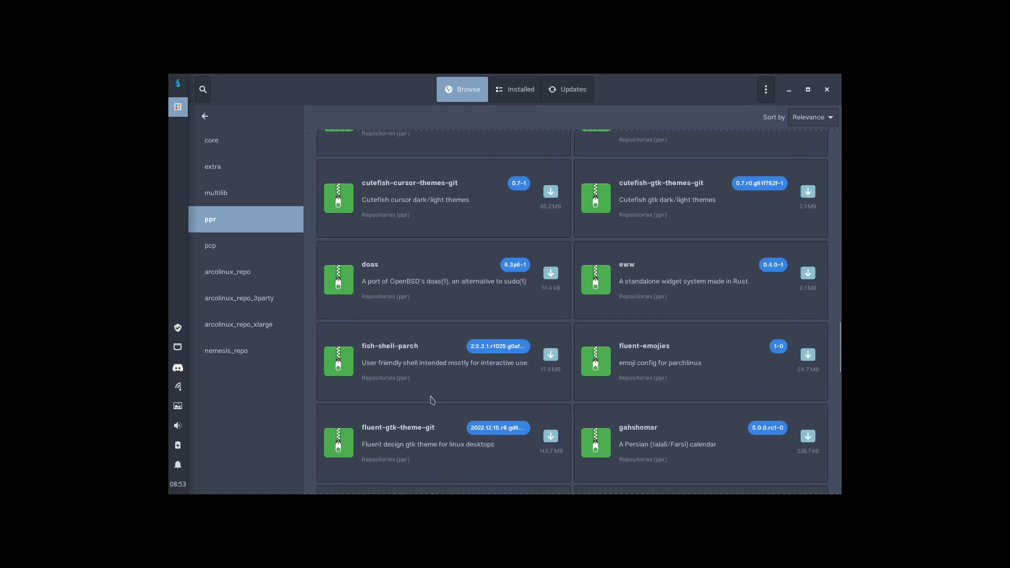
scroll(431, 399, "down", 4)
scroll(431, 399, "down", 15)
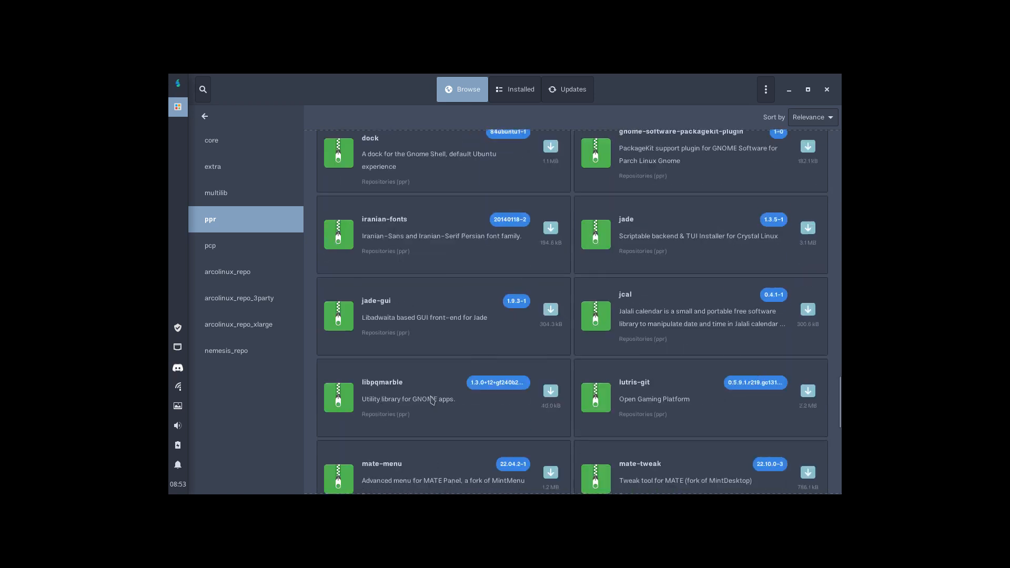
scroll(431, 399, "down", 15)
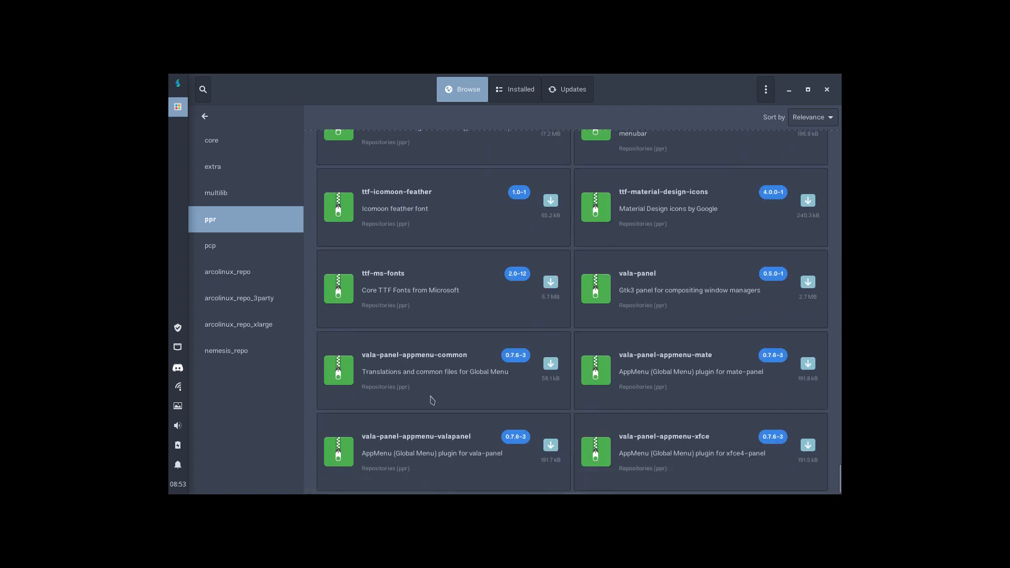
Step: Examine the installed and available packages of the pcp repository through the end of the list, and return to the ppr repository
left_click(236, 253)
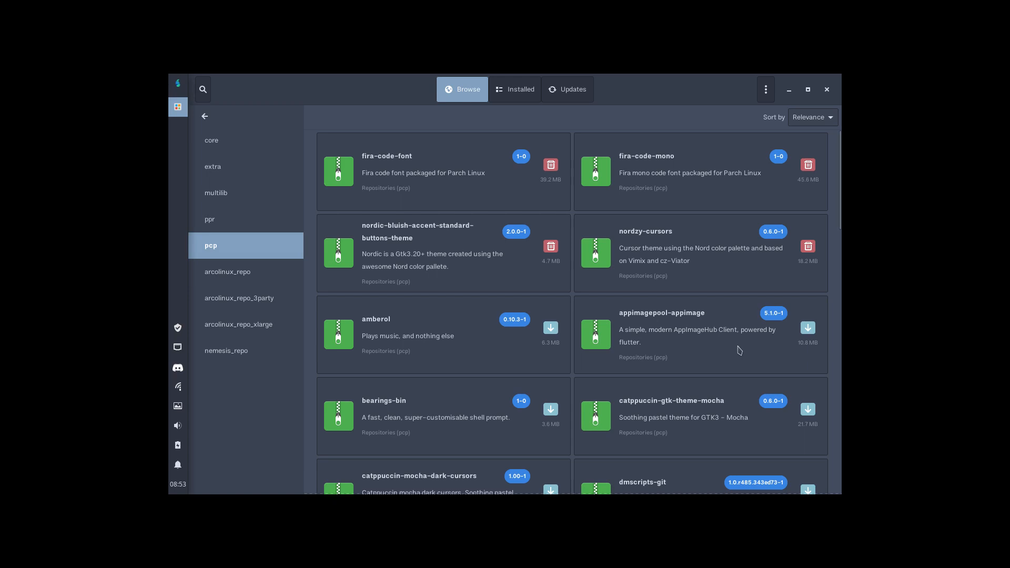
scroll(738, 350, "down", 9)
scroll(738, 350, "down", 10)
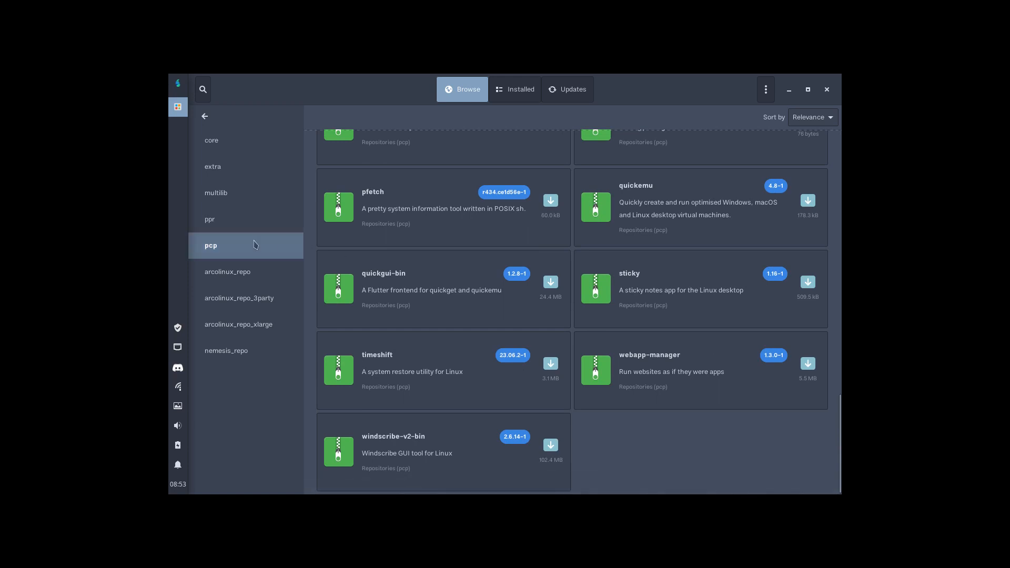
left_click(201, 219)
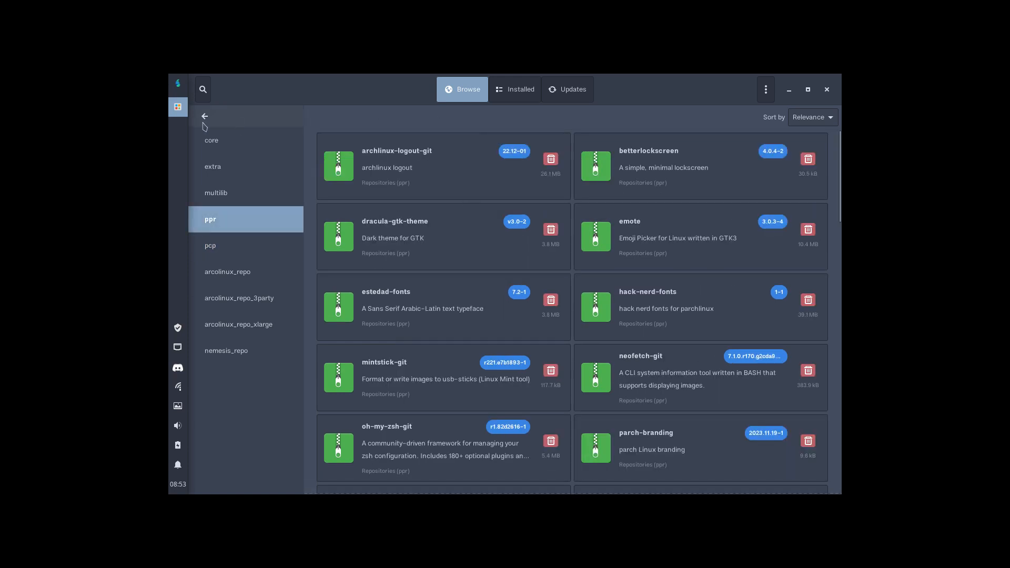
Step: Search all packages for dwm and look through the results down to the Parch dwm packages
left_click(203, 90)
type("dwm")
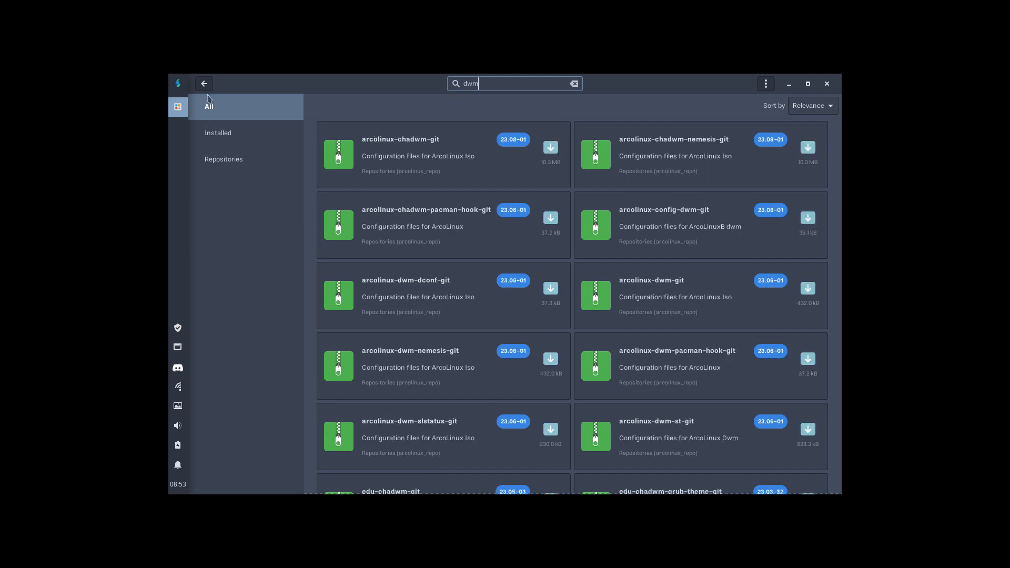
left_click(209, 102)
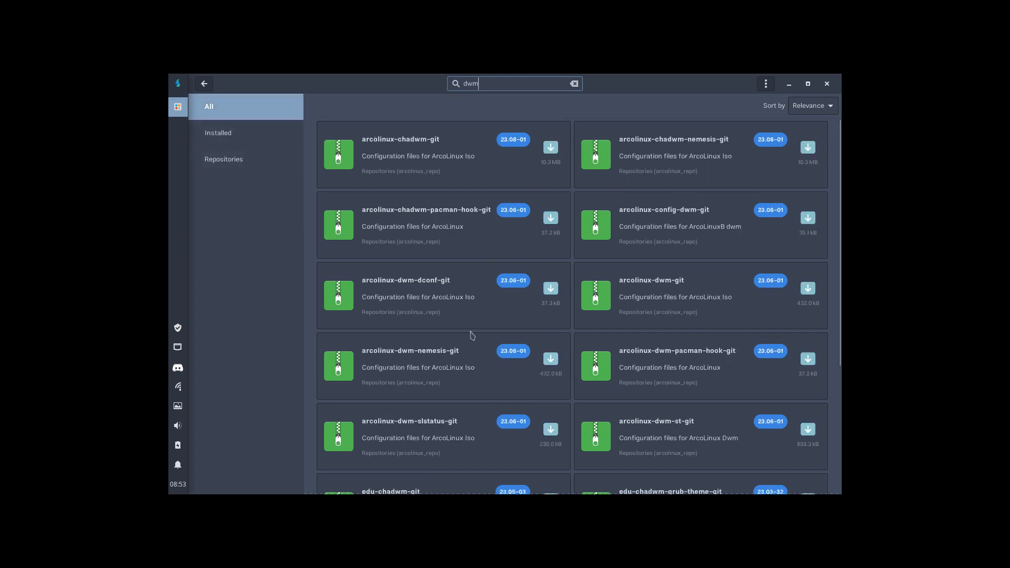
scroll(472, 335, "down", 3)
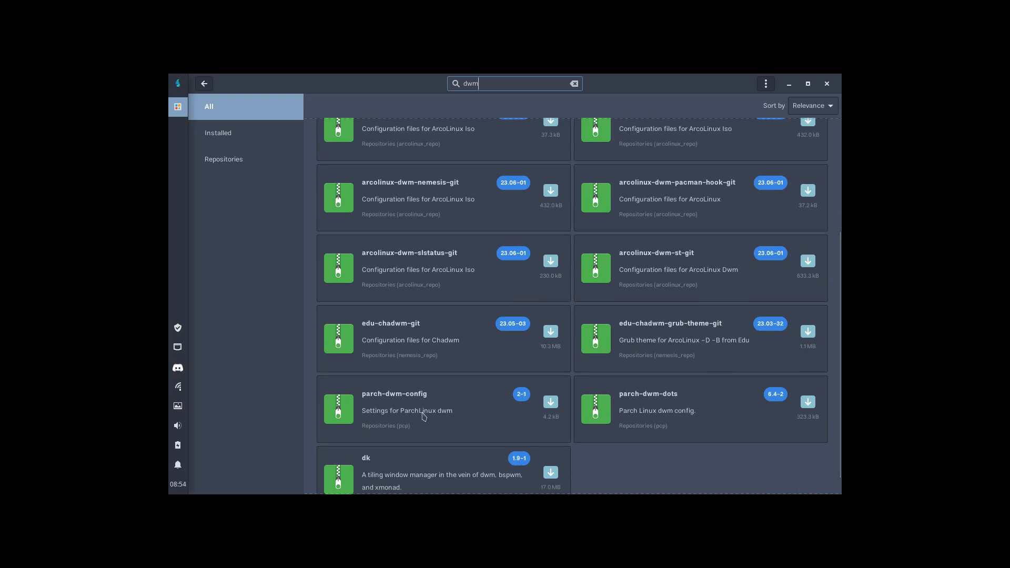
Step: Install the parch-dwm-config package from the pcp repository, authenticating with the account password
left_click(423, 415)
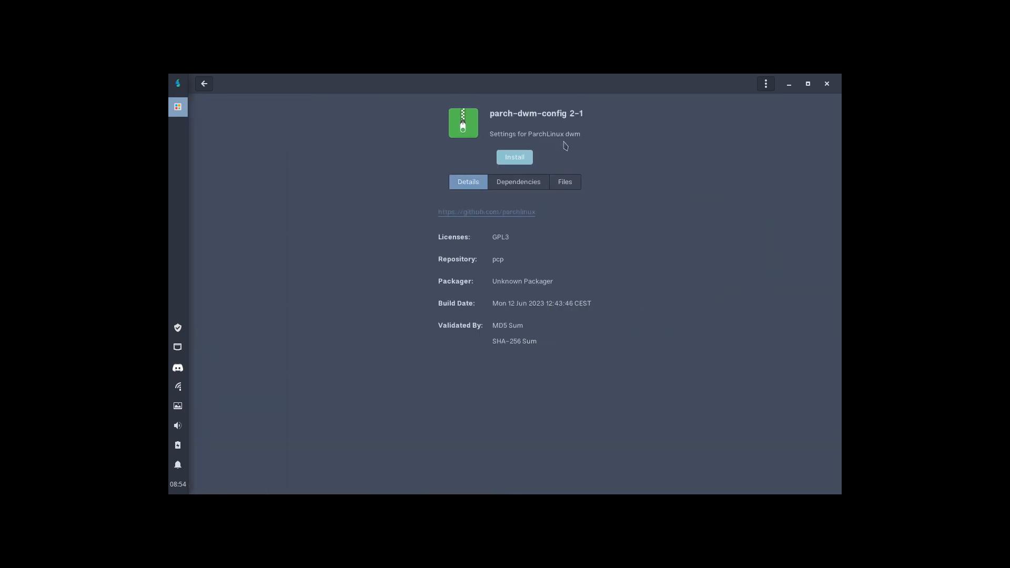
left_click(524, 159)
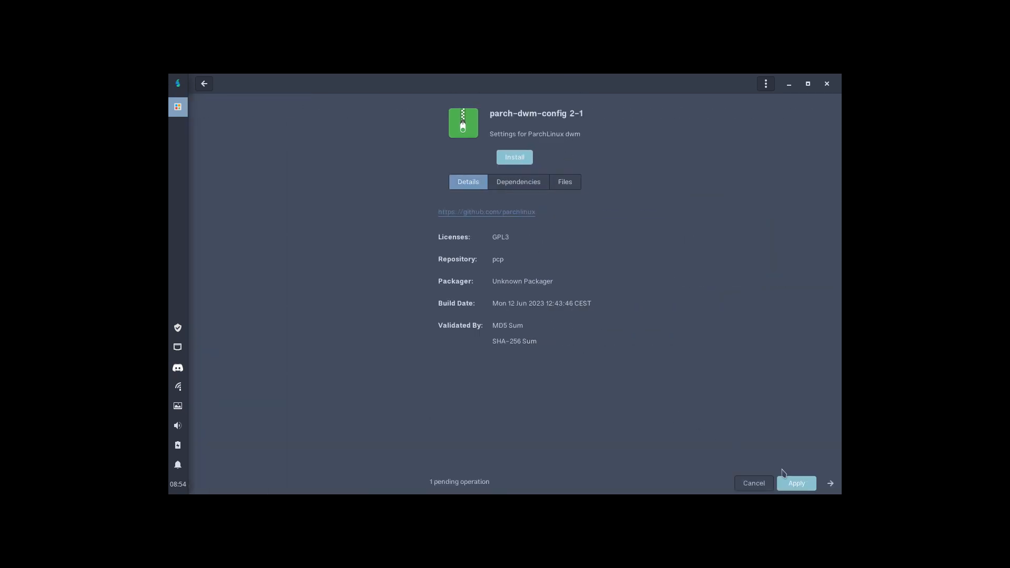
left_click(795, 483)
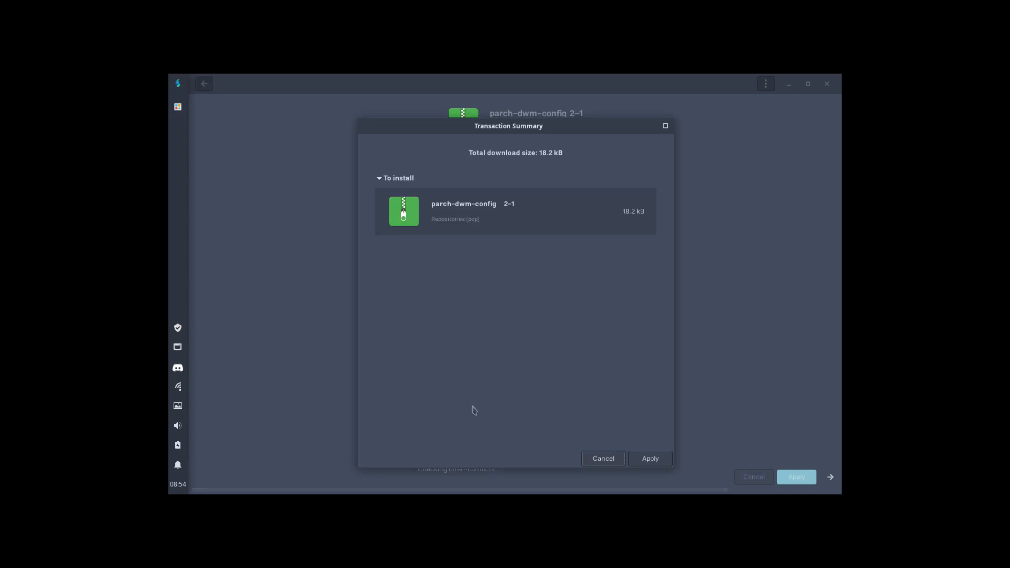
left_click(658, 460)
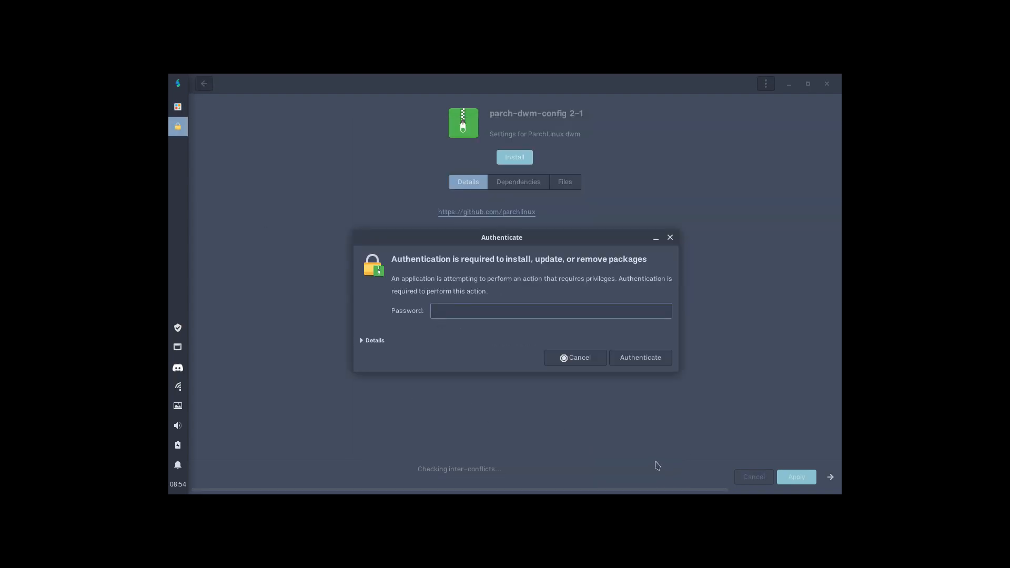
key("Return")
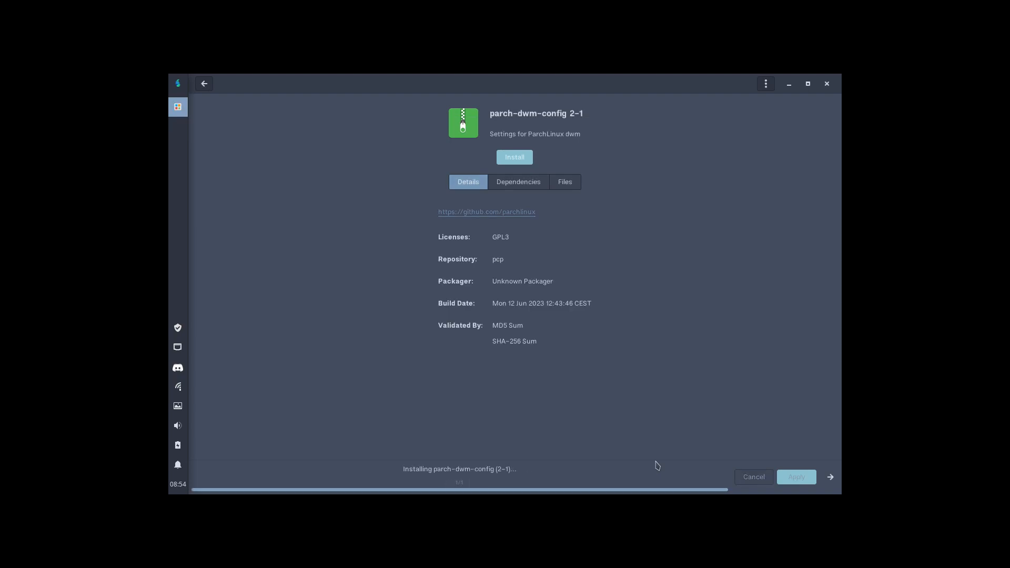
Step: Return to the dwm results and install parch-dwm-dots together with its required packages
left_click(204, 83)
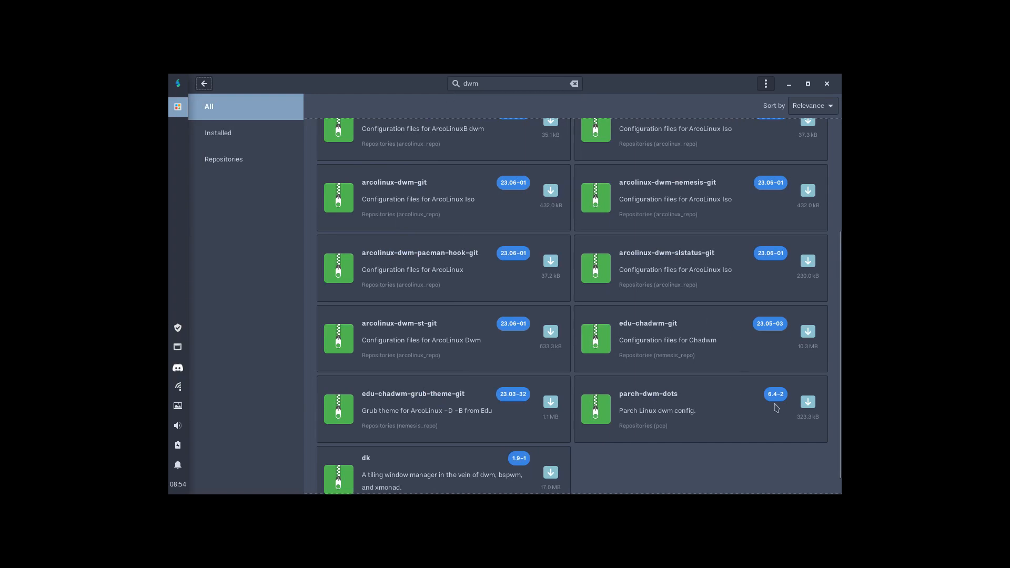
left_click(816, 407)
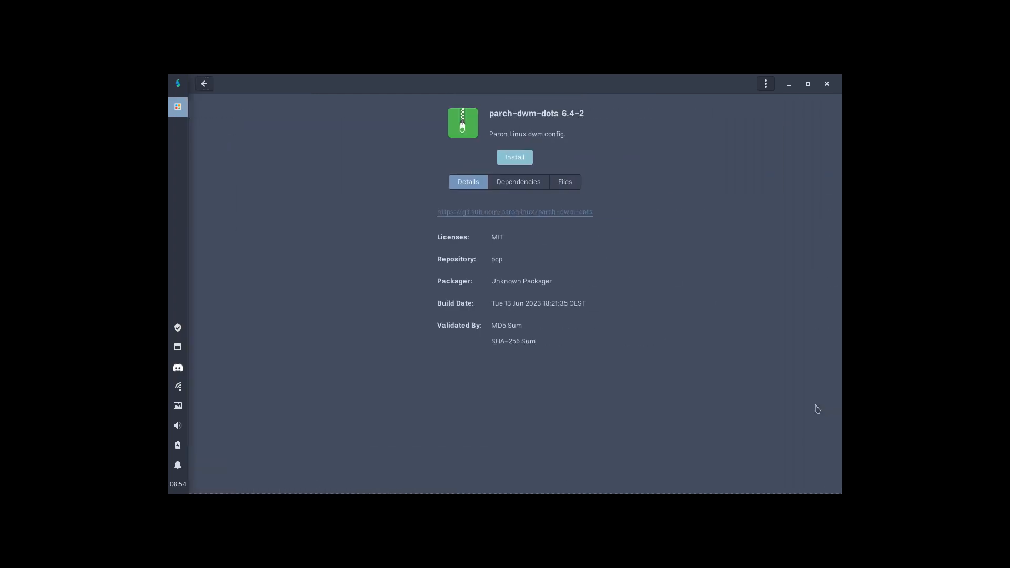
left_click(513, 157)
left_click(792, 483)
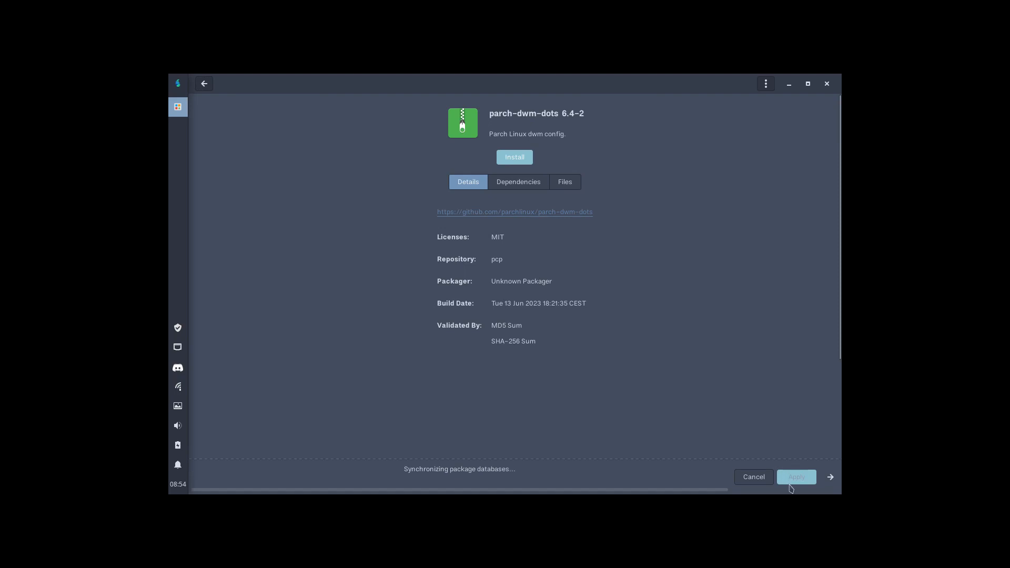
left_click(648, 407)
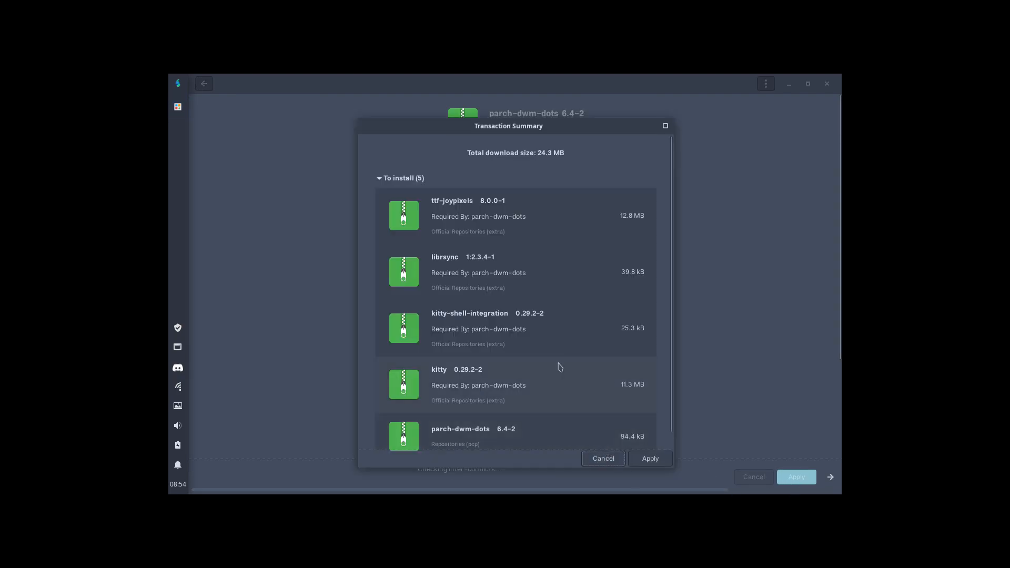
scroll(559, 365, "down", 1)
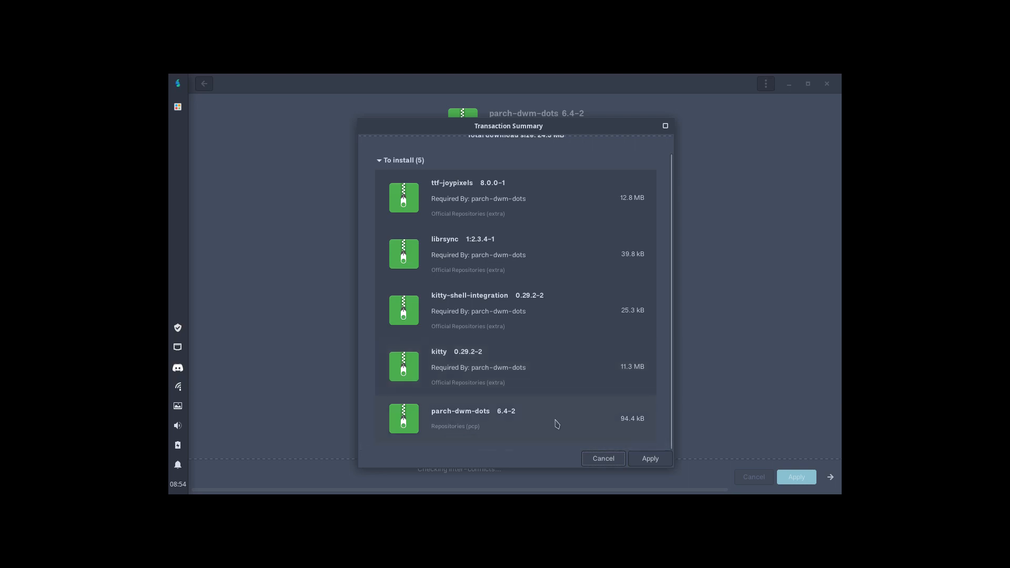
left_click(650, 458)
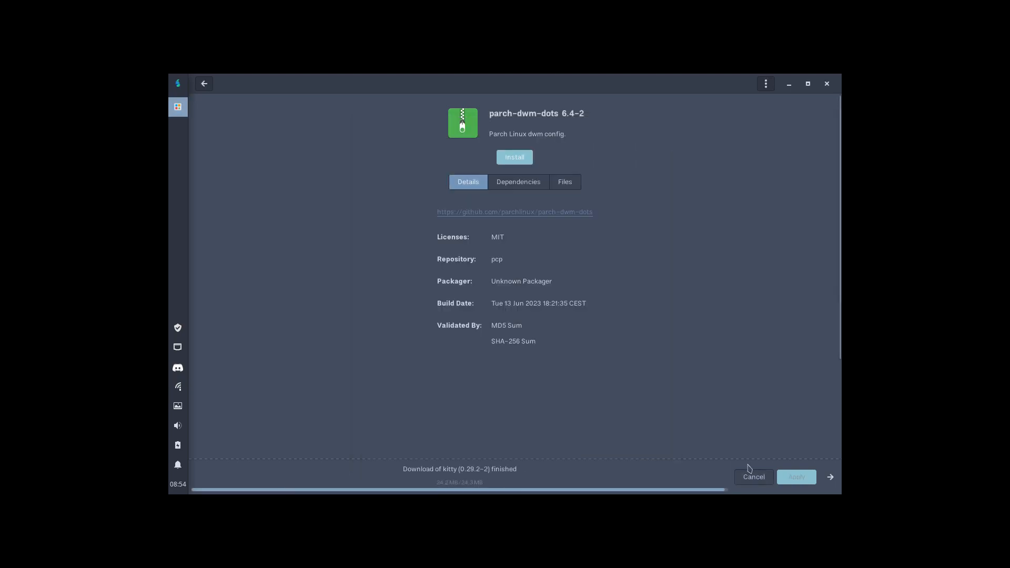
Step: Review the whole list of dwm search results again and close the package manager
left_click(204, 83)
scroll(728, 378, "down", 1)
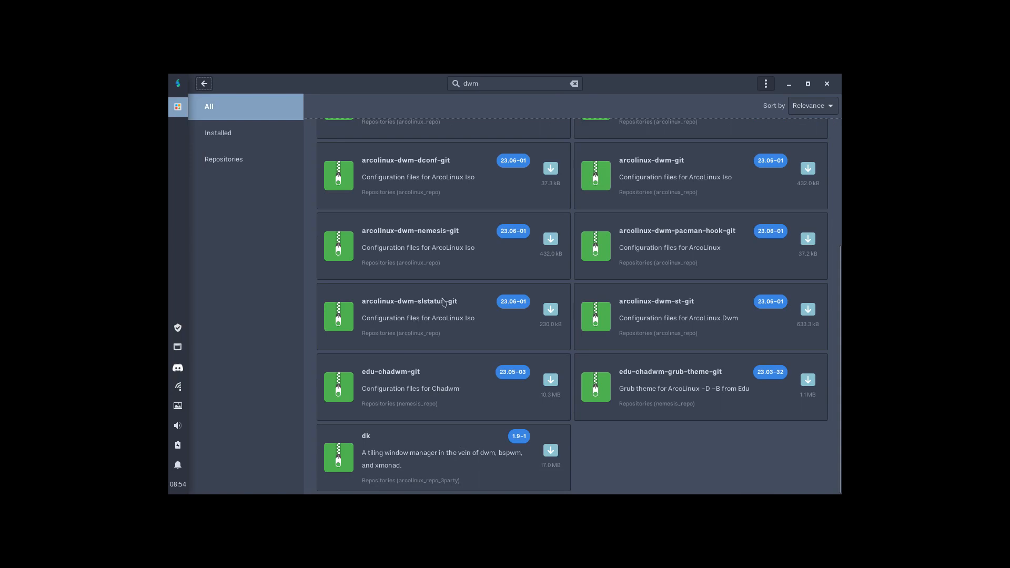
scroll(443, 302, "up", 5)
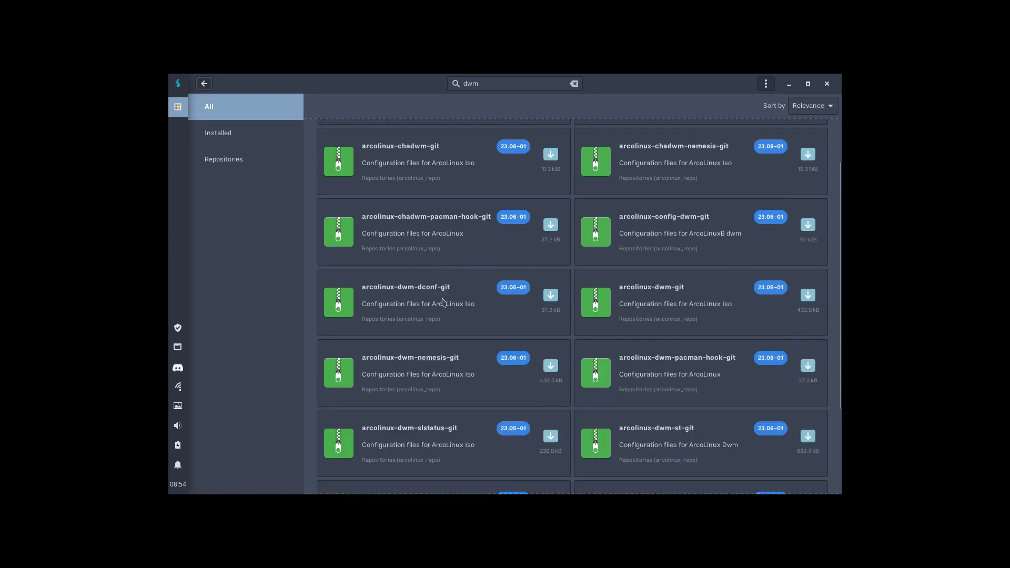
scroll(443, 302, "up", 3)
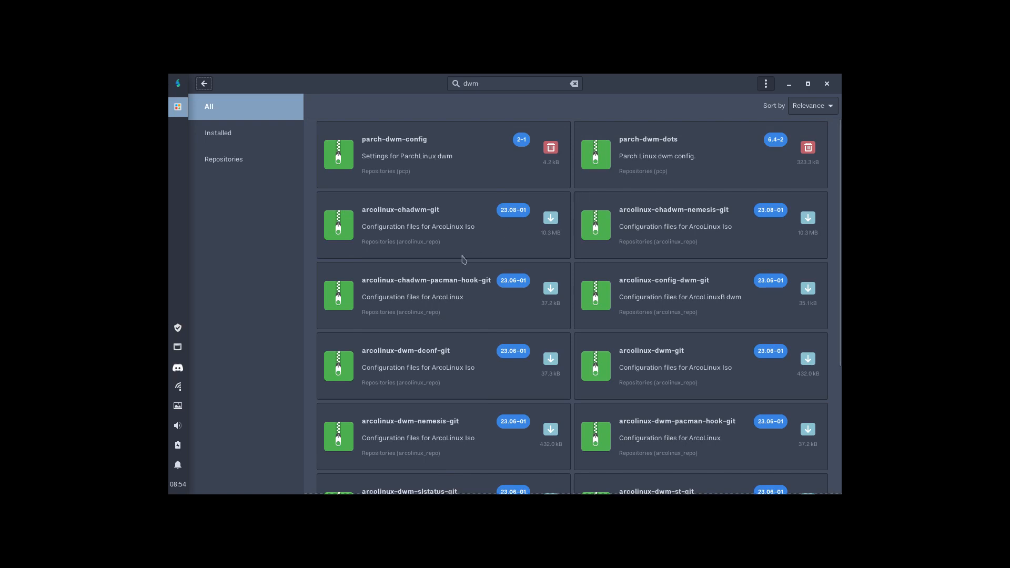
scroll(457, 264, "down", 5)
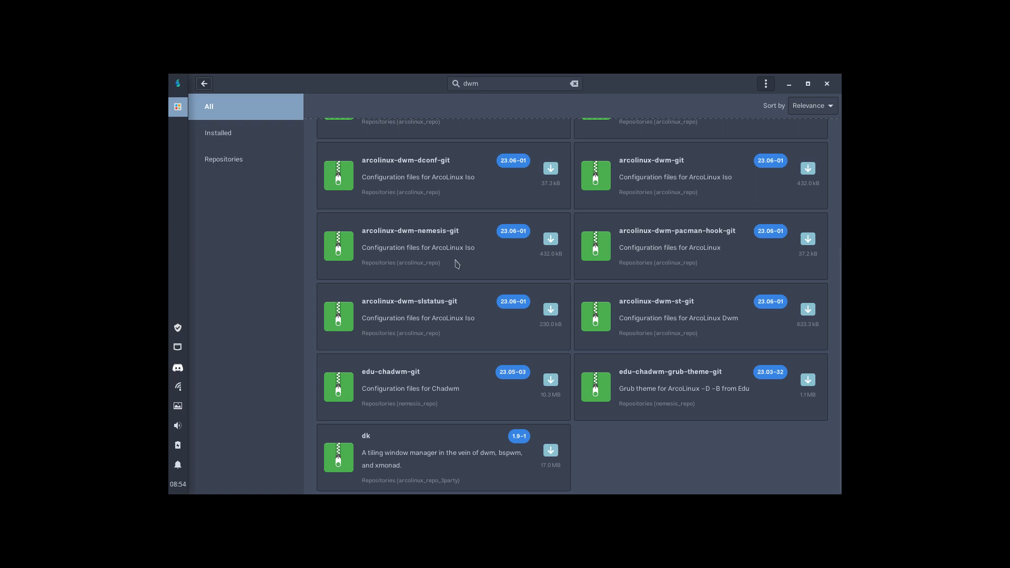
left_click(827, 84)
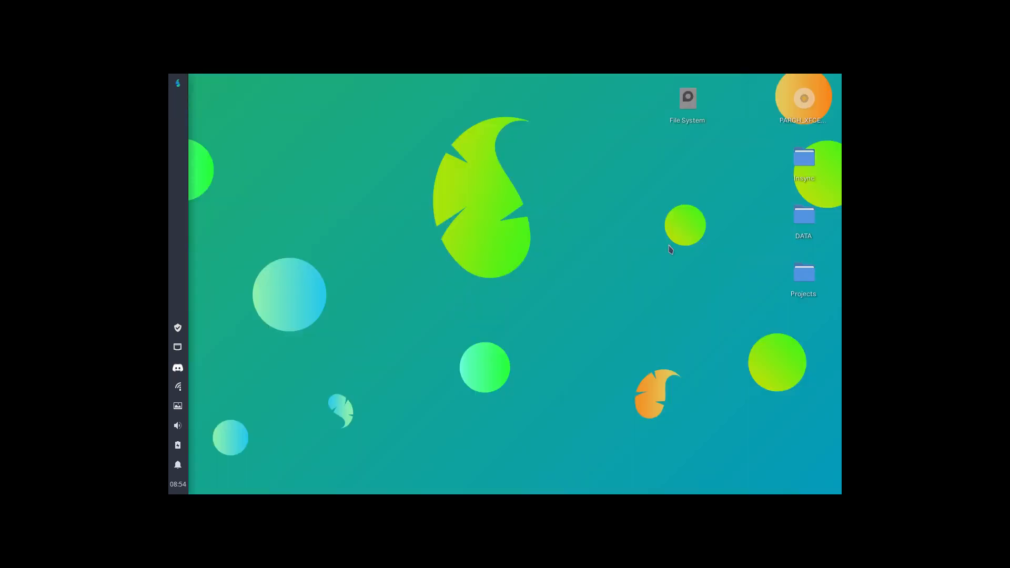
Step: Open a terminal and run xd to list the available desktop session files
key("ctrl+alt+t")
type("xd")
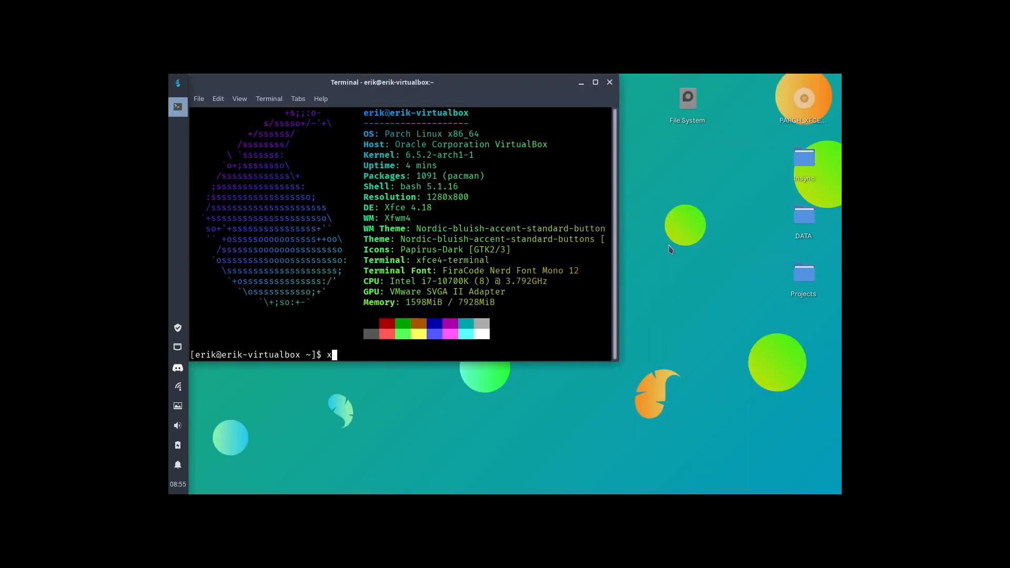
key("Return")
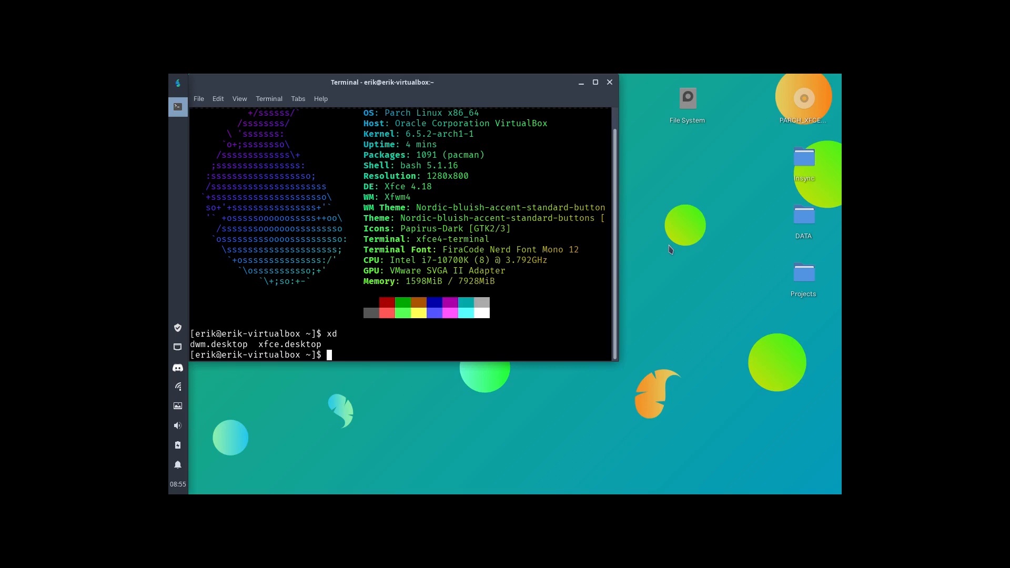
Step: Log out of the Xfce session from the application menu
left_click(192, 99)
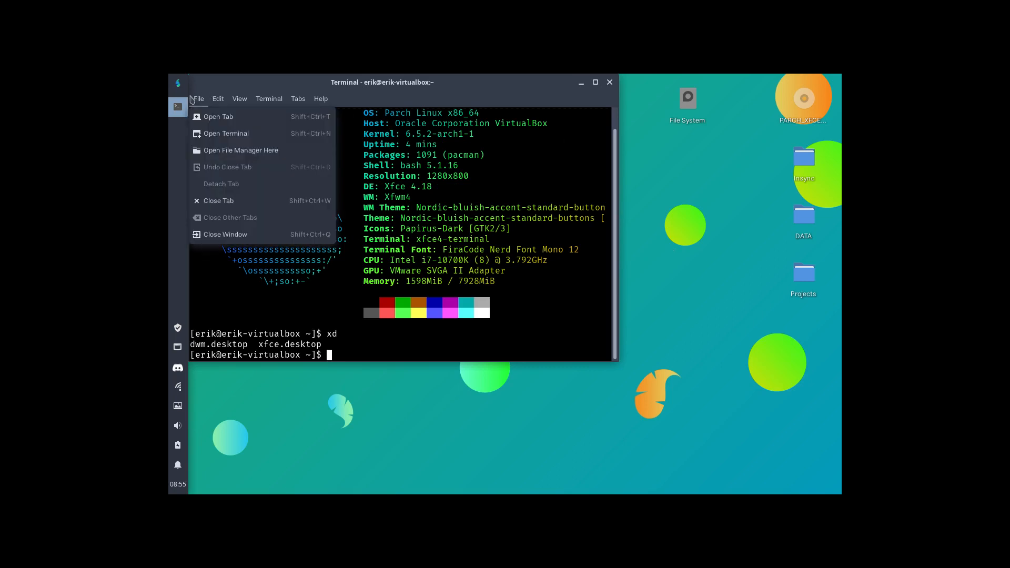
left_click(178, 85)
left_click(178, 85)
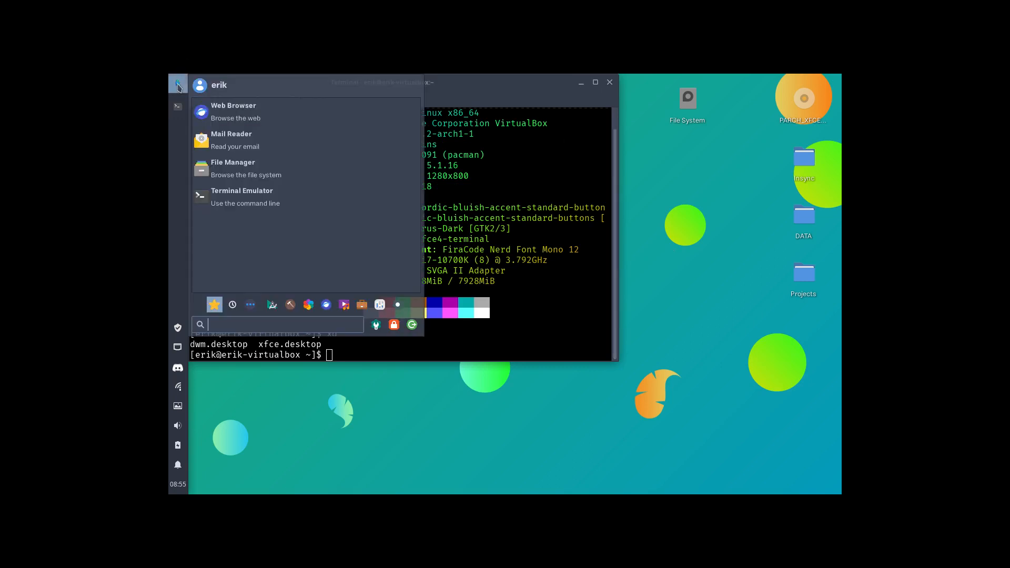
left_click(412, 325)
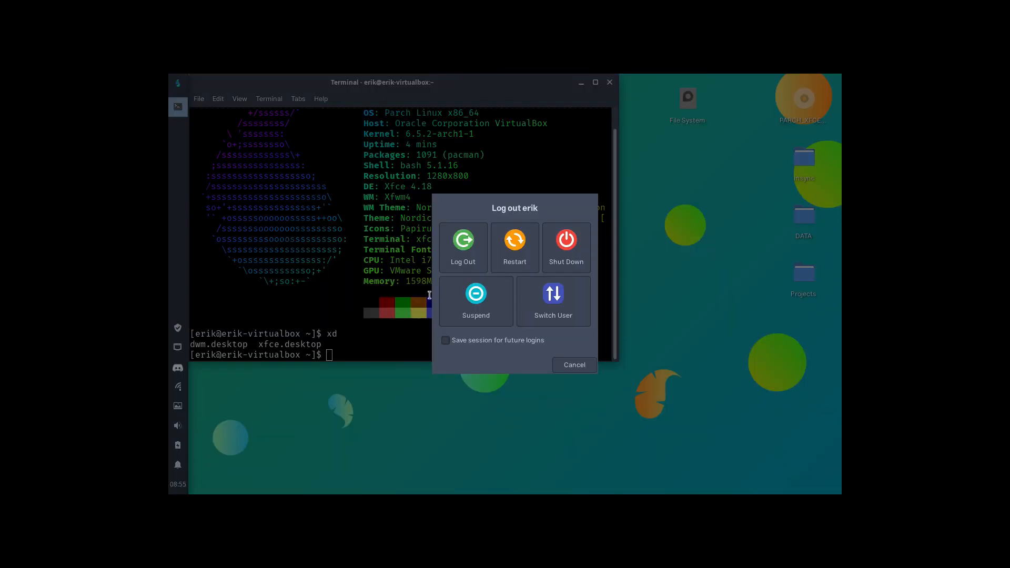
left_click(471, 249)
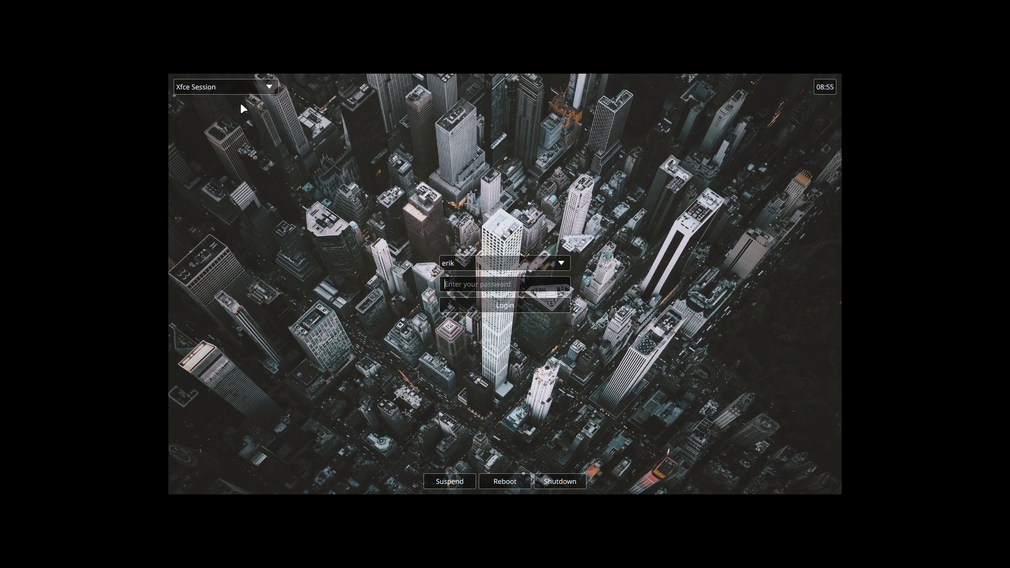
Step: Choose the Dwm session on the login screen and log in with the account password
left_click(264, 90)
left_click(242, 103)
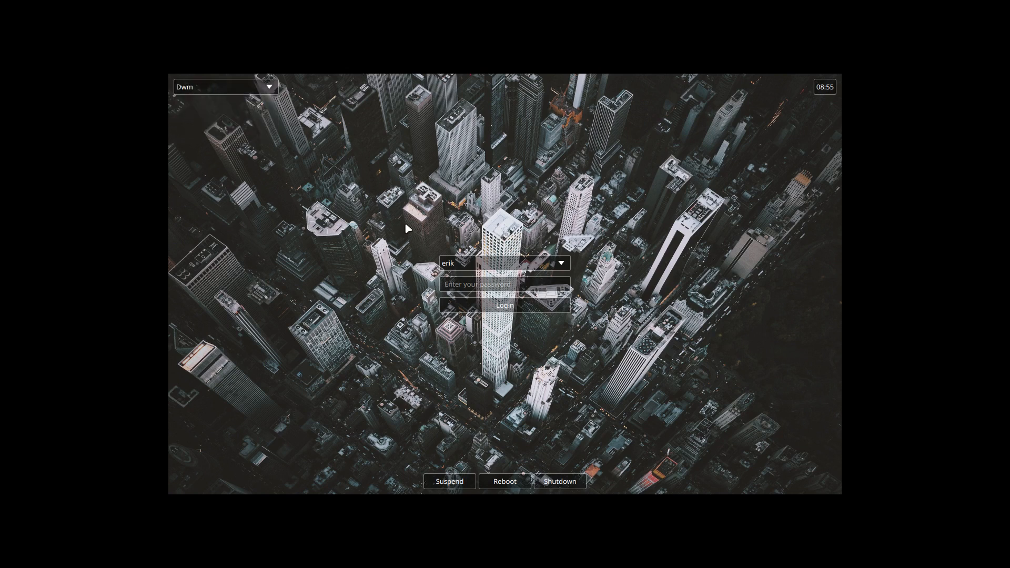
type("****")
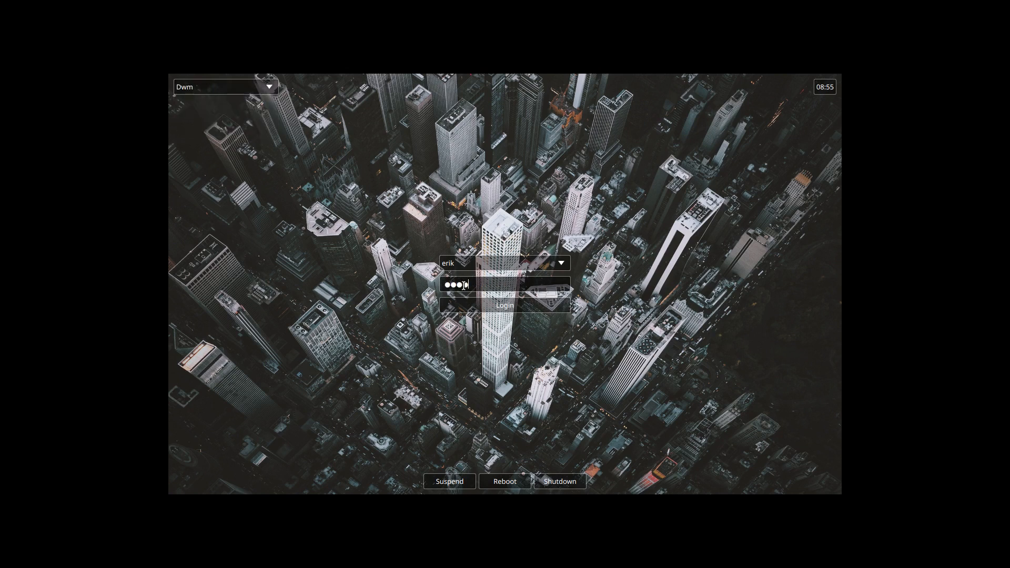
key("Return")
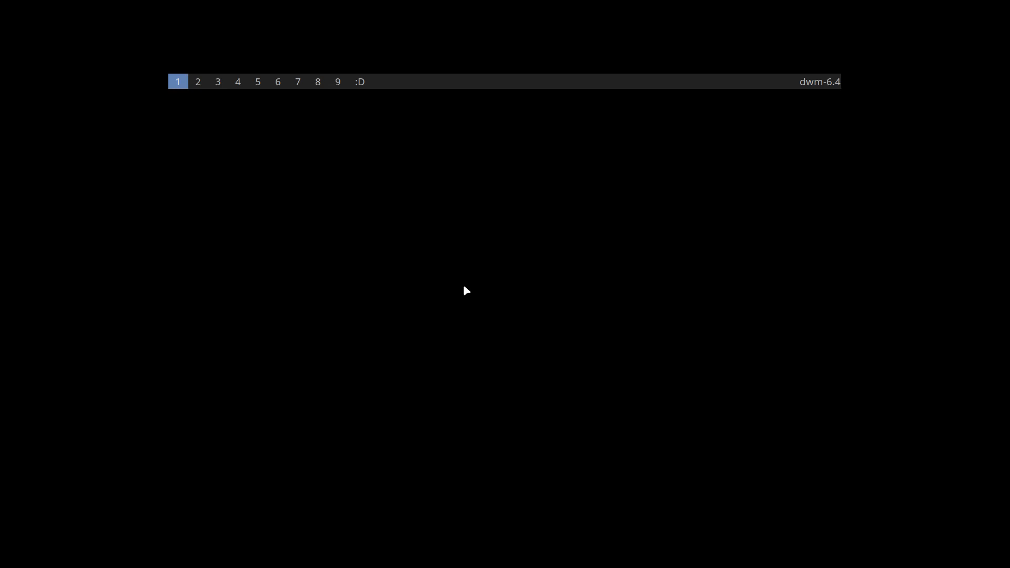
Step: Switch through workspaces 2, 3, 5 and 6, and open two terminals side by side on workspace 6
left_click(198, 86)
left_click(218, 87)
left_click(258, 86)
left_click(284, 86)
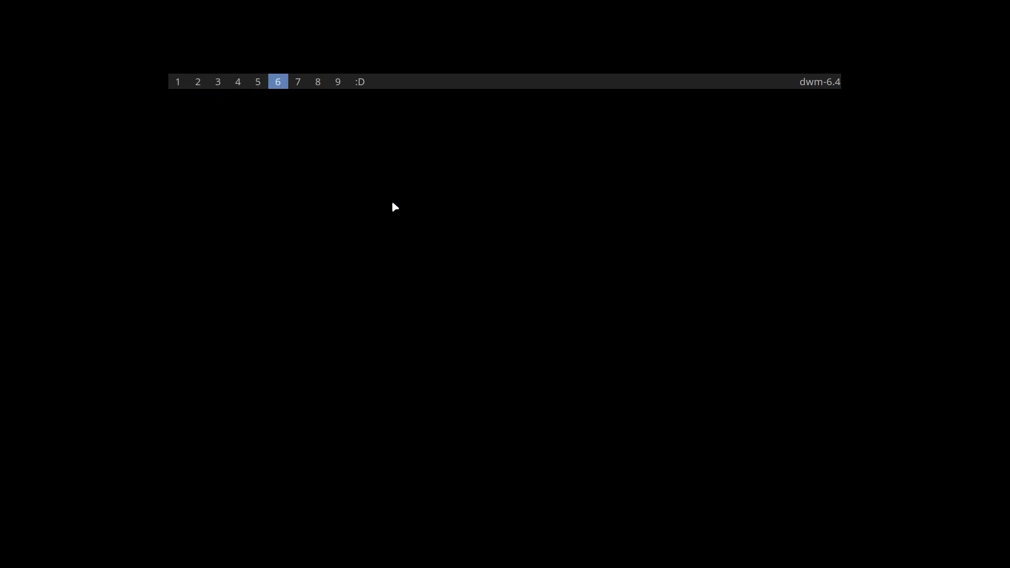
key("super+Return")
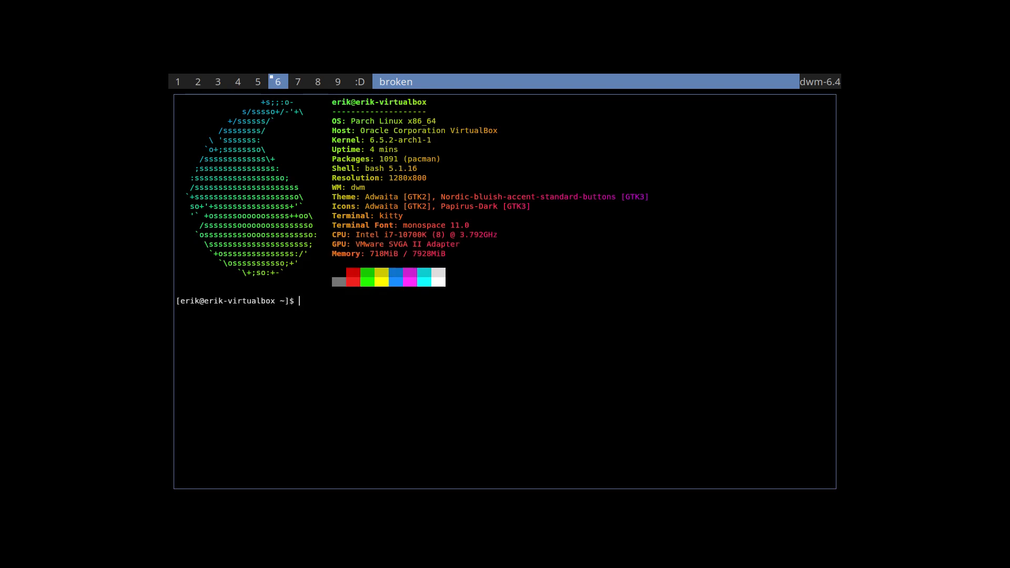
key("super+Return")
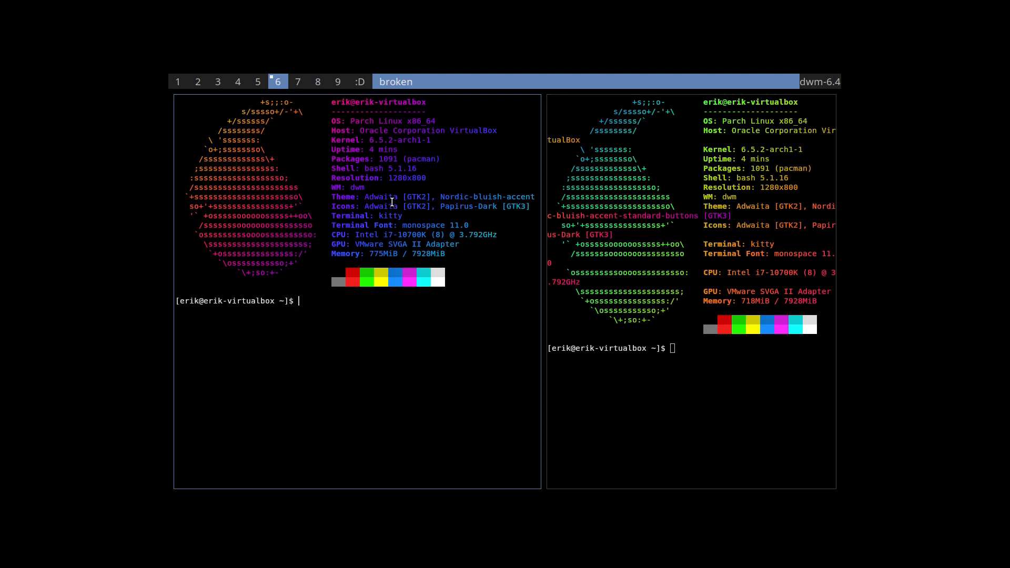
Step: Try further dwm window-management key bindings with the newest terminal focused
key("super+q")
key("super+a")
key("super+shift+a")
key("super+a")
key("super+a")
key("super+Return")
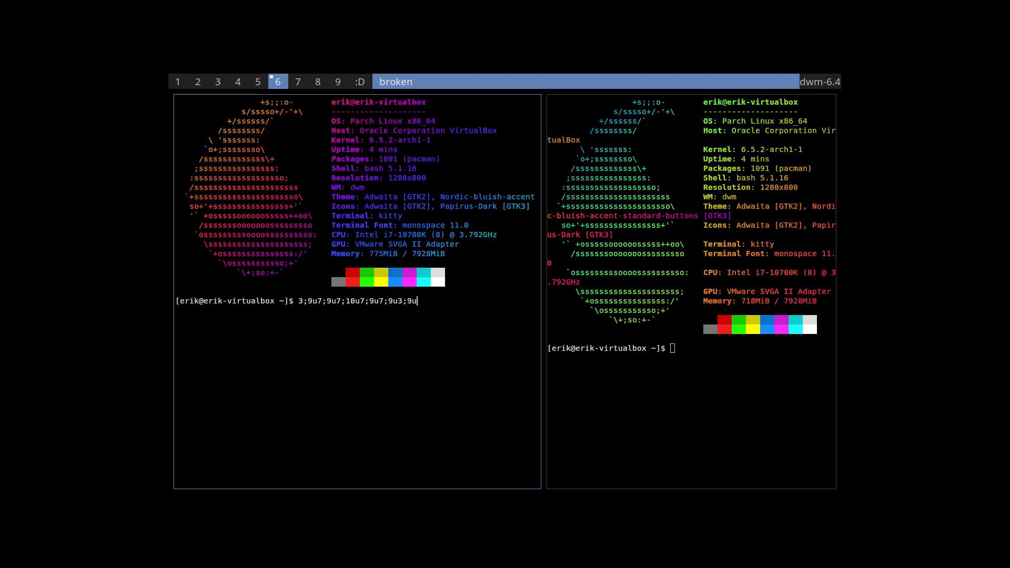
Step: Clear the stray characters from the focused terminal's prompt and try to launch the thunar file manager from it
key("super+shift+a")
key("super+Return")
key("Return")
type("t")
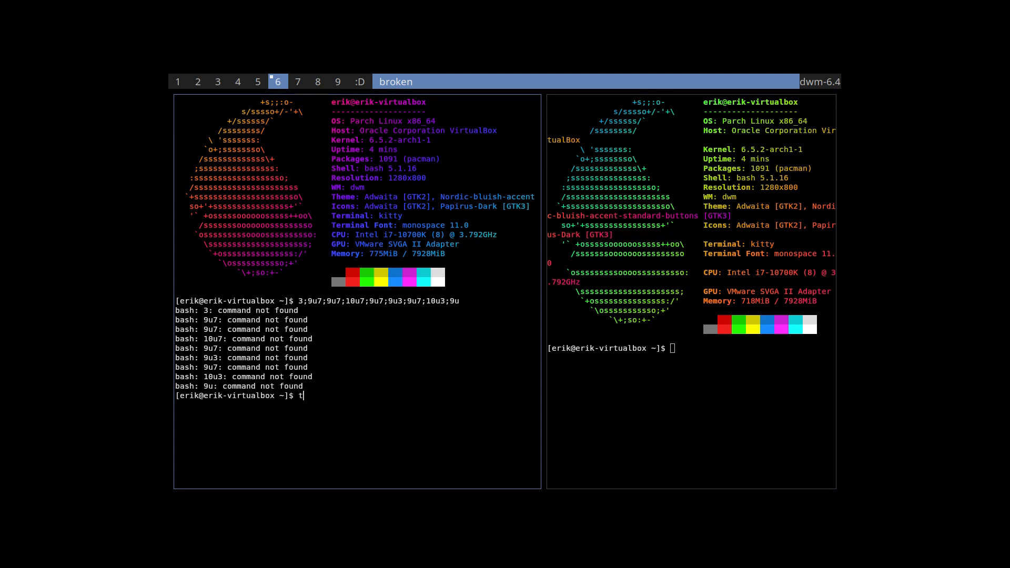
type("hunar")
key("Return")
Step: Look for the Thunar window on workspaces 7, 8, 5 and 4, and return to workspace 6
left_click(298, 83)
left_click(317, 84)
left_click(279, 83)
left_click(252, 83)
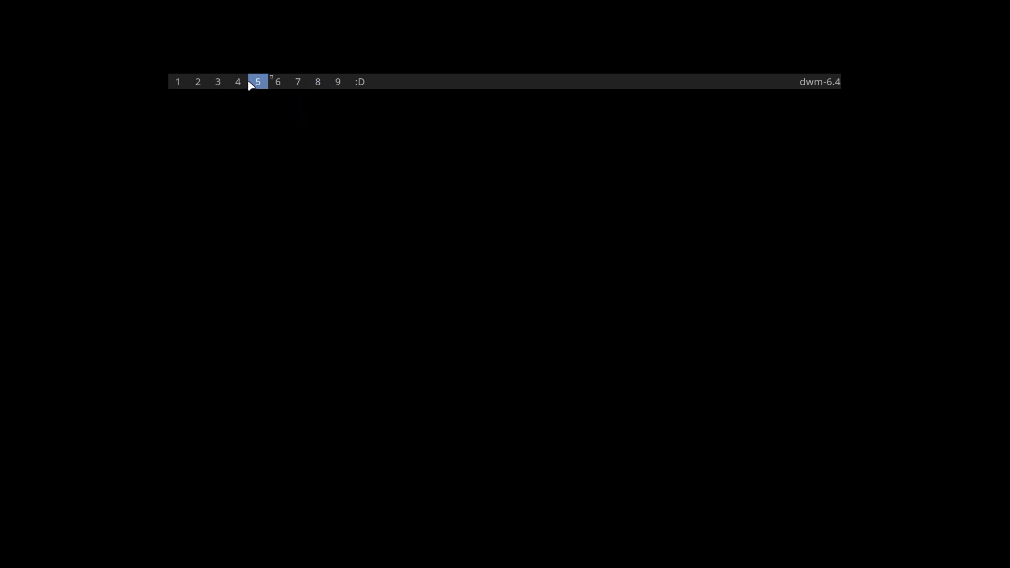
left_click(239, 83)
left_click(259, 84)
left_click(278, 83)
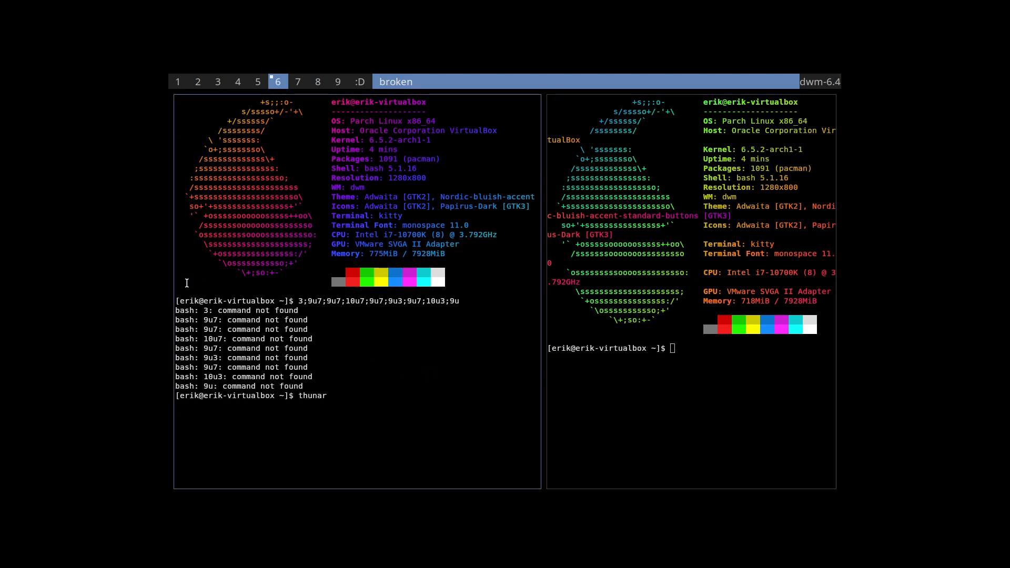
Step: Interrupt the running thunar command and end the window manager session with pkill dwm
key("ctrl+c")
type("pl")
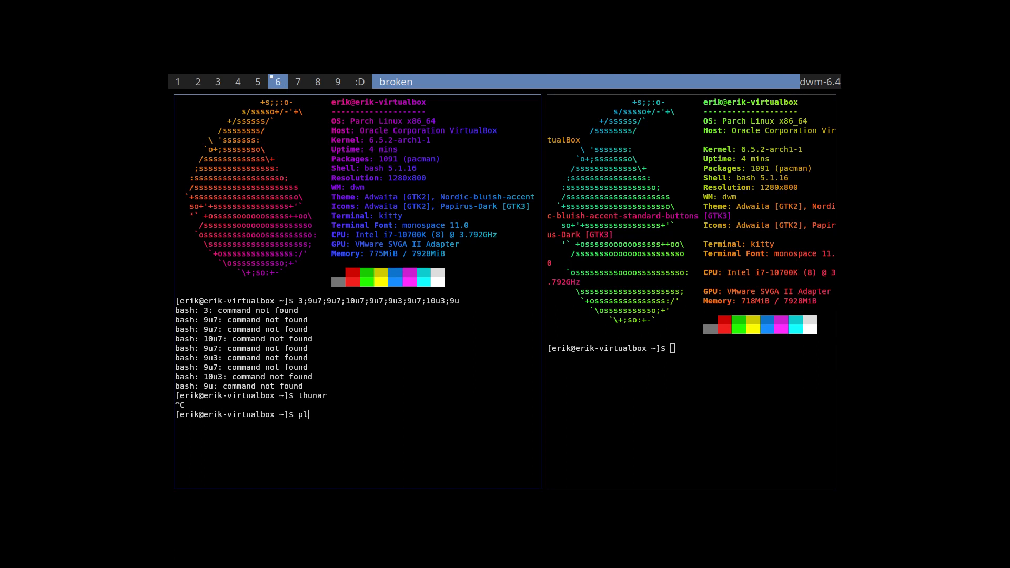
type("killdd dwm")
key("Return")
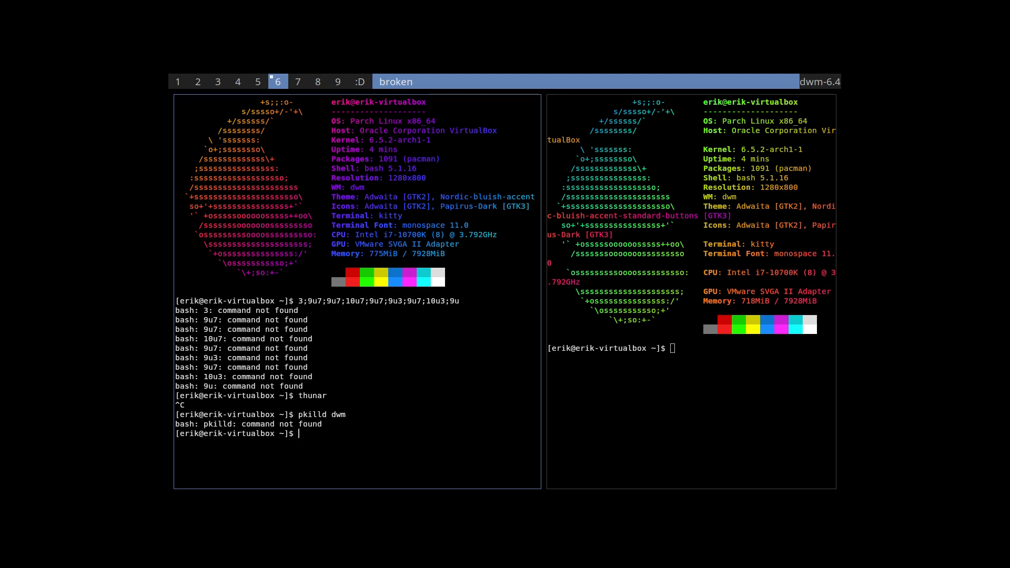
key("Up")
key("Left")
key("BackSpace")
key("Return")
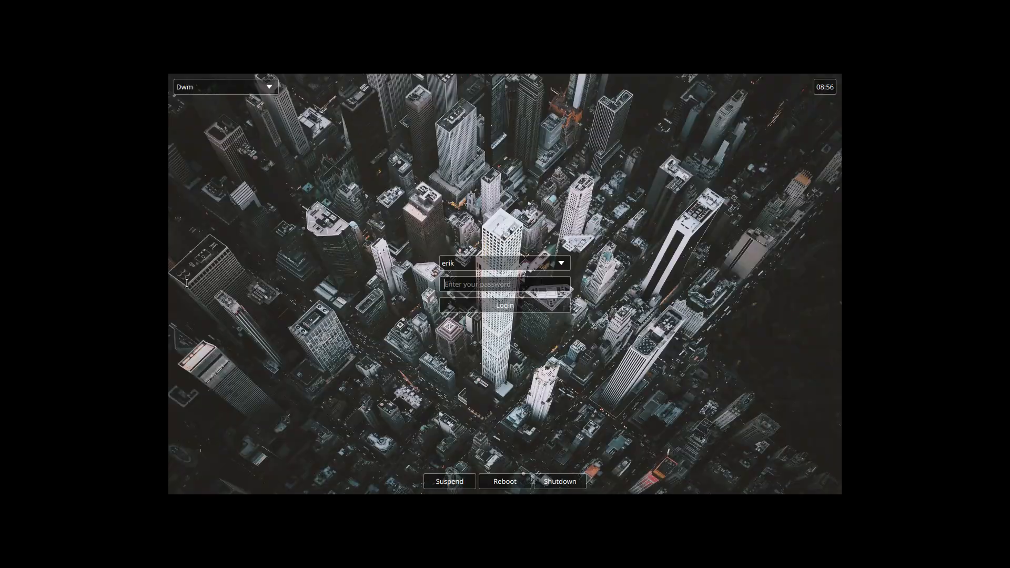
Step: Choose the Xfce Session on the login screen and log in with the account password
left_click(267, 86)
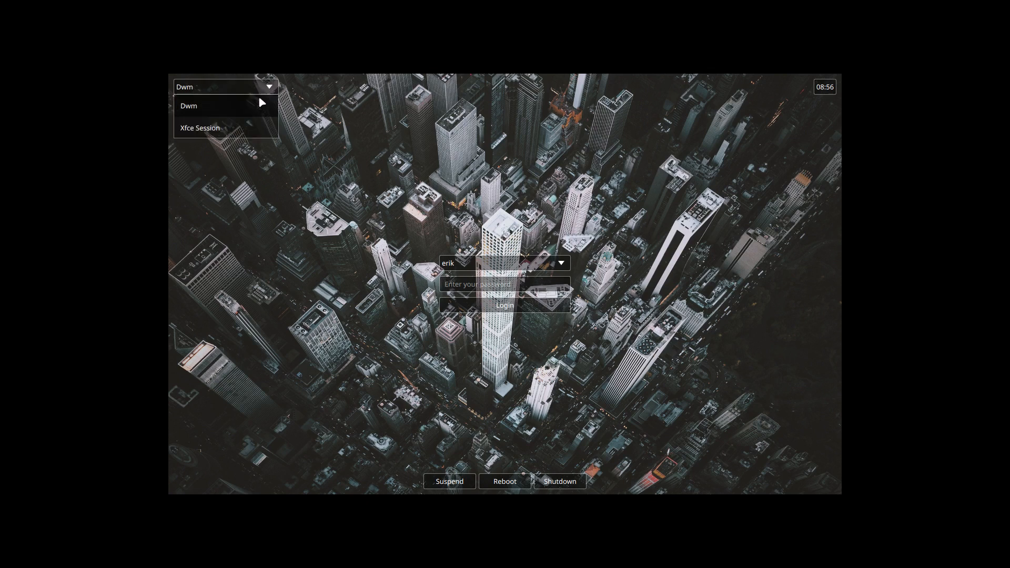
left_click(255, 133)
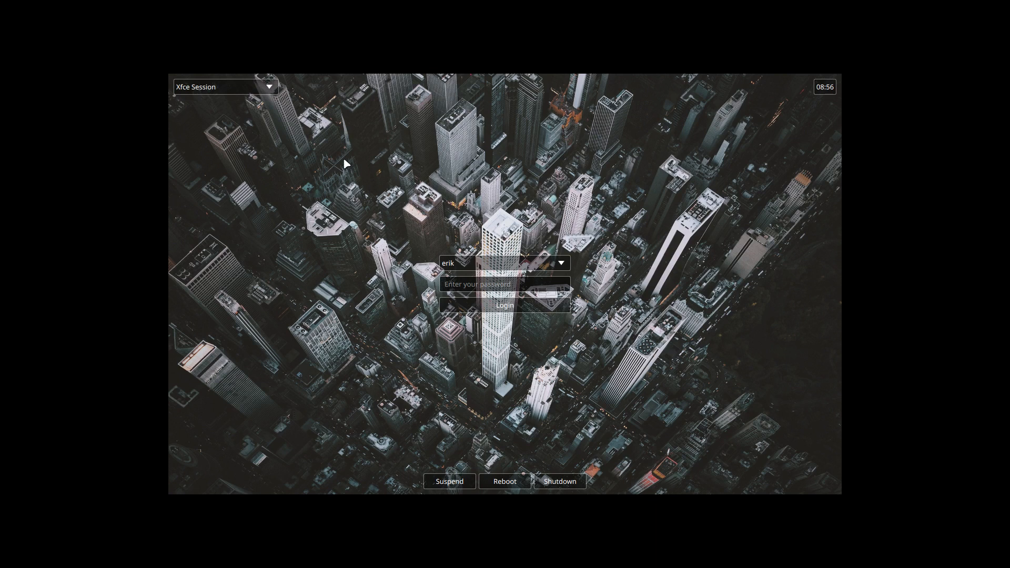
left_click(457, 279)
type("•••••")
key("Return")
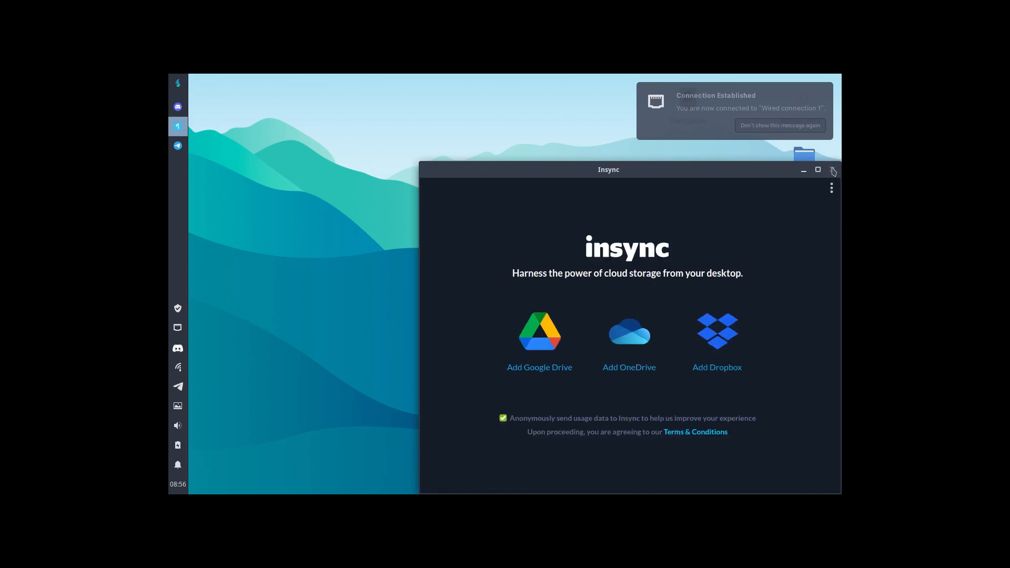
Step: Close the Insync, Telegram and Discord windows that opened at login
left_click(832, 168)
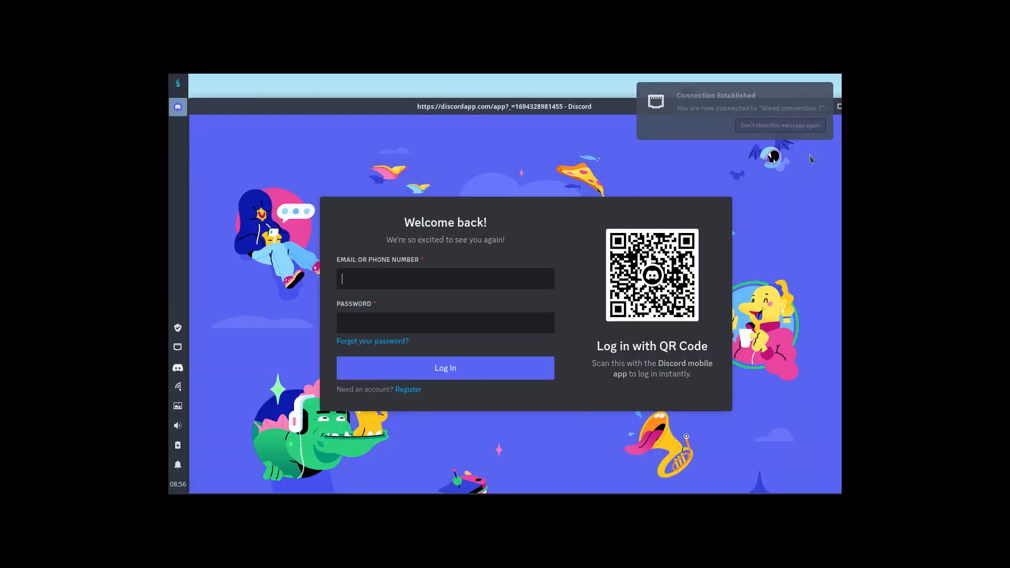
left_click_drag(799, 110, 719, 104)
left_click(775, 104)
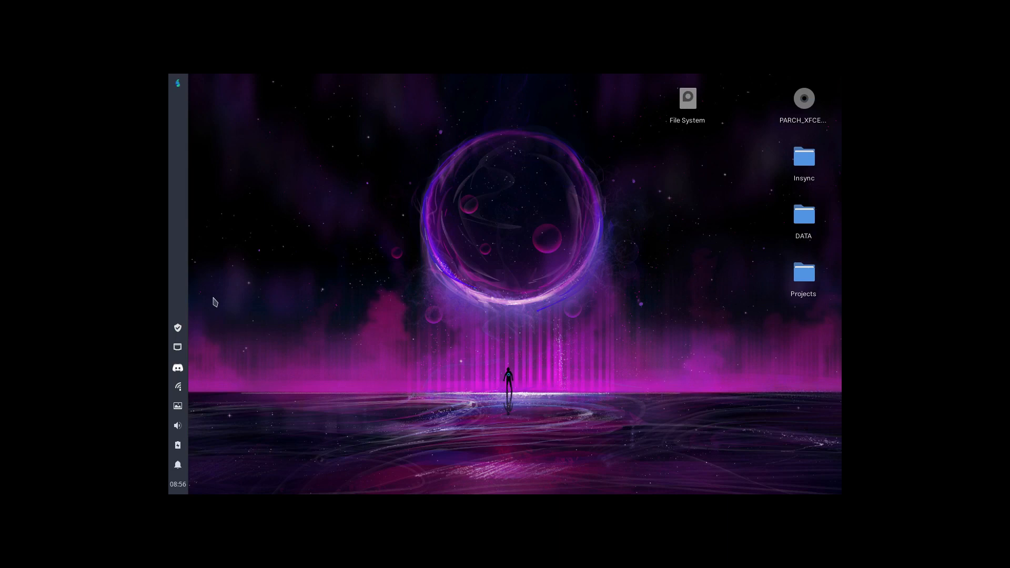
Step: Examine the Xfce panel's calendar, notification and power manager pop-ups, and close them
left_click(178, 485)
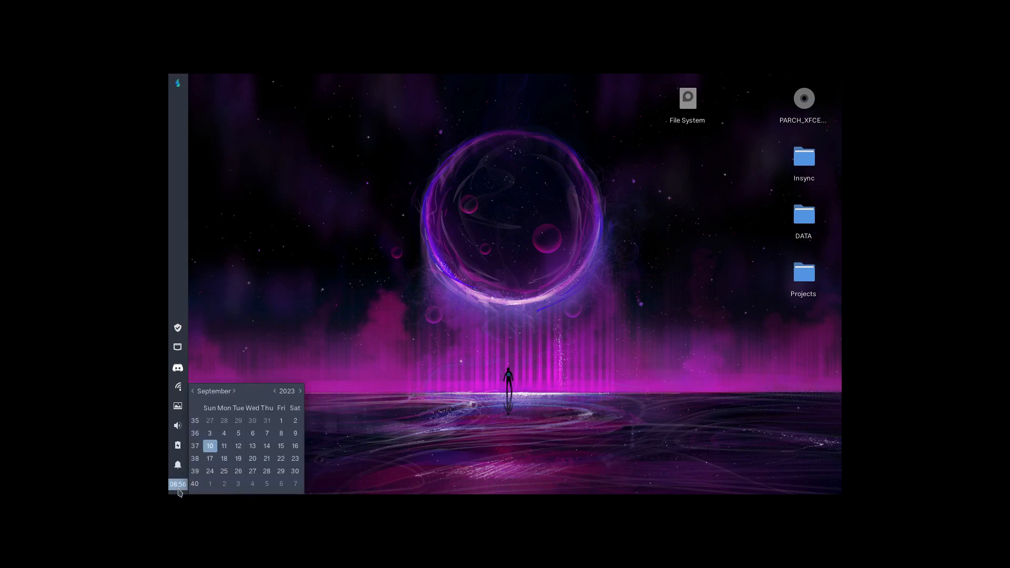
left_click(178, 467)
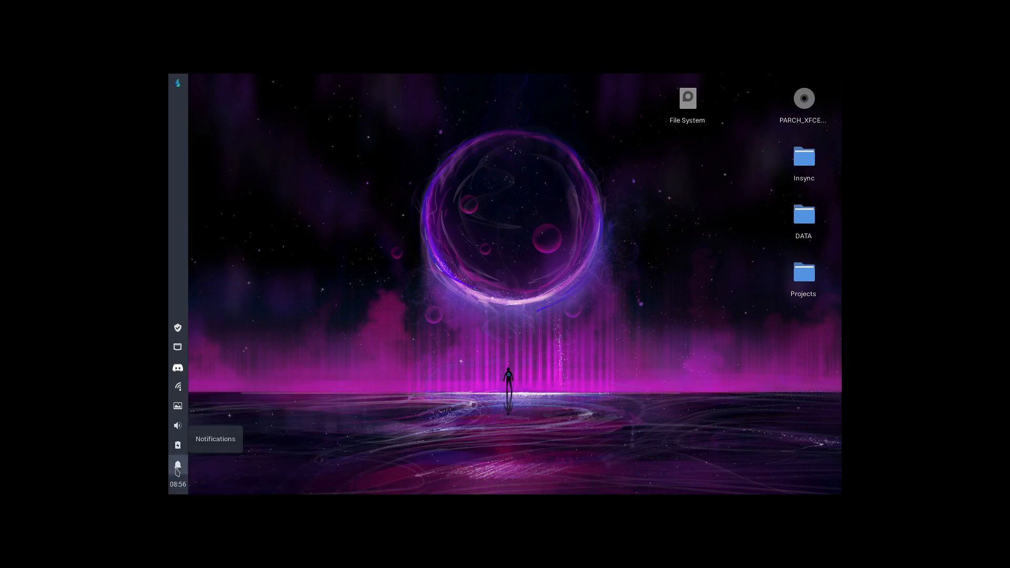
left_click(178, 447)
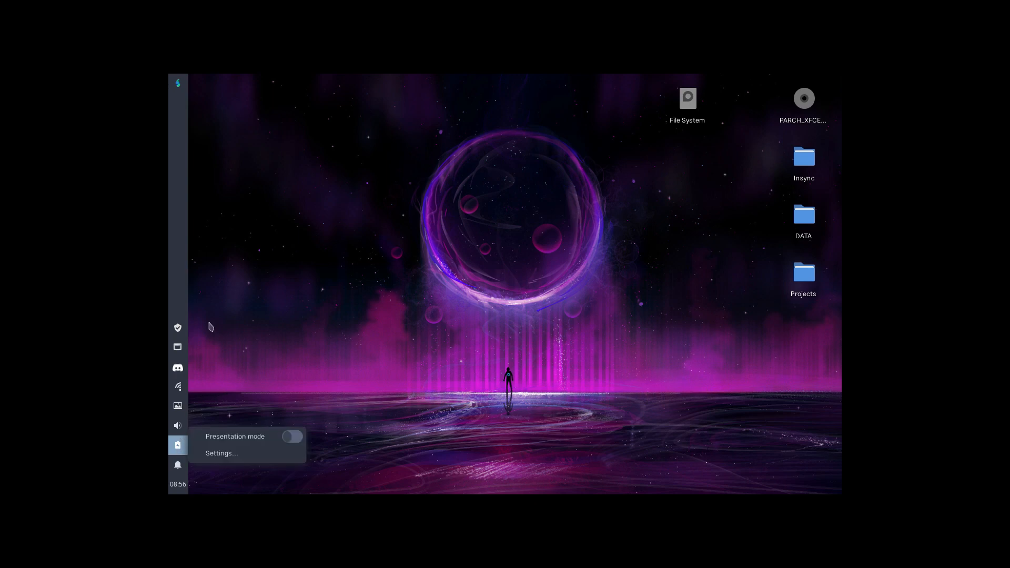
left_click(180, 289)
mouse_move(179, 337)
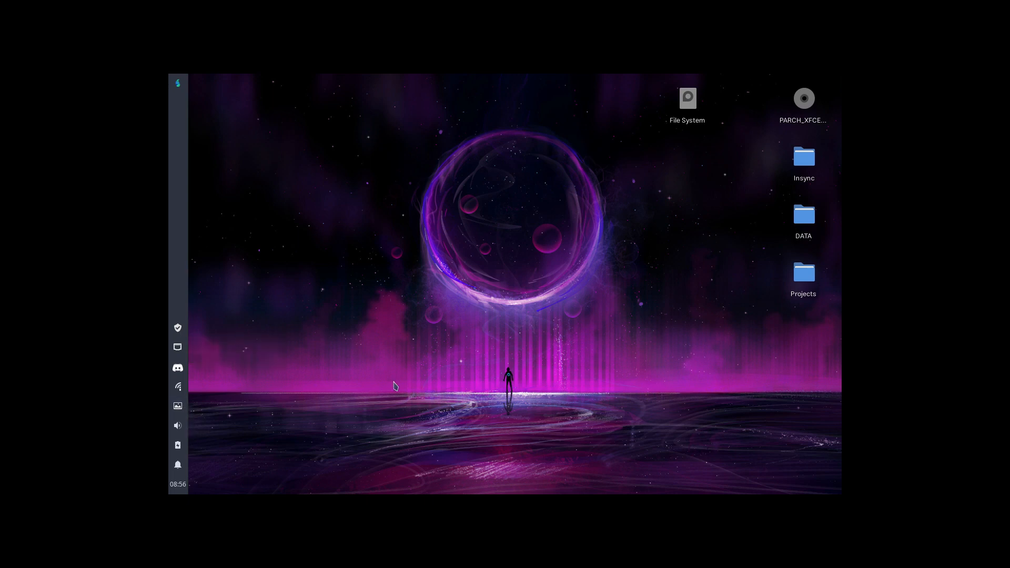
Step: Open a terminal and start the Arch Linux Tweak Tool with att, authenticating with the account password
key("ctrl+alt+t")
type("att")
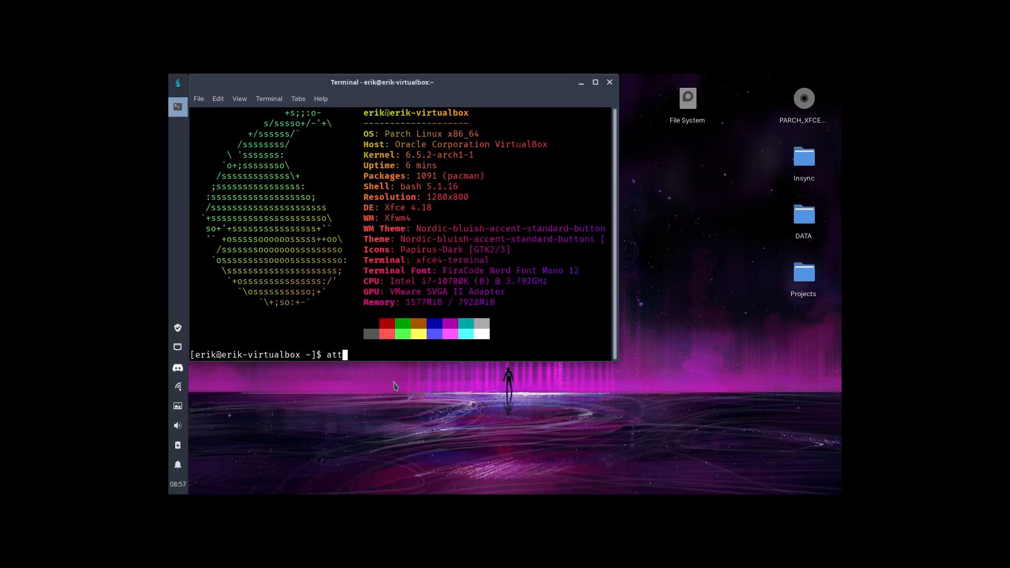
key("Return")
type("••••")
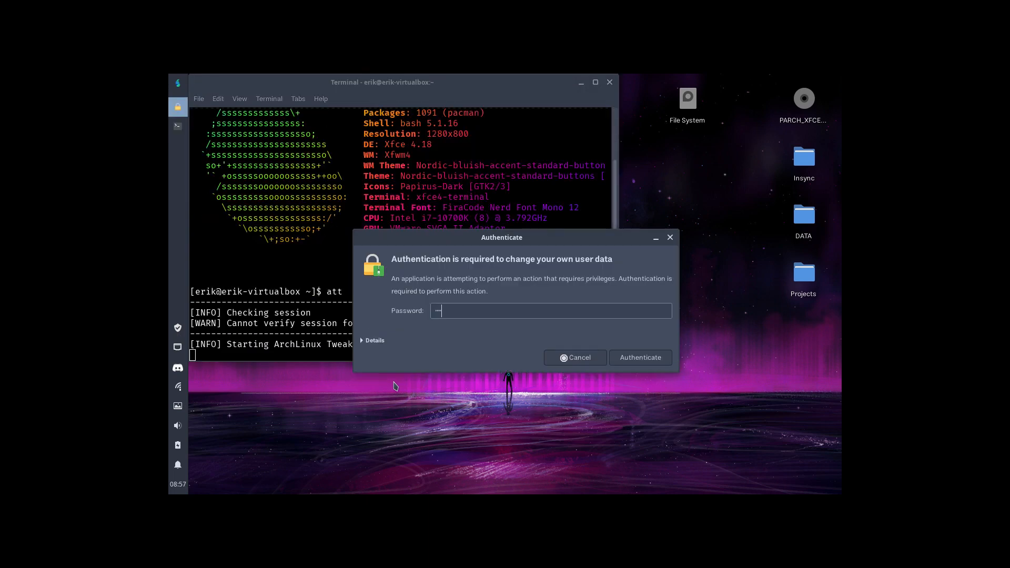
key("Return")
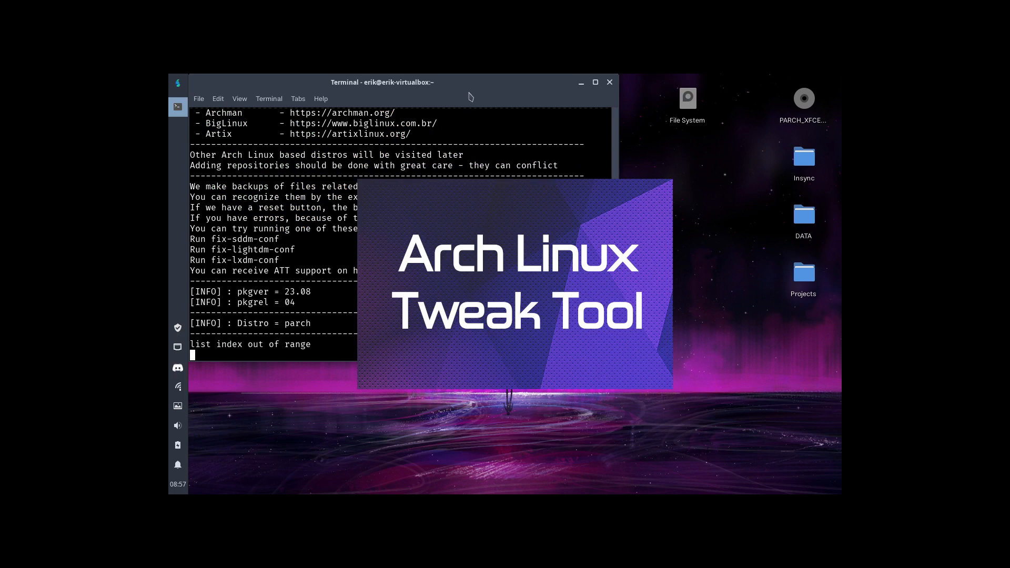
Step: Move the terminal window slightly lower, minimize the Arch Linux Tweak Tool, and review the distribution list in the terminal output
left_click_drag(476, 78, 476, 99)
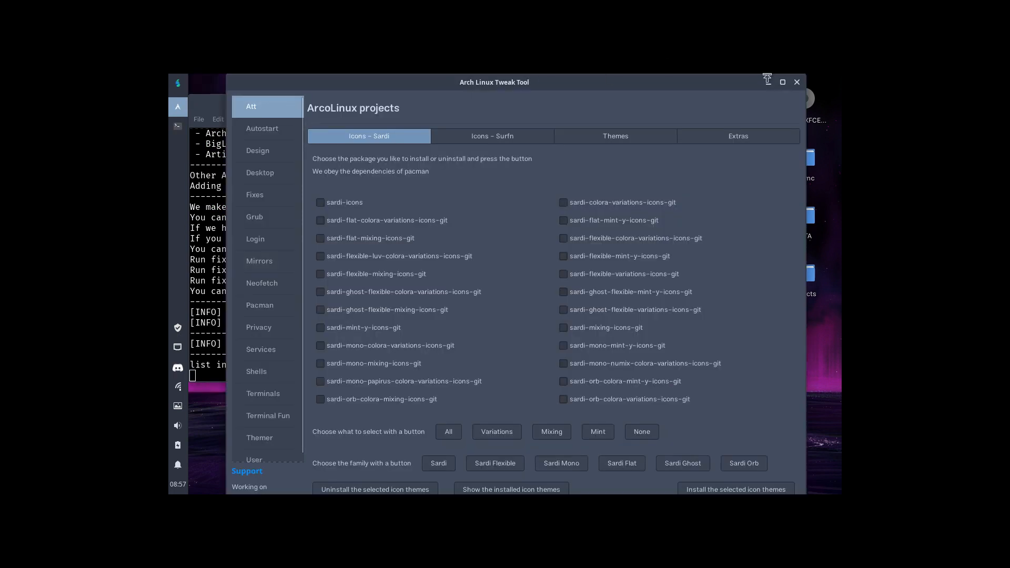
left_click(767, 82)
scroll(433, 253, "up", 6)
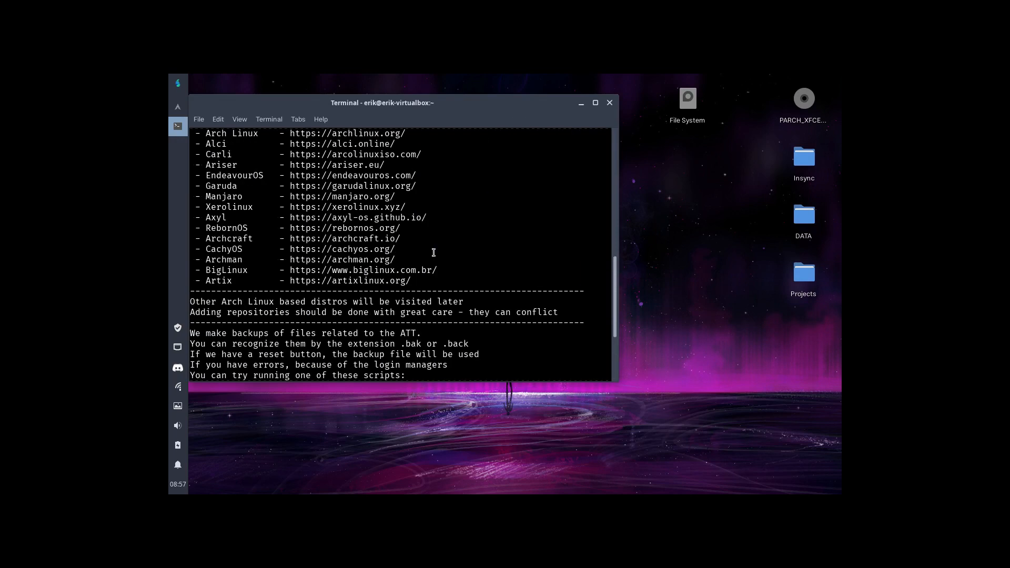